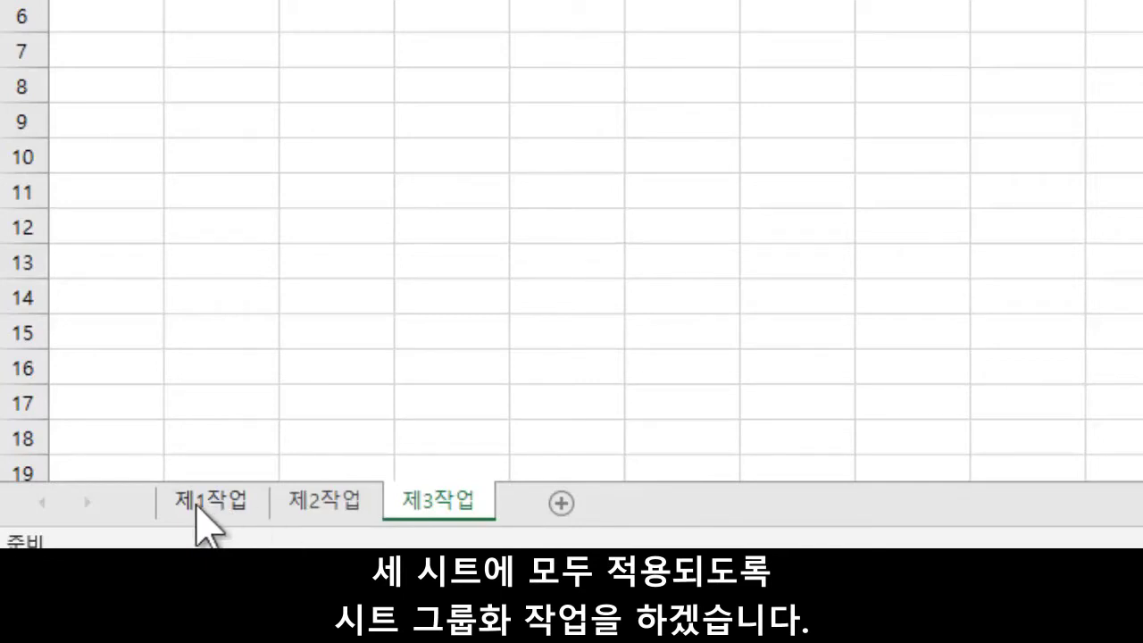
Group the sheets 제1작업 through 제3작업 and set all cells to the 굴림 font at size 11.
left_click(224, 506)
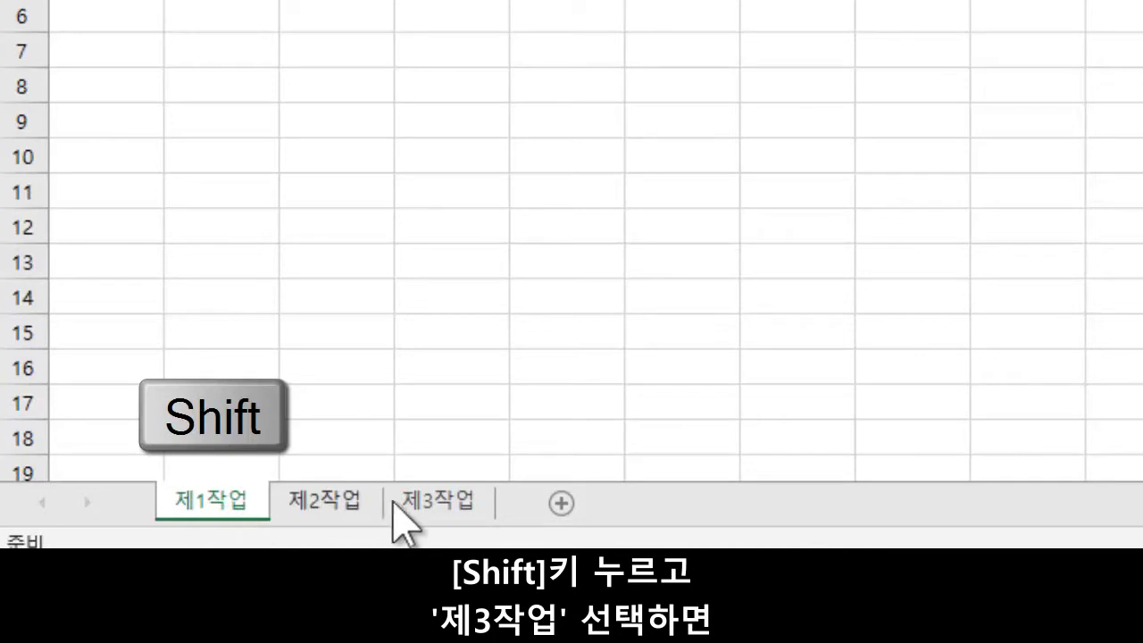
left_click(463, 505, "shift")
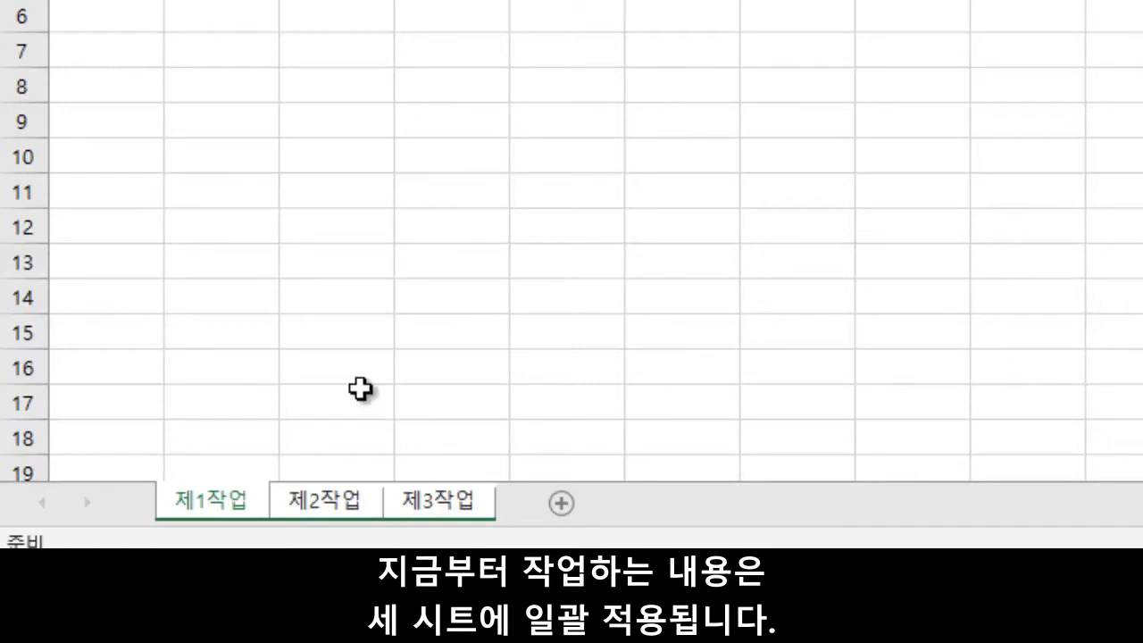
left_click(27, 93)
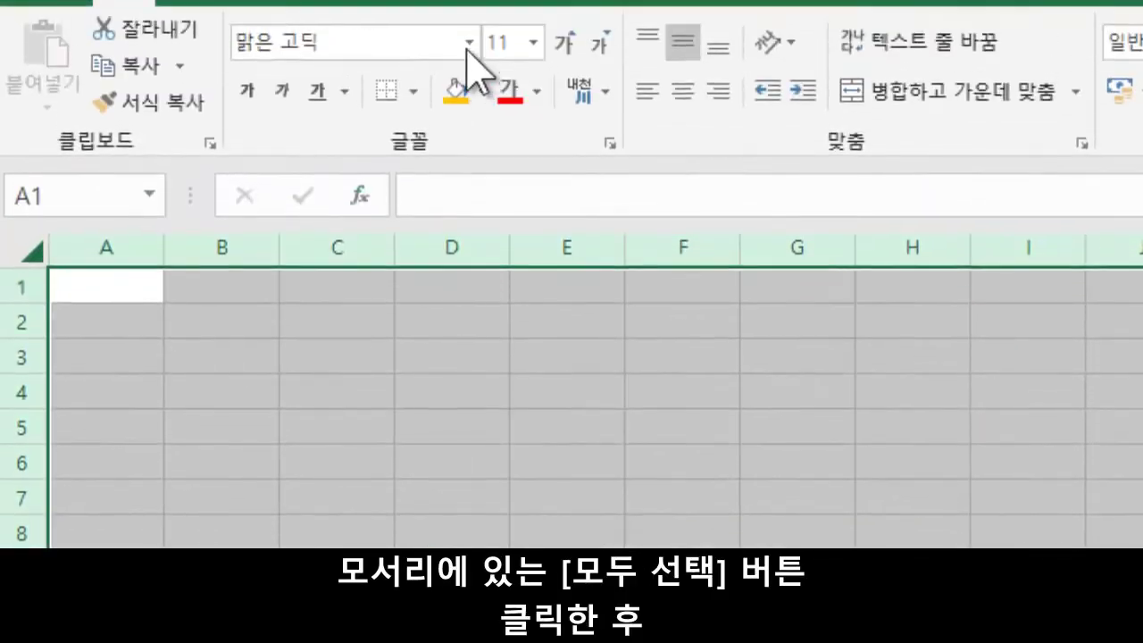
left_click(470, 46)
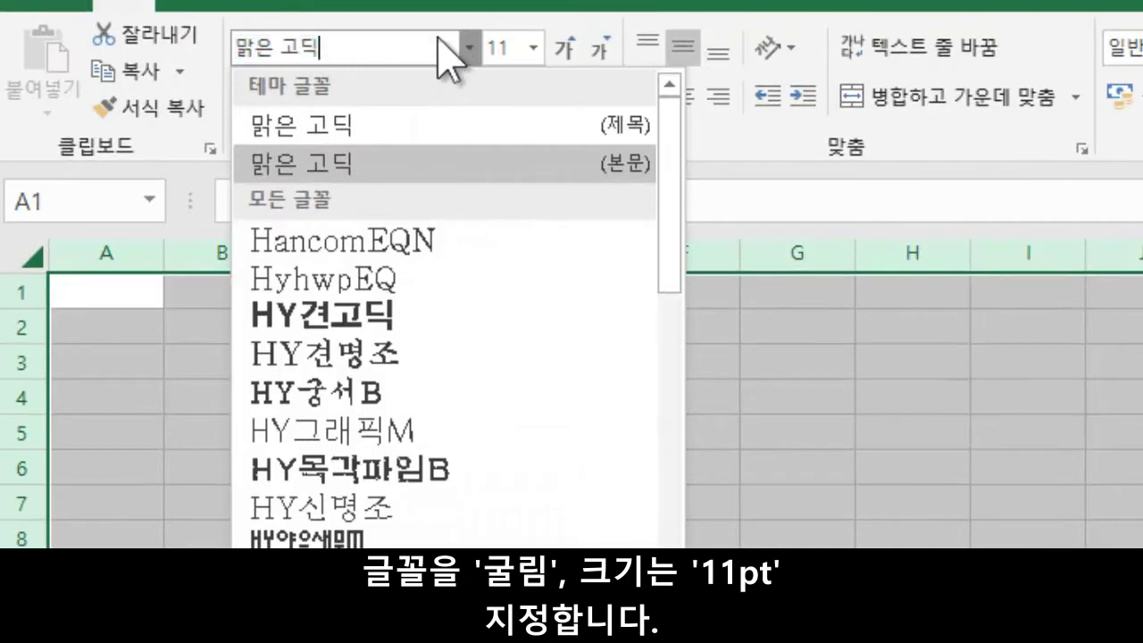
left_click(466, 50)
type("굴림")
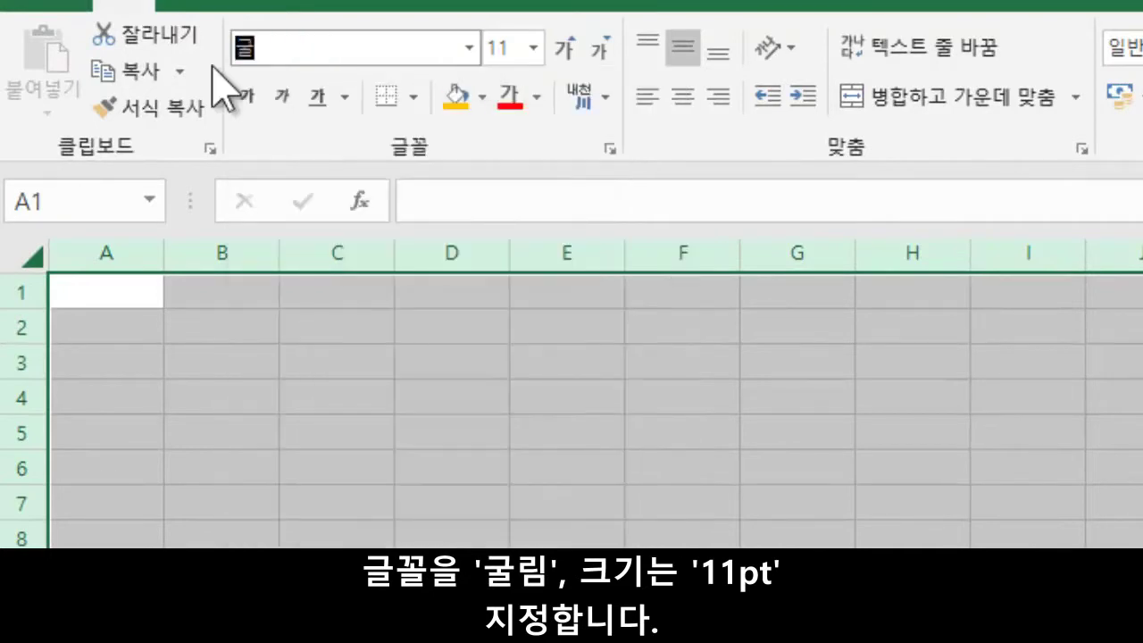
key("Return")
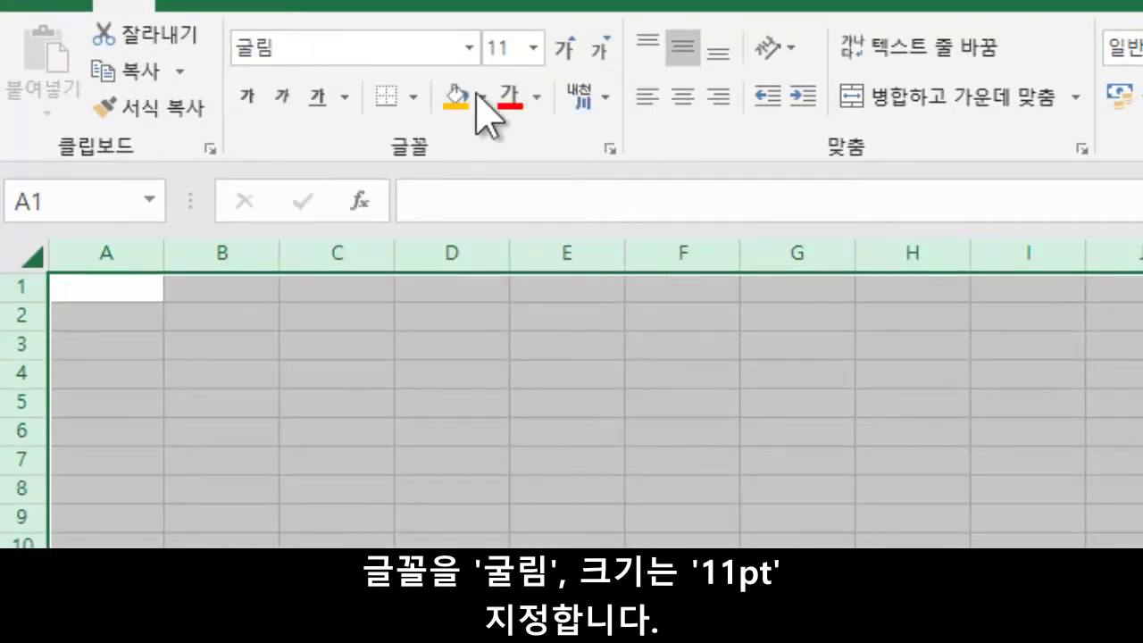
left_click(532, 47)
left_click(513, 205)
Set the width of column A to 1 on the grouped sheets.
left_click(117, 249)
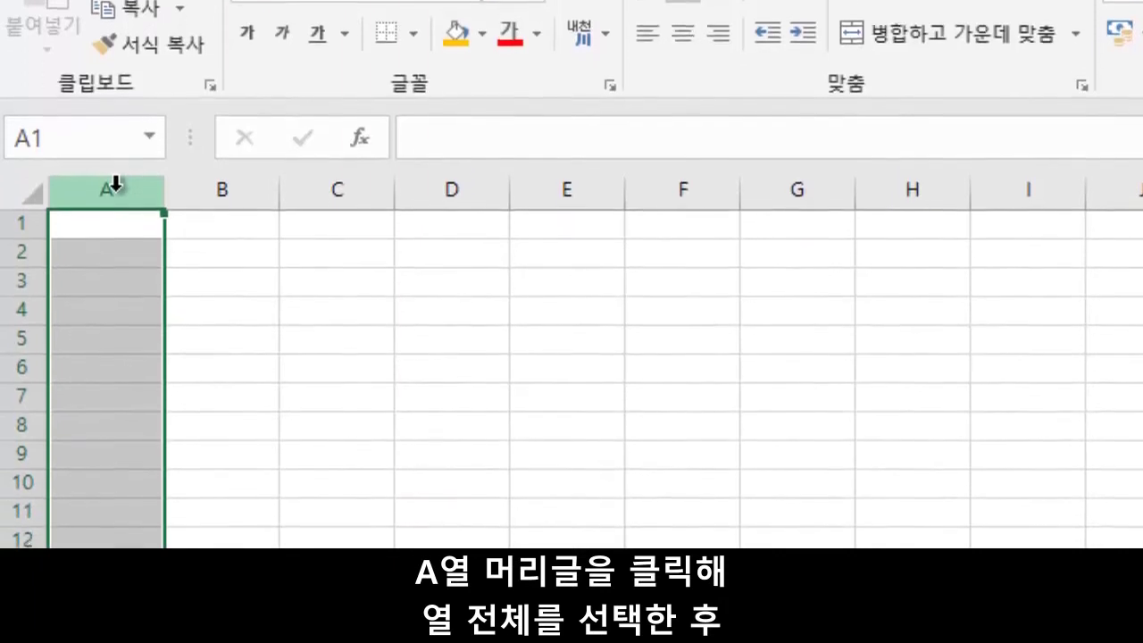
right_click(117, 251)
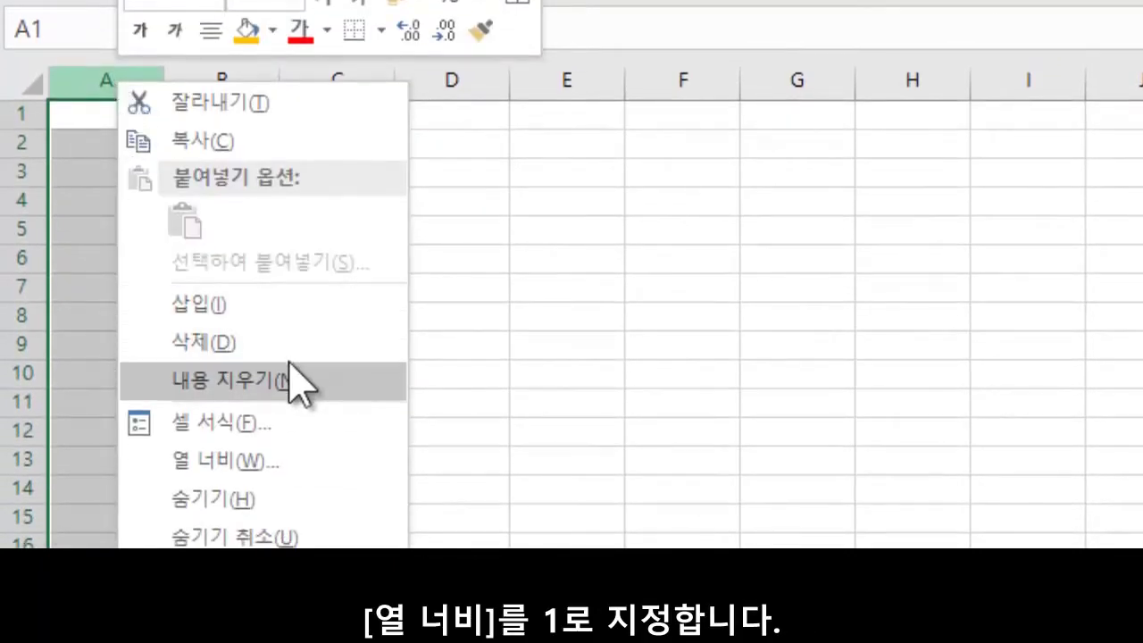
left_click(289, 462)
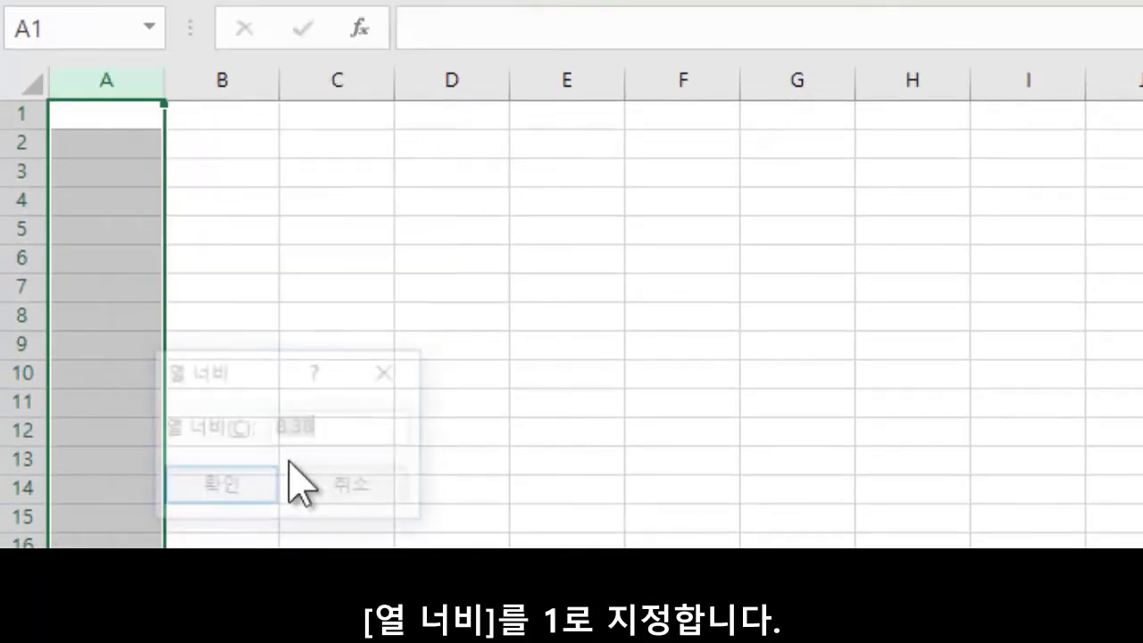
type("1")
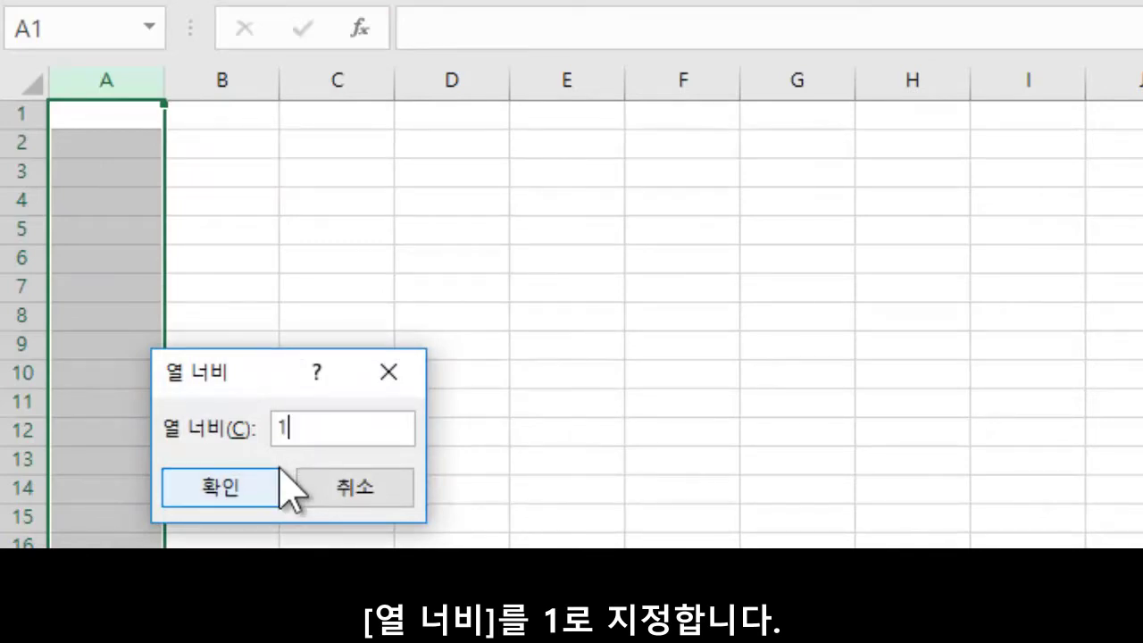
left_click(243, 489)
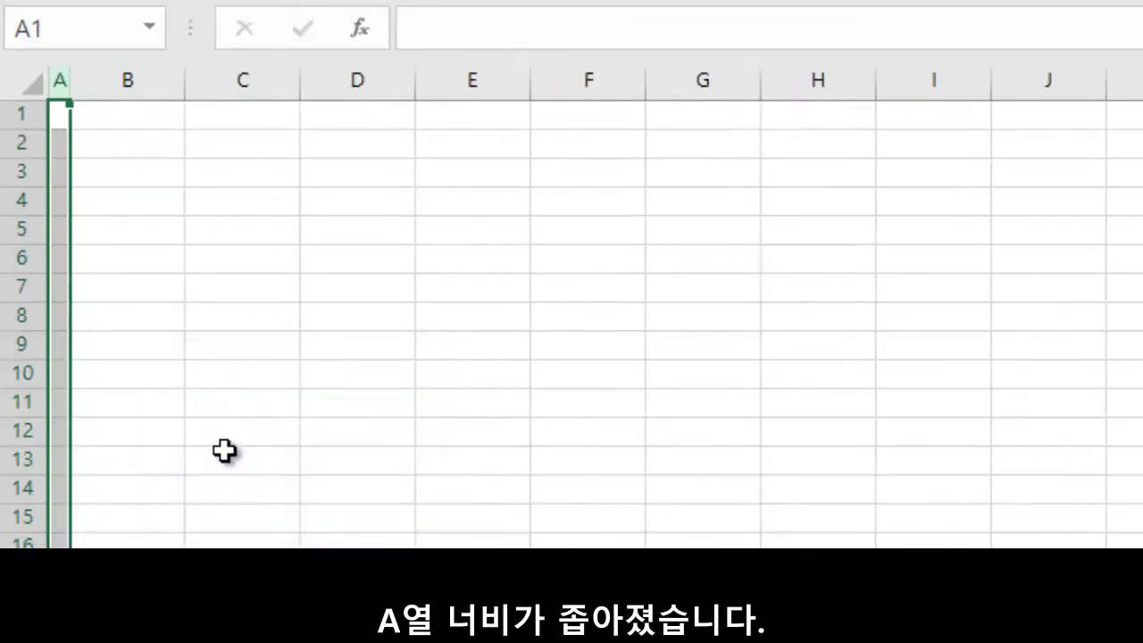
left_click(62, 113)
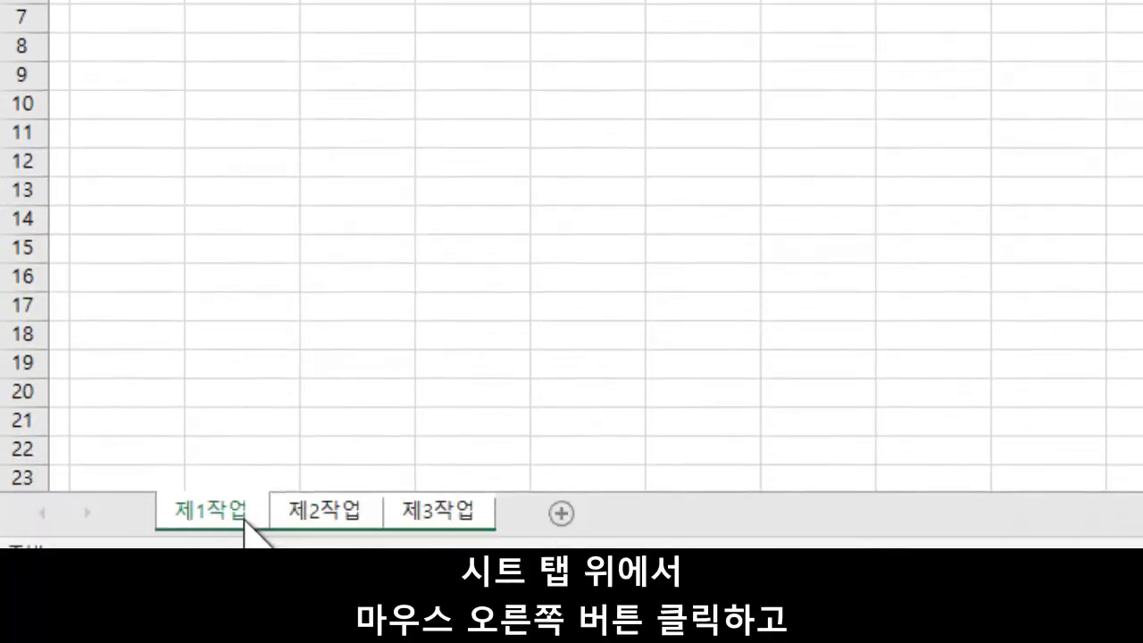
Ungroup the sheets, check 제2작업 and 제3작업, and return to the 제1작업 sheet.
right_click(245, 513)
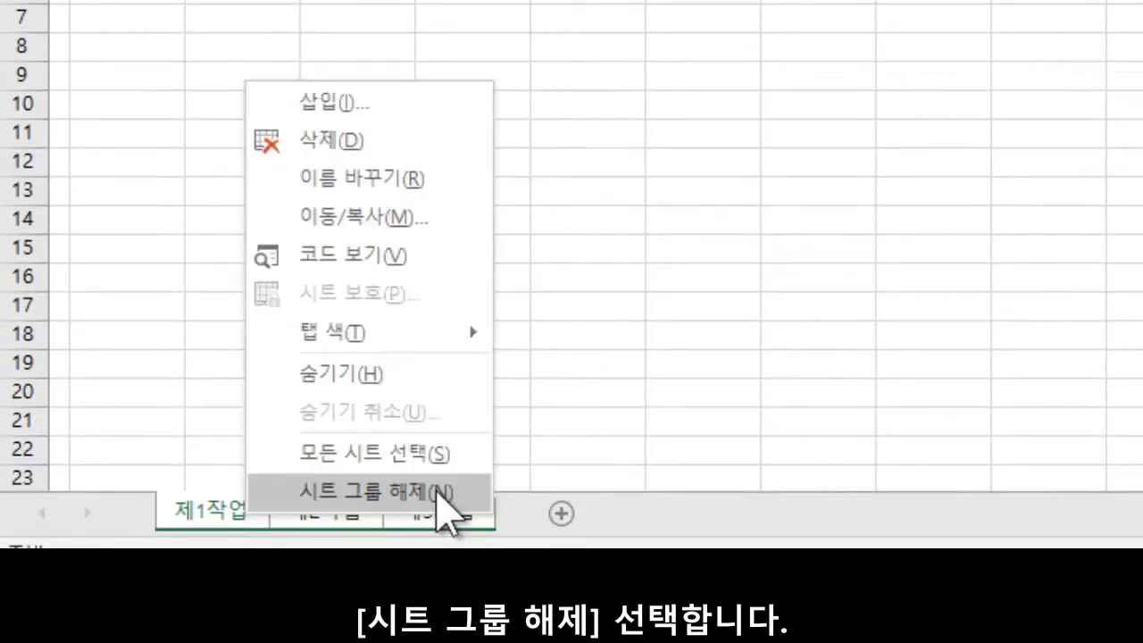
left_click(438, 493)
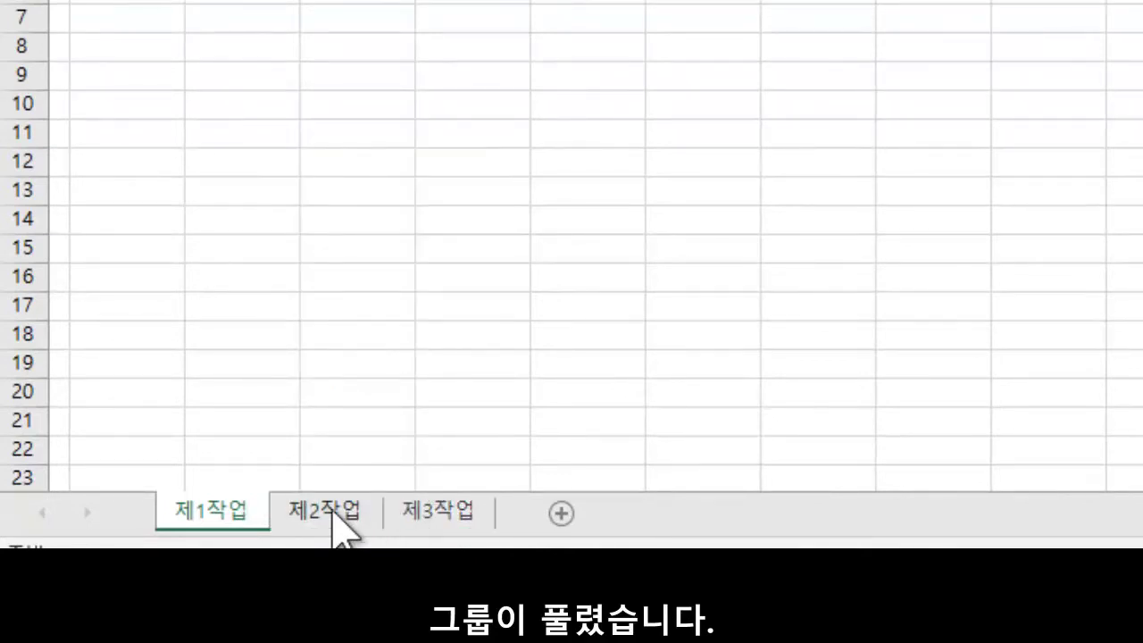
left_click(341, 510)
left_click(465, 513)
left_click(228, 516)
scroll(224, 260, "up", 1)
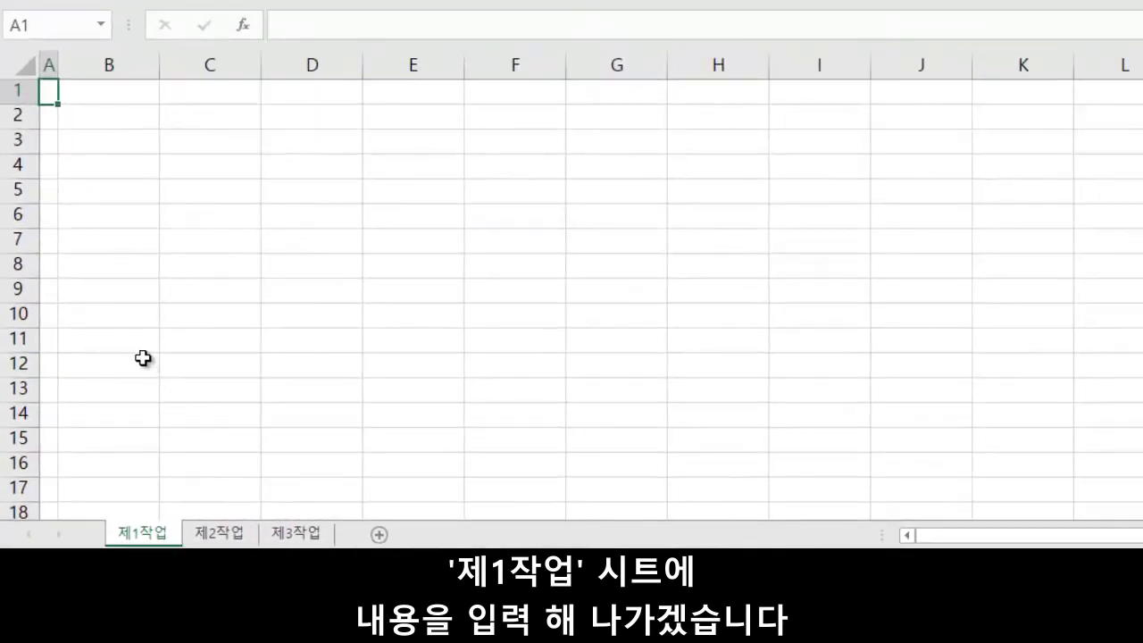
Enter the headers 건물코드, 건물명, 주요 용도, 높이 and 층수 in cells B4 to F4.
left_click(125, 163)
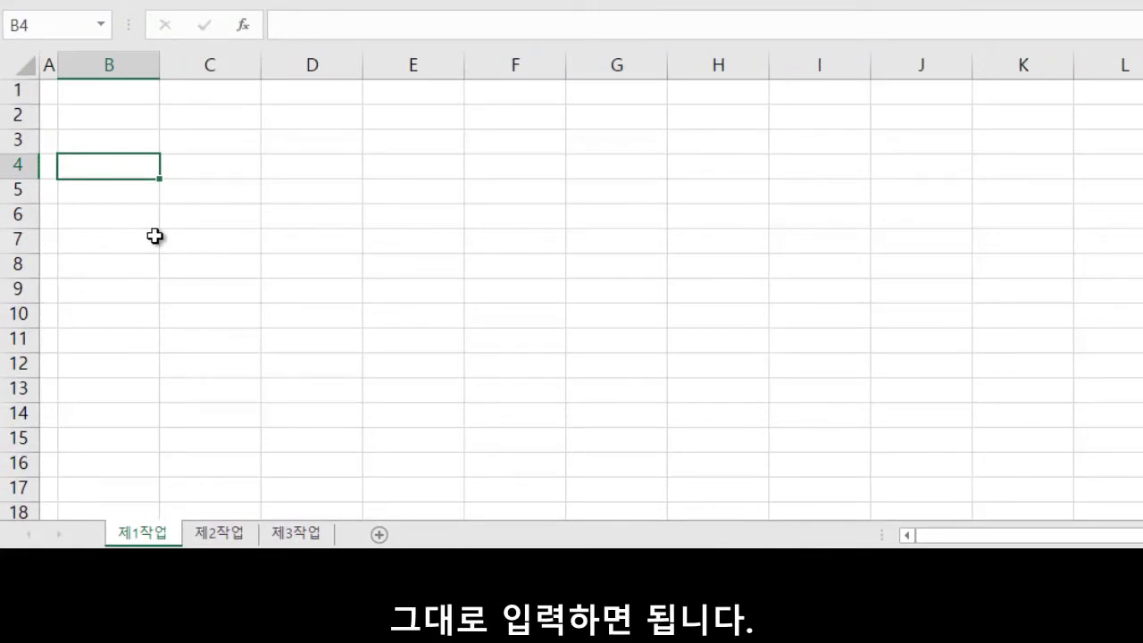
type("건물코드")
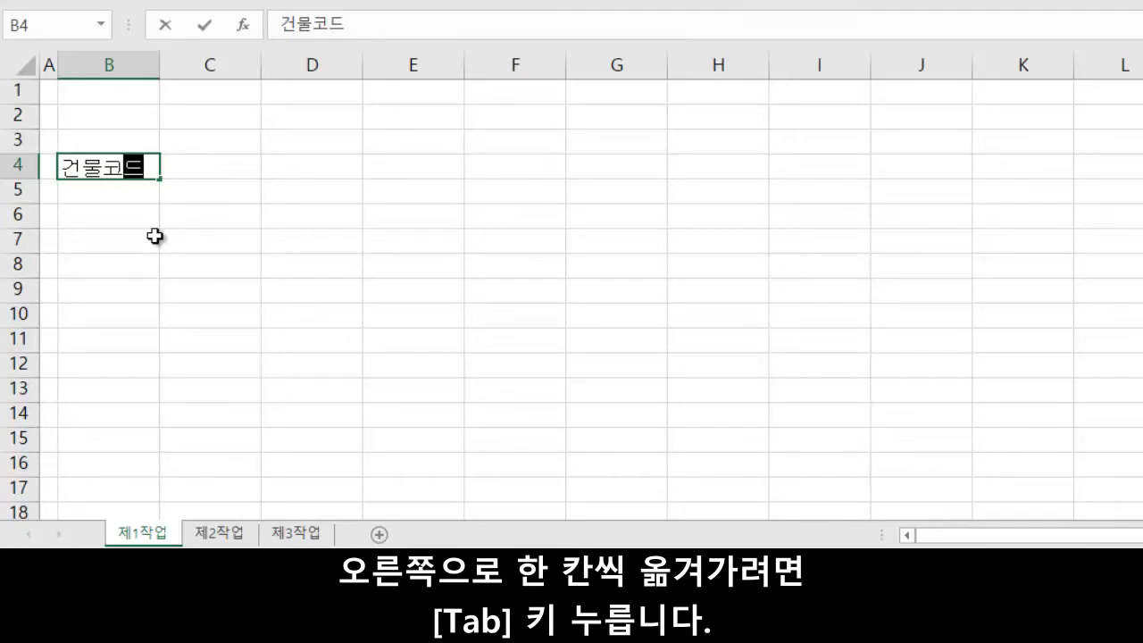
key("Tab")
key("Tab")
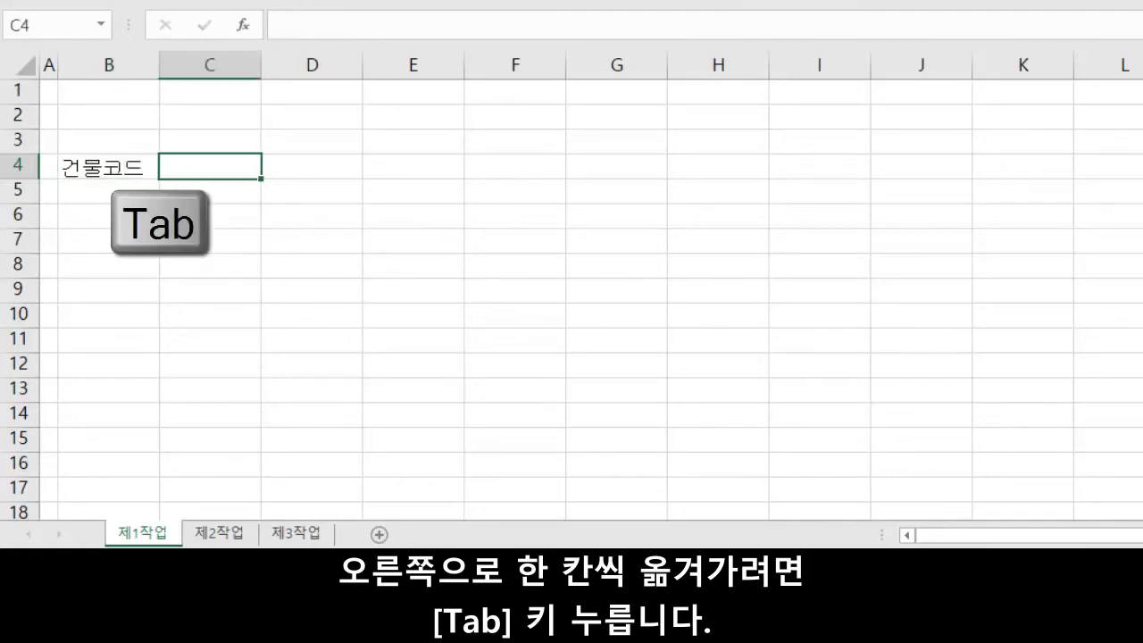
type("건물명")
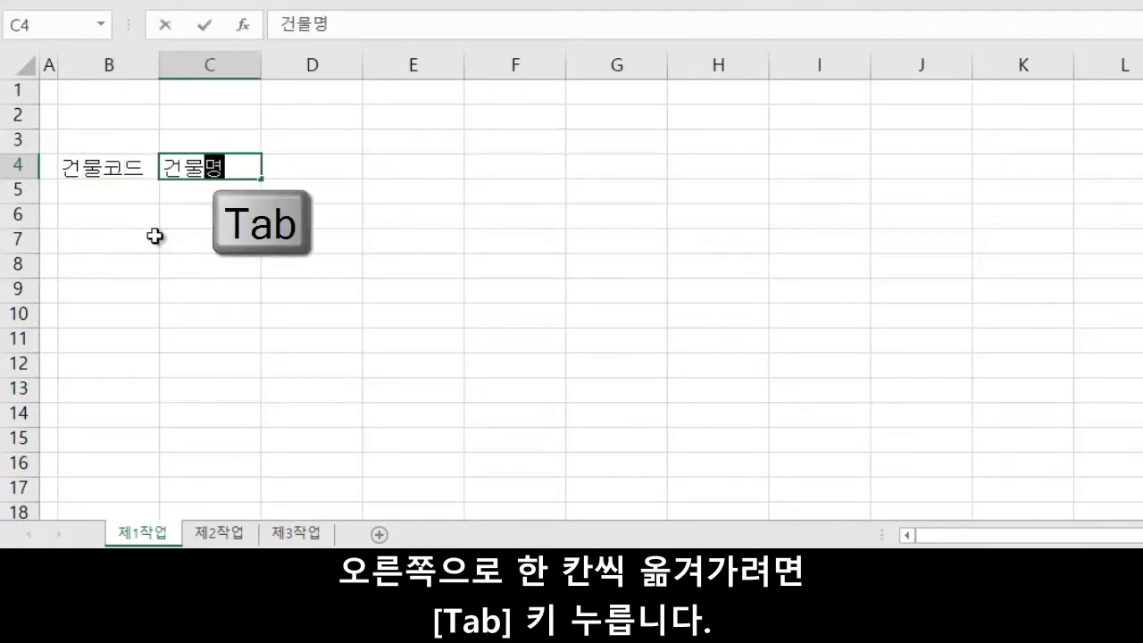
key("Tab")
type("주요 용도")
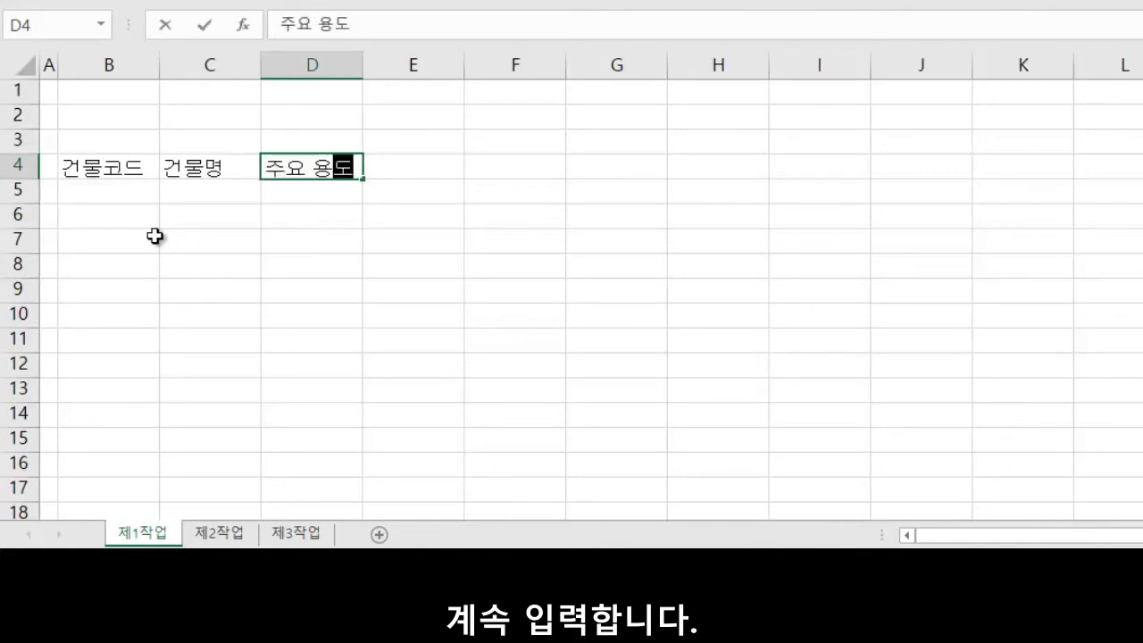
key("Tab")
type("높이")
key("Tab")
type("층수")
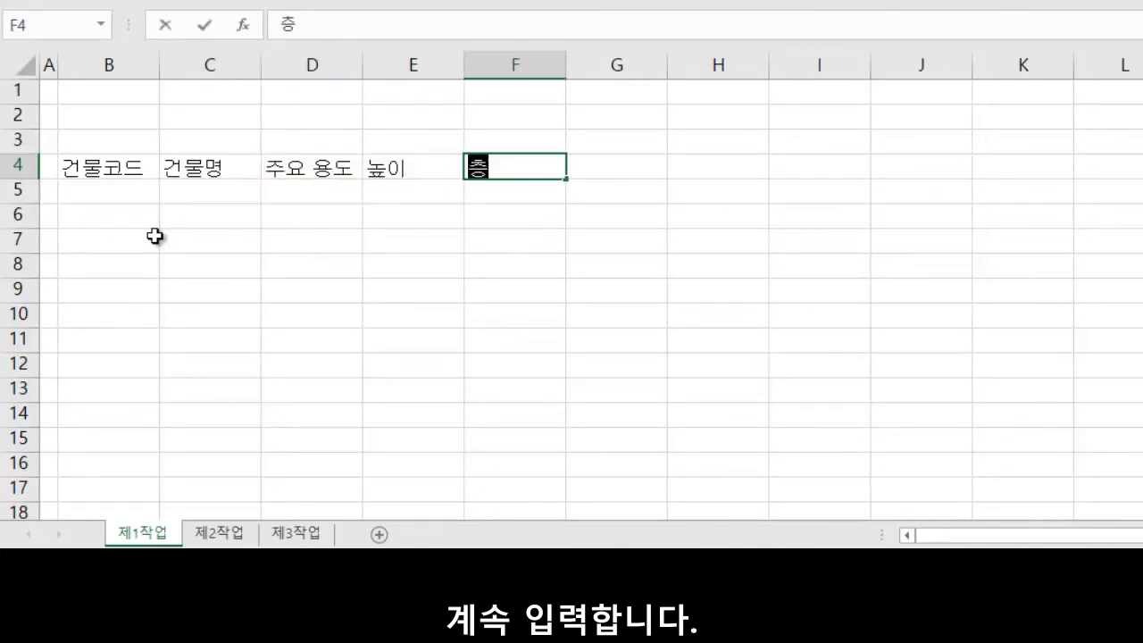
key("Tab")
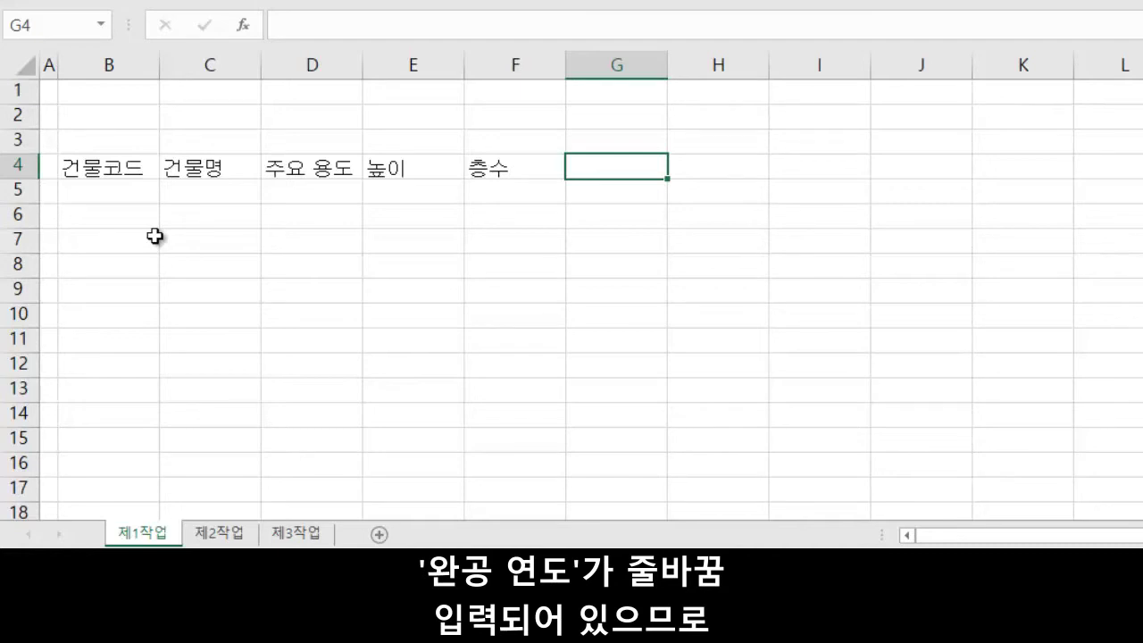
Enter the header 완공 연도 in cell G4 with a line break between the two words.
type("완공")
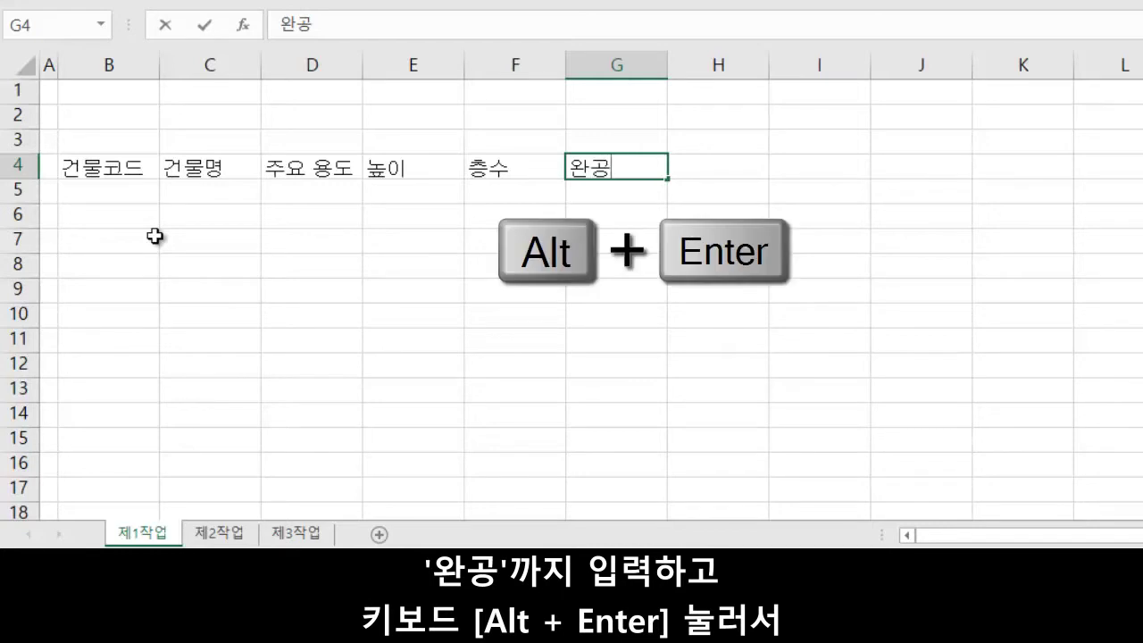
key("alt+Return")
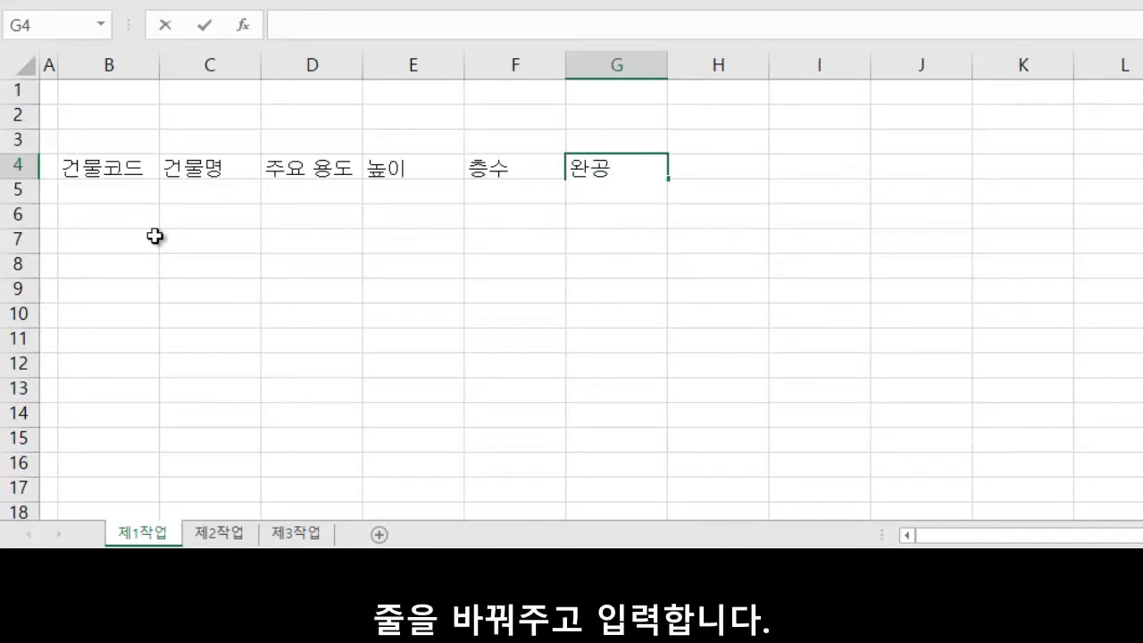
type("연도")
key("Return")
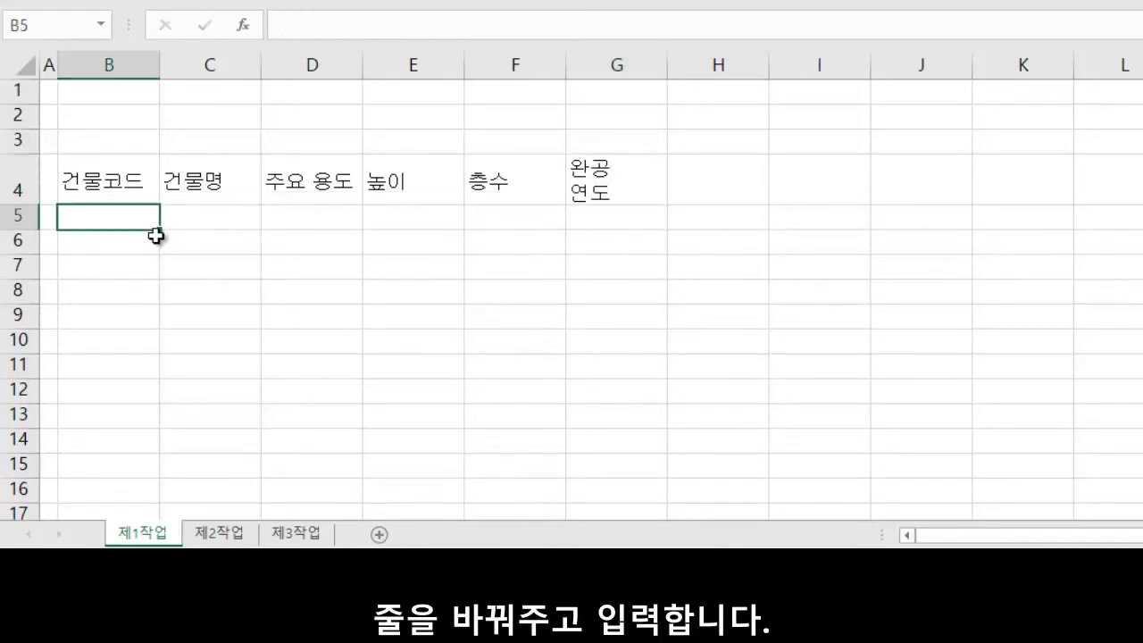
left_click(633, 185)
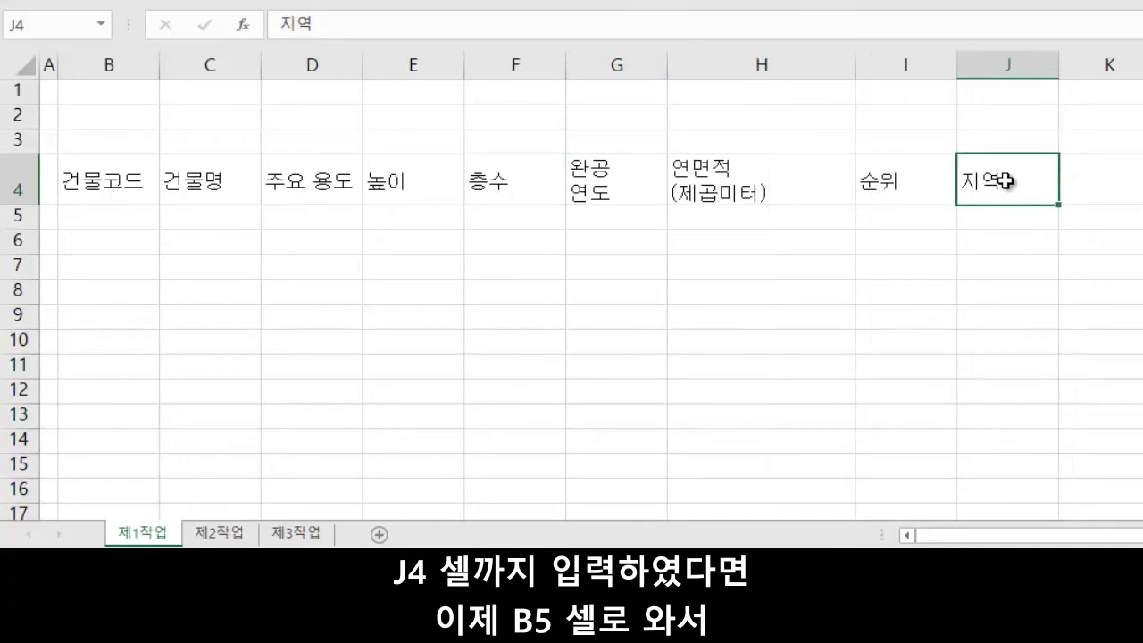
Enter the building code SHTW-2 in cell B5 under 건물코드.
left_click(129, 228)
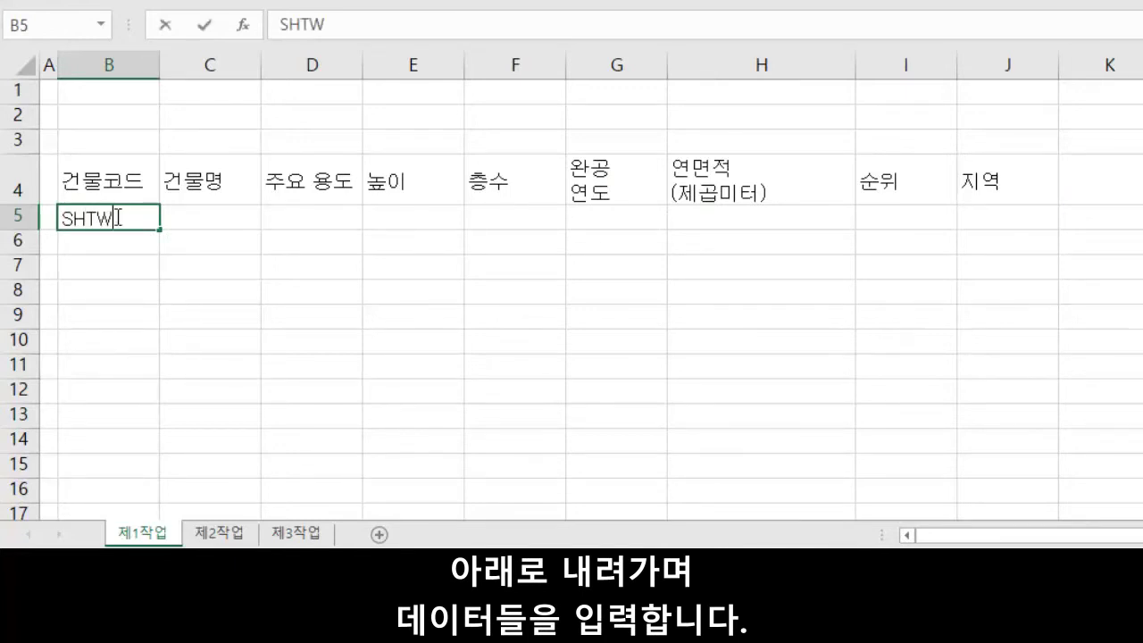
type("2")
key("Return")
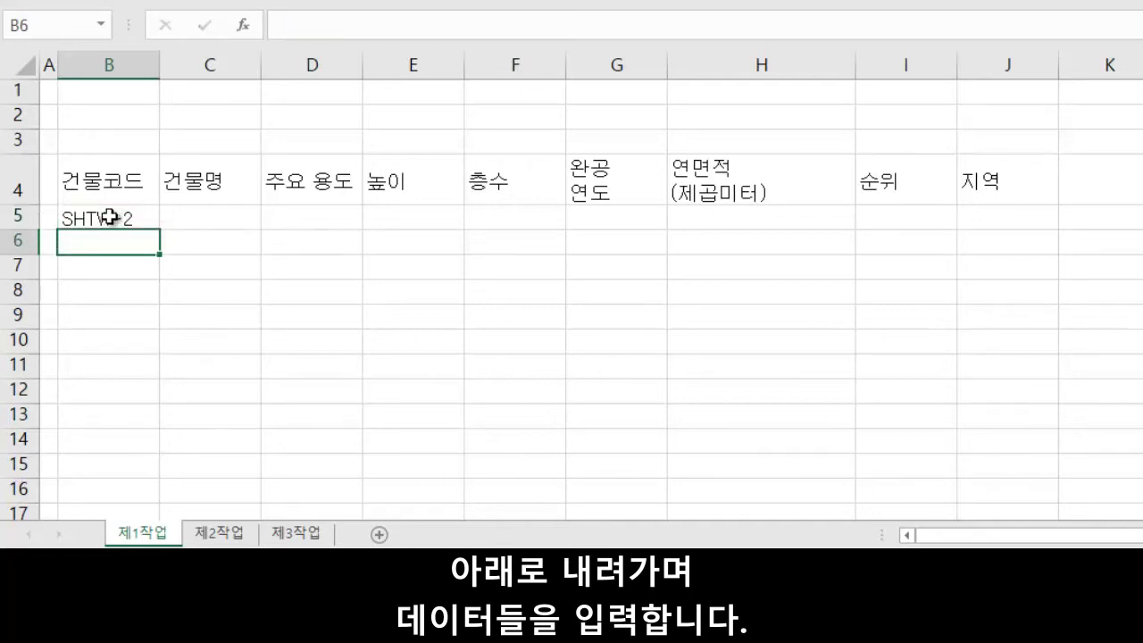
left_click(134, 218)
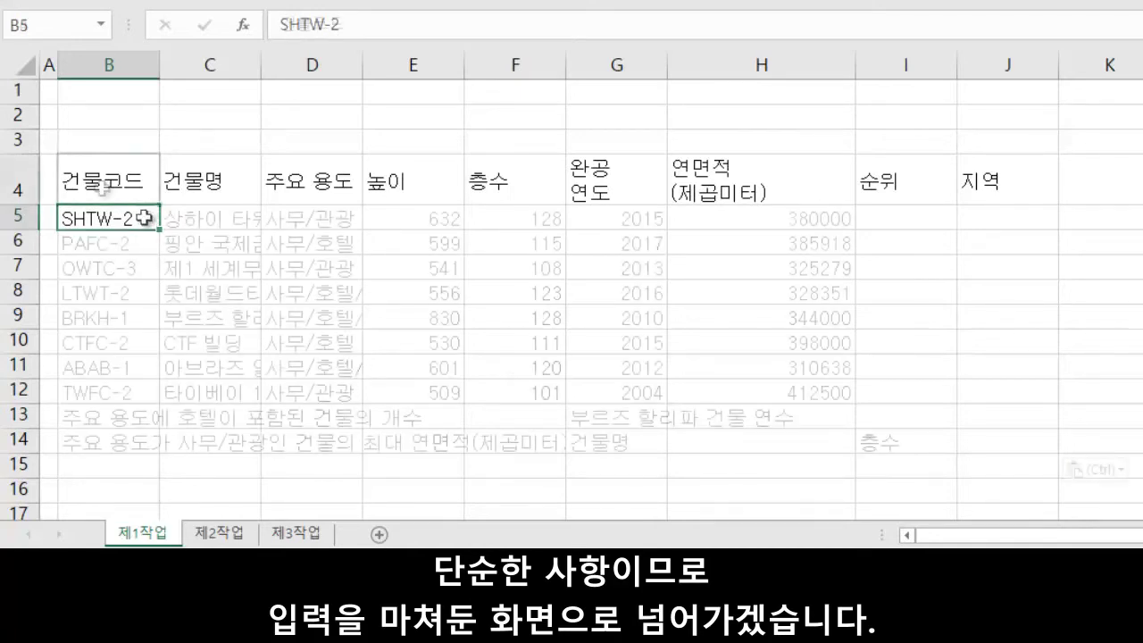
Examine how the 연면적 (제곱미터) numbers in H5:H12 are entered.
left_click(103, 185)
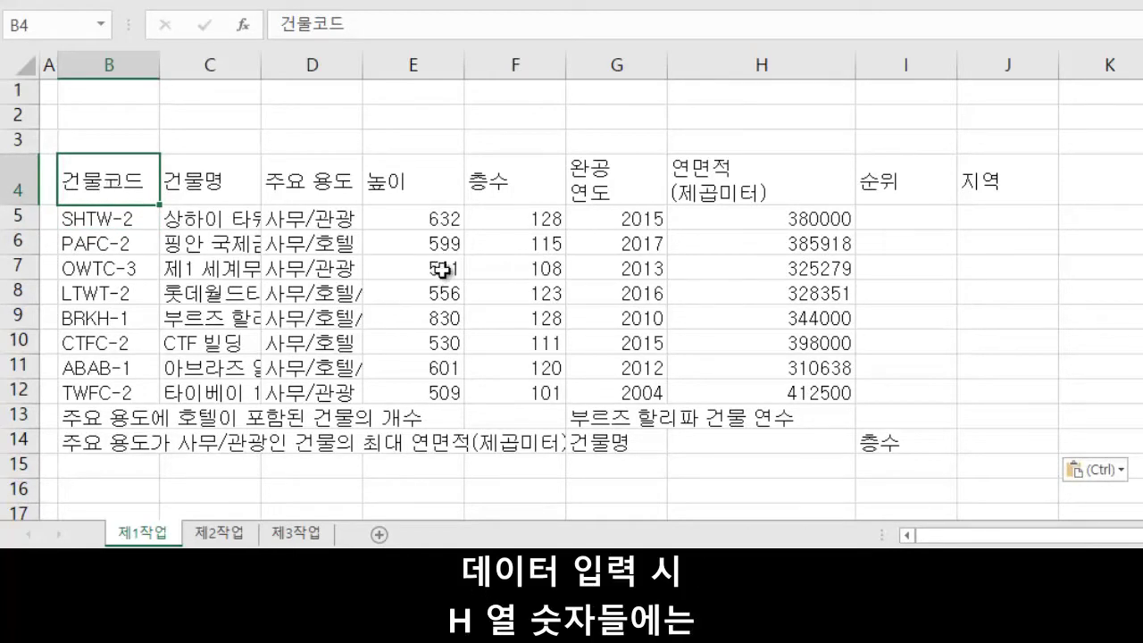
left_click_drag(669, 206, 707, 331)
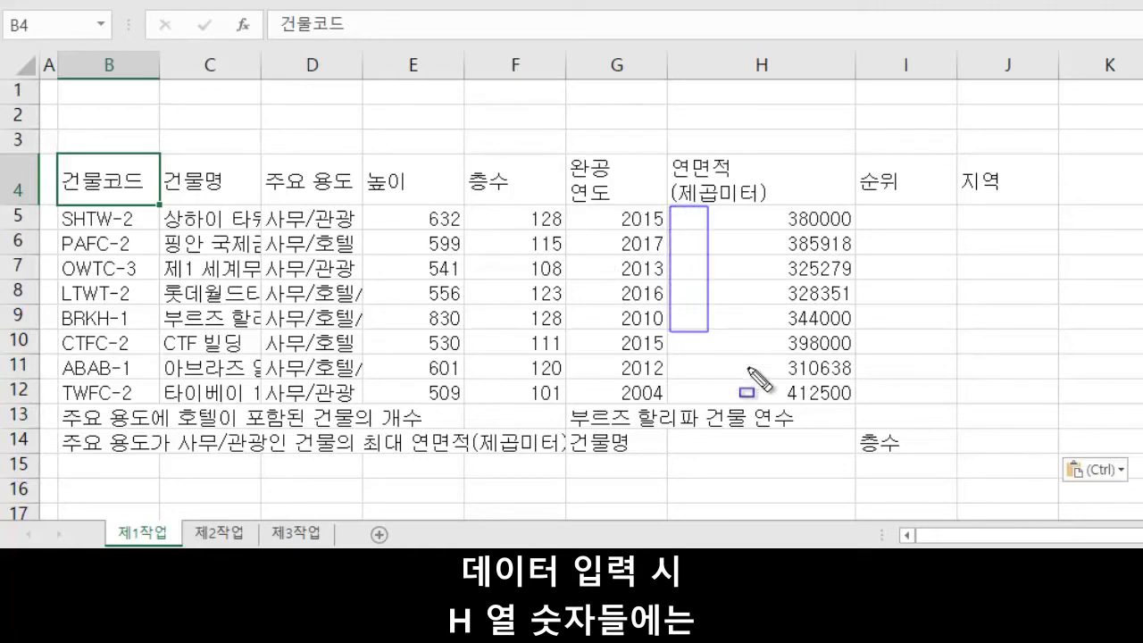
left_click_drag(750, 366, 856, 406)
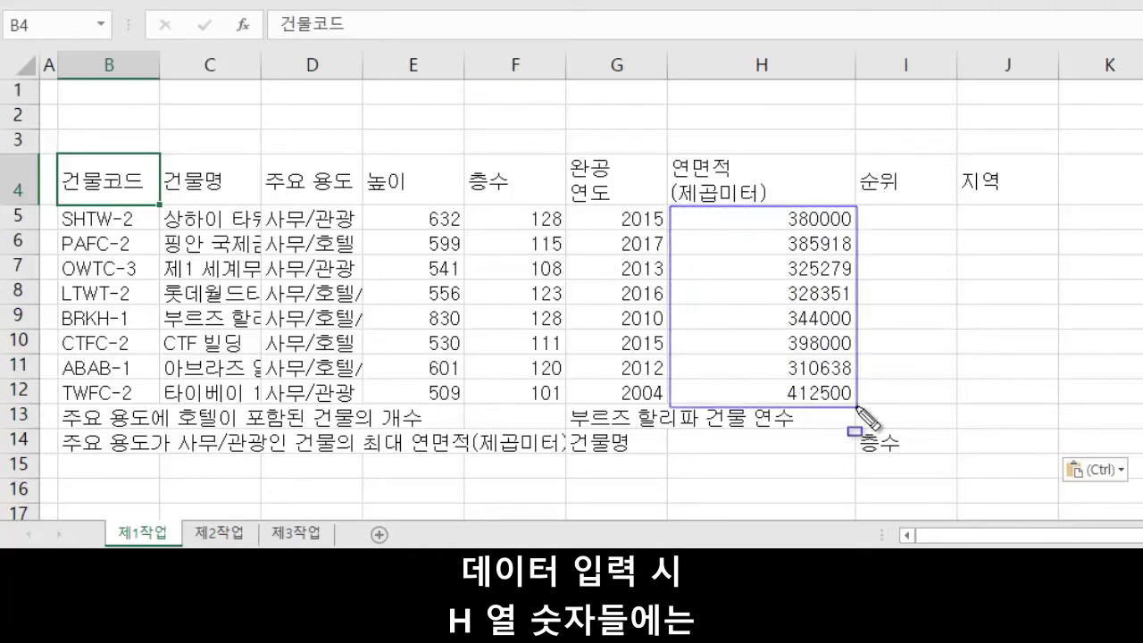
key("Escape")
left_click(762, 293)
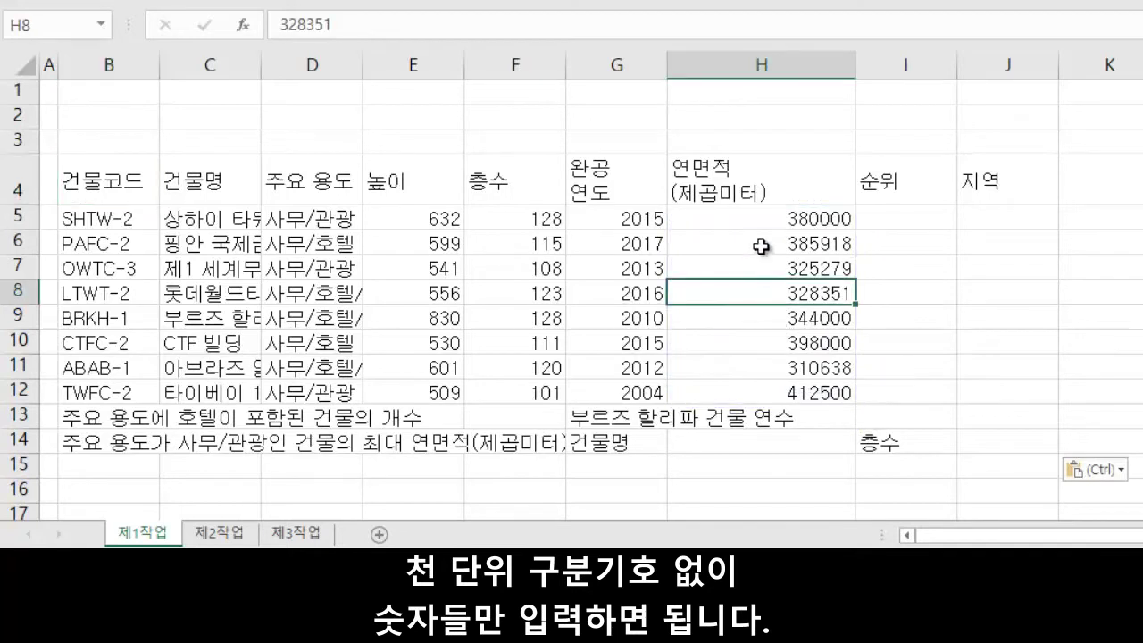
left_click_drag(768, 220, 768, 392)
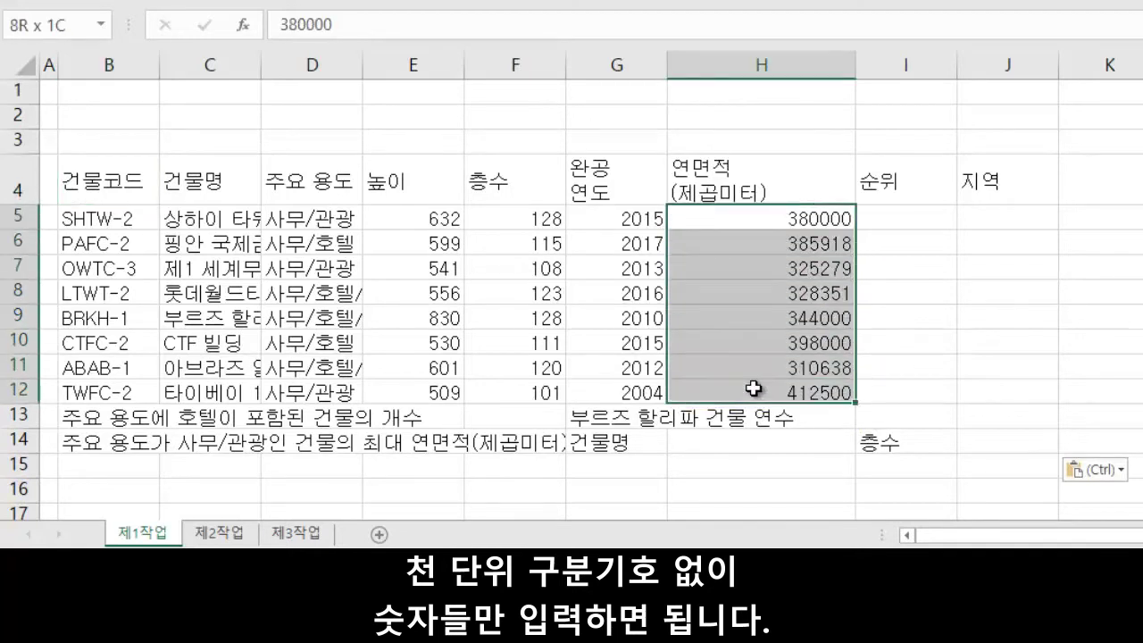
left_click(760, 318)
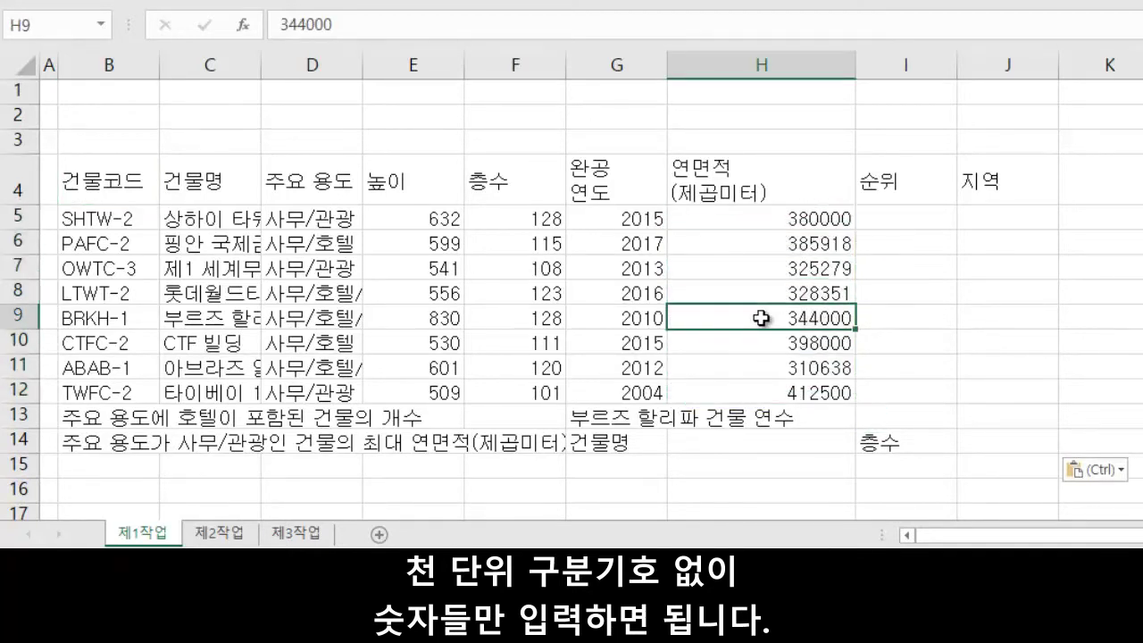
Merge and centre the four ranges B13:D13, B14:D14, G13:I13 and F13:F14.
left_click(763, 444)
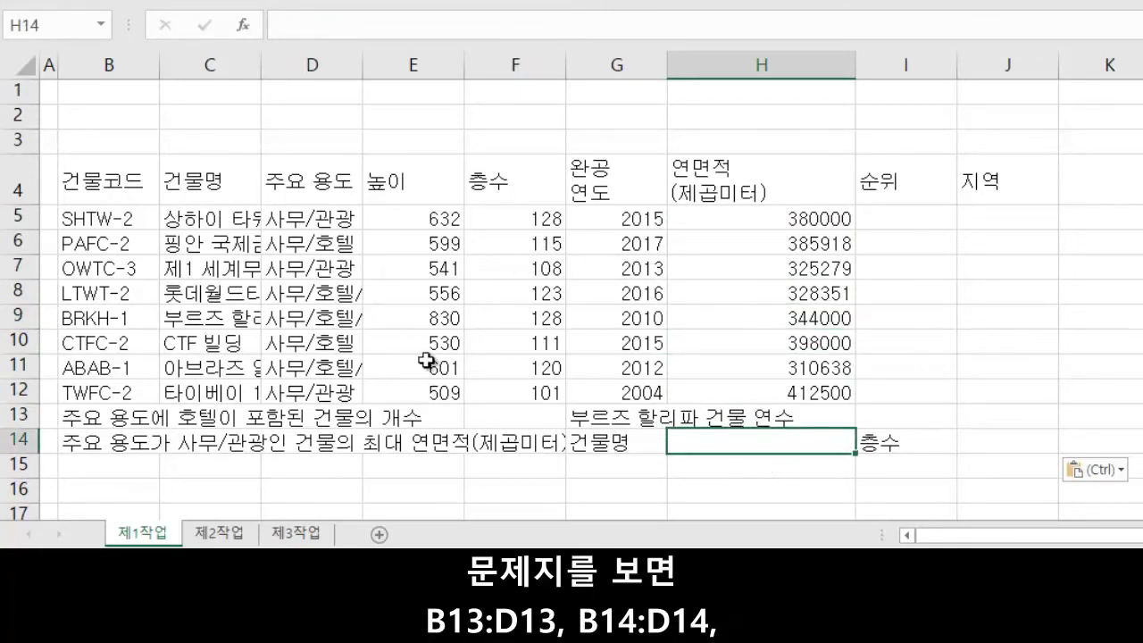
left_click_drag(86, 417, 318, 421)
key("ctrl")
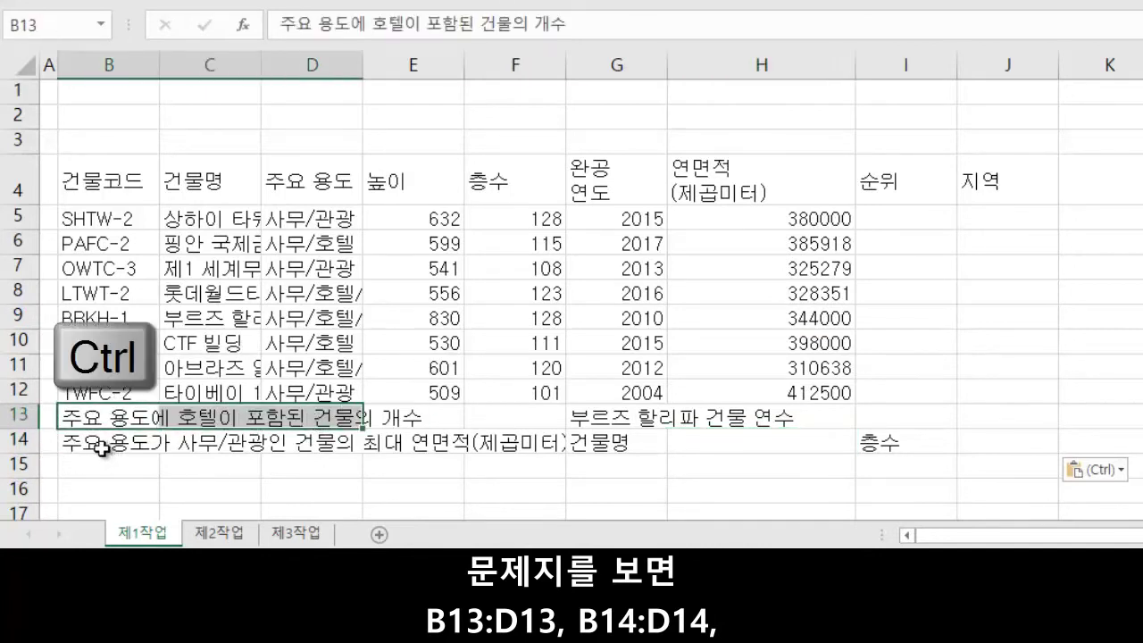
left_click_drag(101, 446, 313, 451)
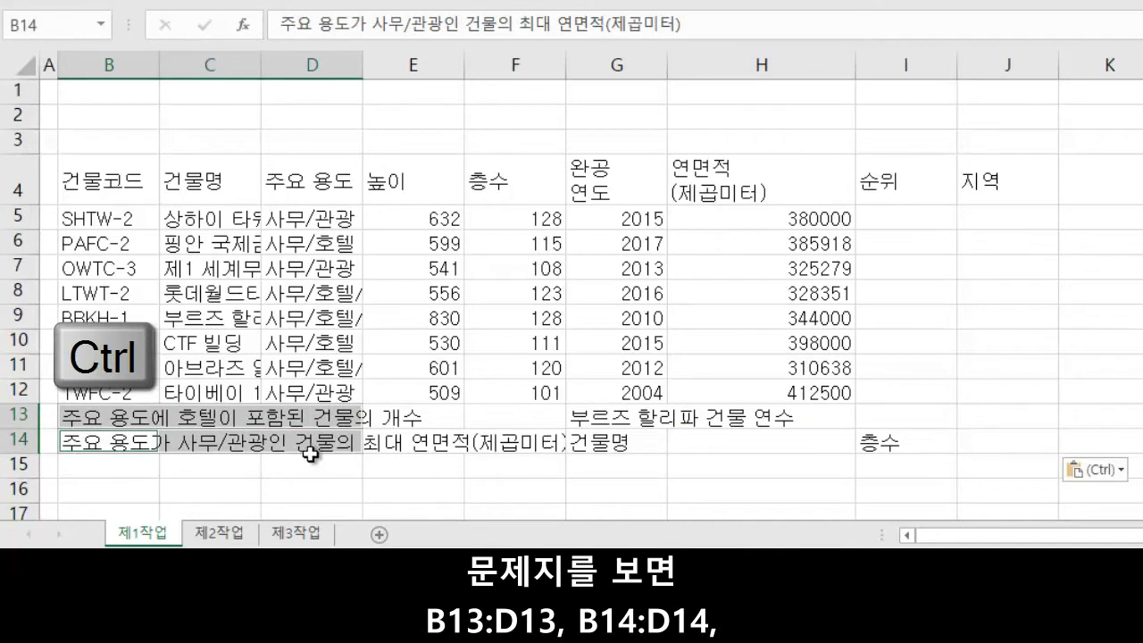
left_click(641, 417, "ctrl")
left_click_drag(641, 418, 886, 419)
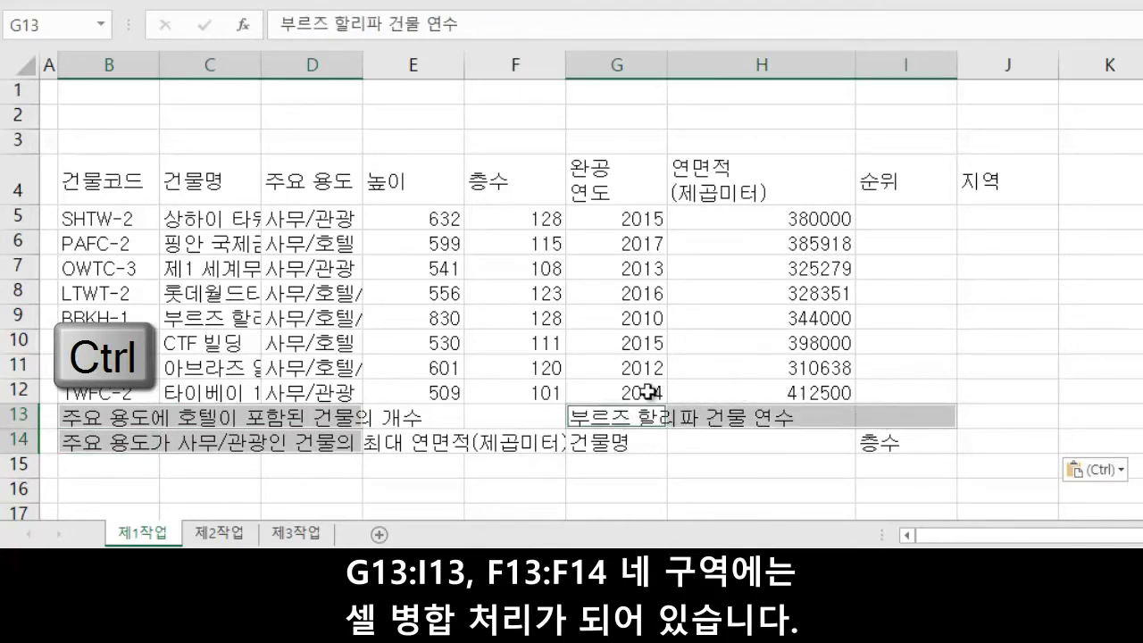
left_click_drag(508, 424, 507, 443)
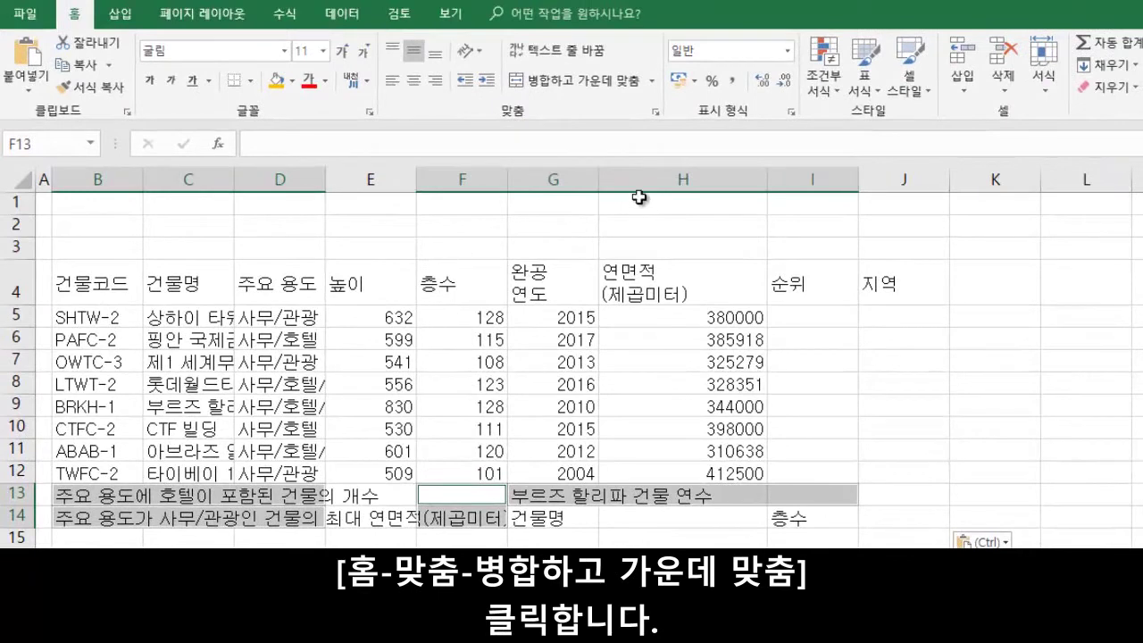
left_click(600, 86)
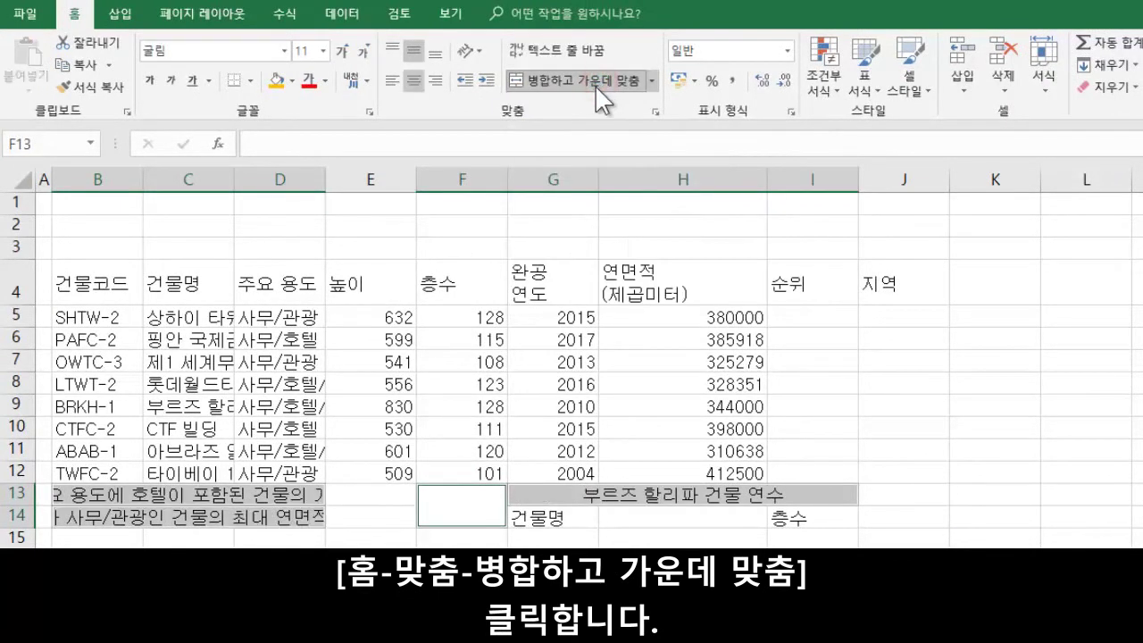
left_click(116, 496)
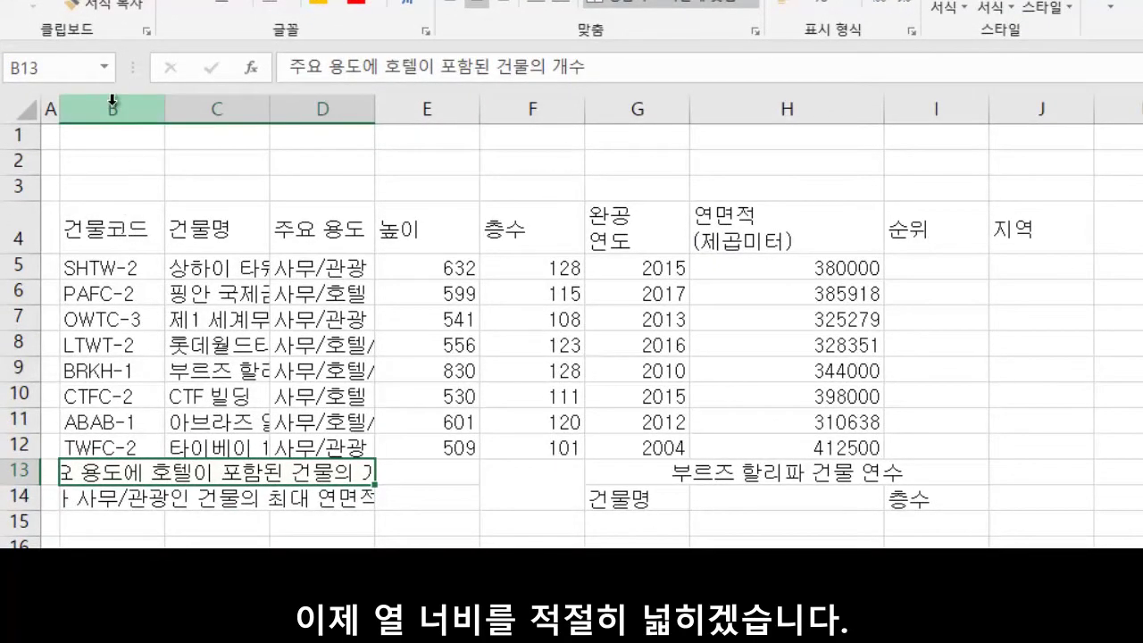
Auto-fit the widths of columns B to J to their contents.
left_click_drag(111, 101, 1027, 87)
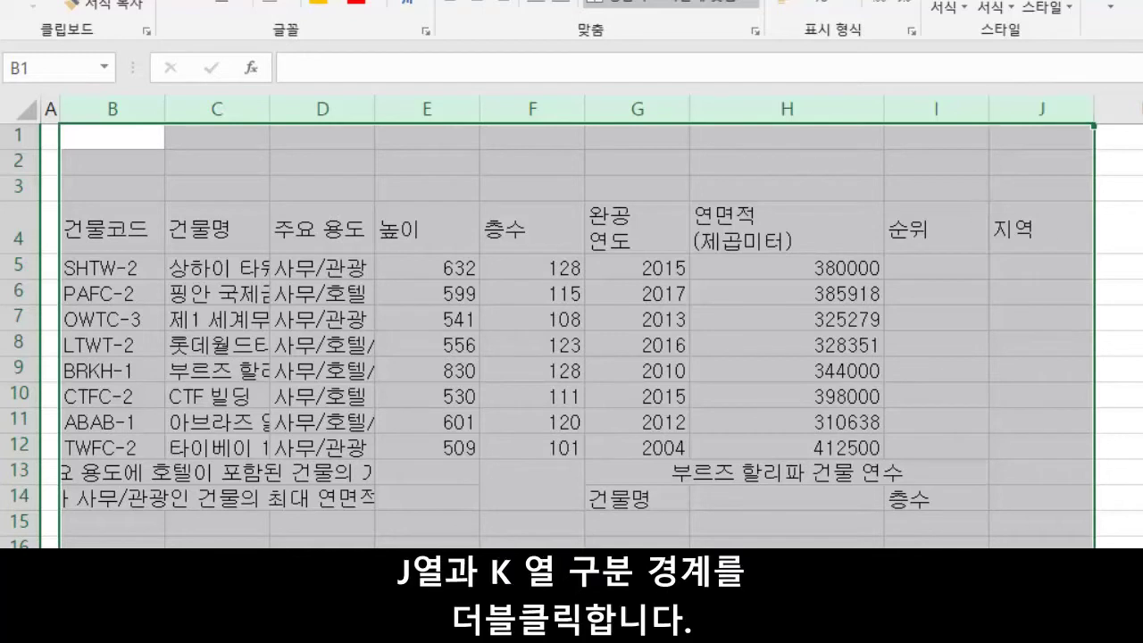
double_click(1093, 110)
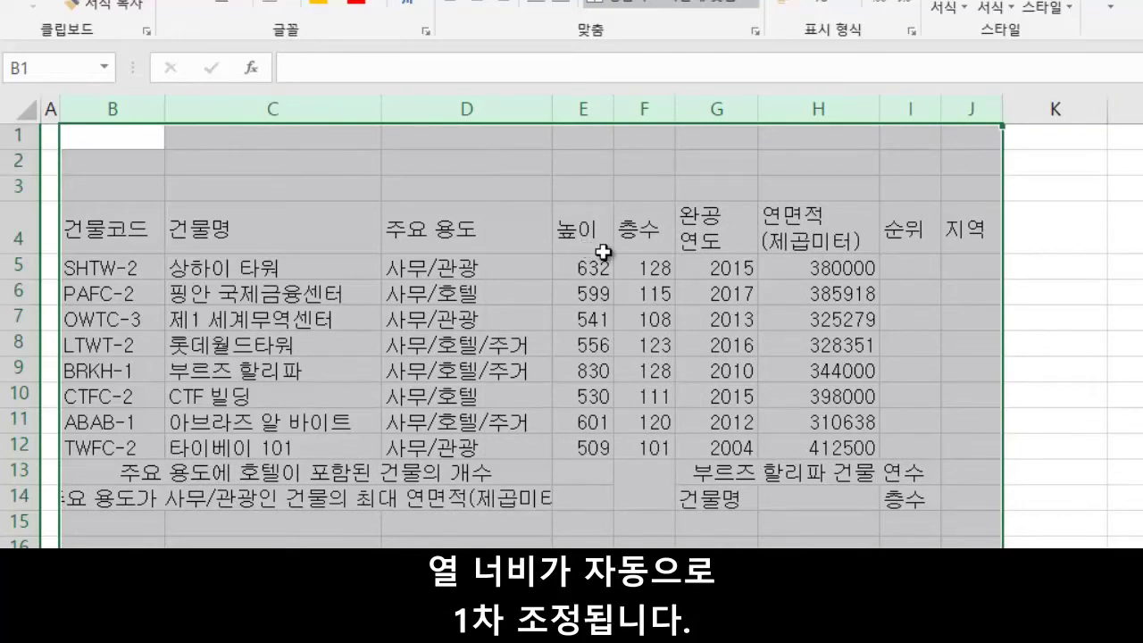
left_click(518, 259)
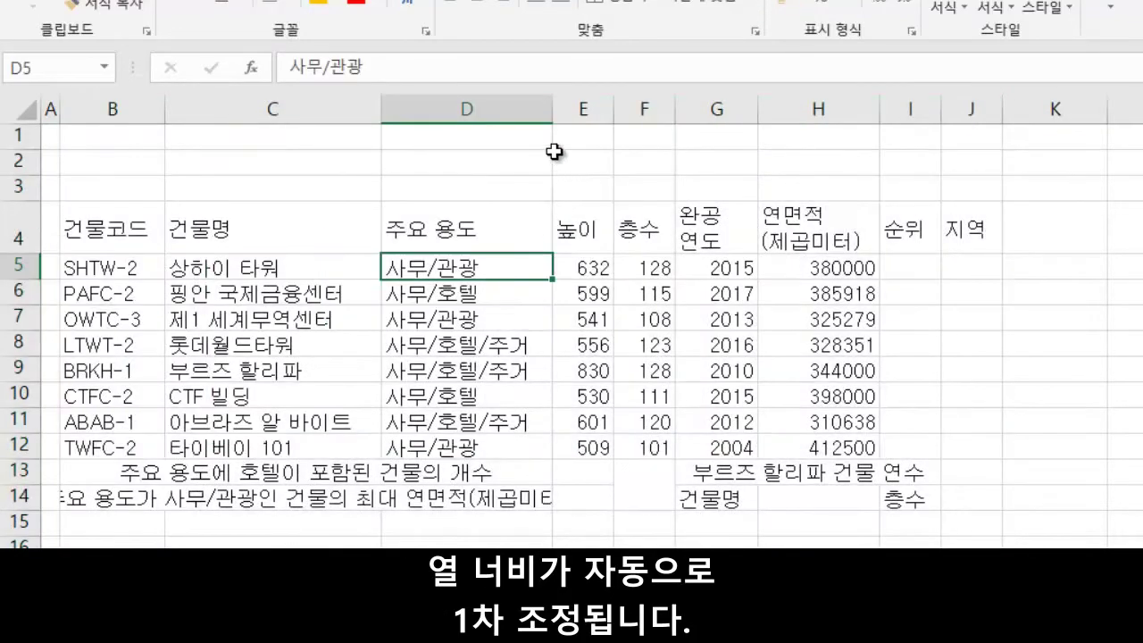
Widen columns D to J further by hand so the merged text in B14 fits and the columns have extra room.
left_click_drag(556, 116, 636, 116)
left_click_drag(719, 112, 745, 112)
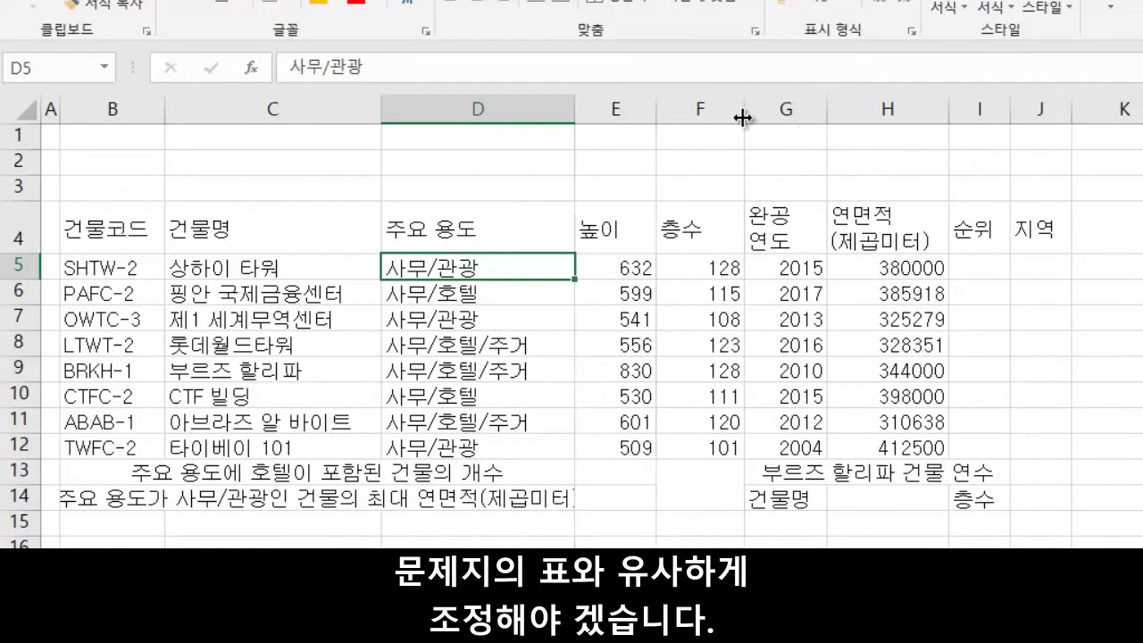
left_click_drag(829, 110, 846, 110)
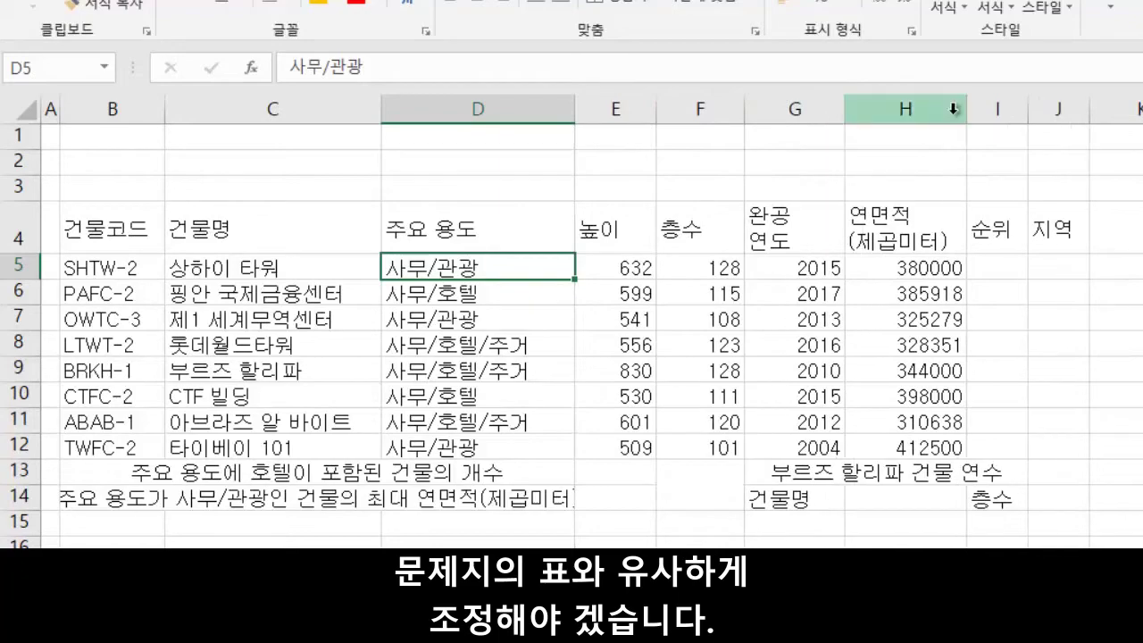
left_click_drag(967, 109, 979, 109)
left_click_drag(1048, 109, 1131, 111)
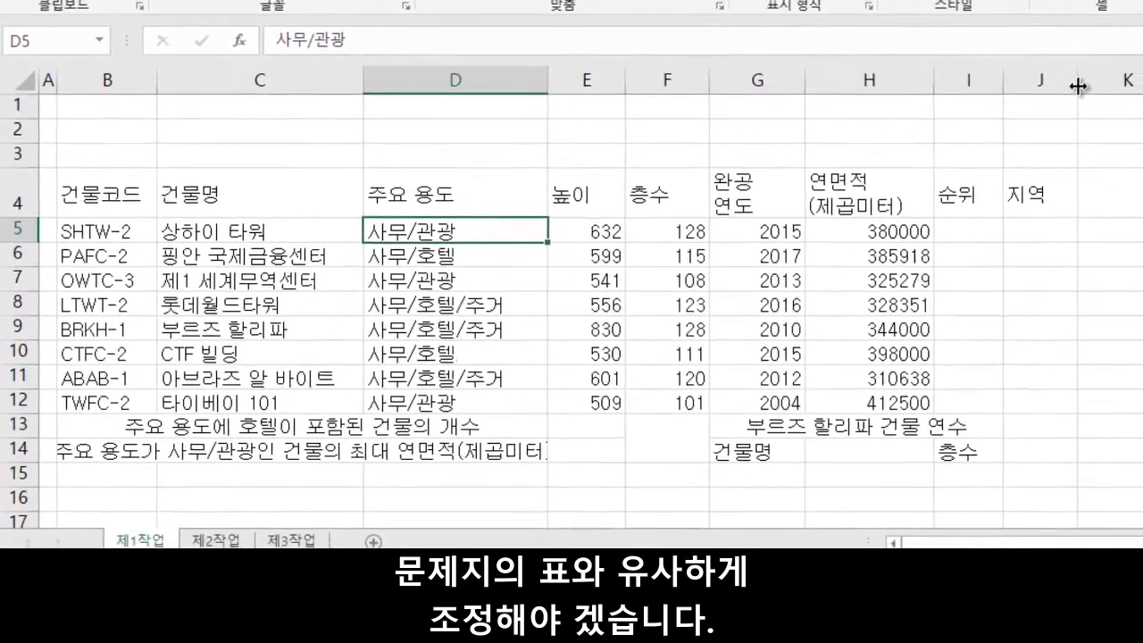
left_click_drag(546, 78, 578, 85)
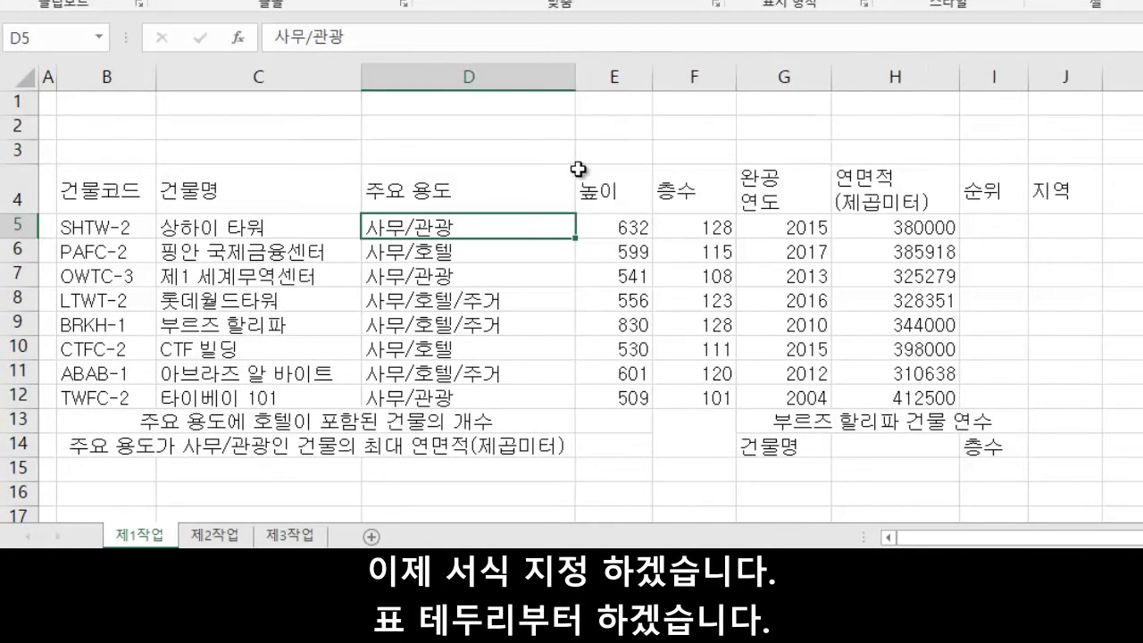
Apply all borders (모든 테두리) and a thick outside border (굵은 바깥쪽 테두리) to the table B4:J14.
mouse_move(98, 189)
left_mouse_down()
mouse_move(294, 401)
mouse_move(607, 420)
mouse_move(922, 406)
mouse_move(1052, 433)
left_mouse_up()
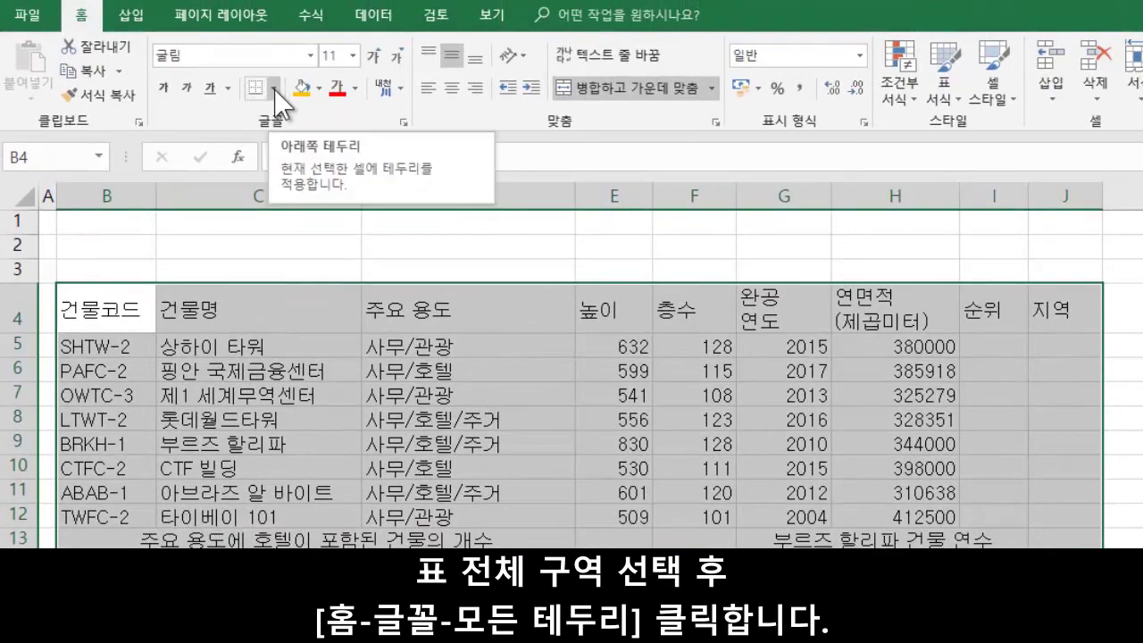
left_click(274, 88)
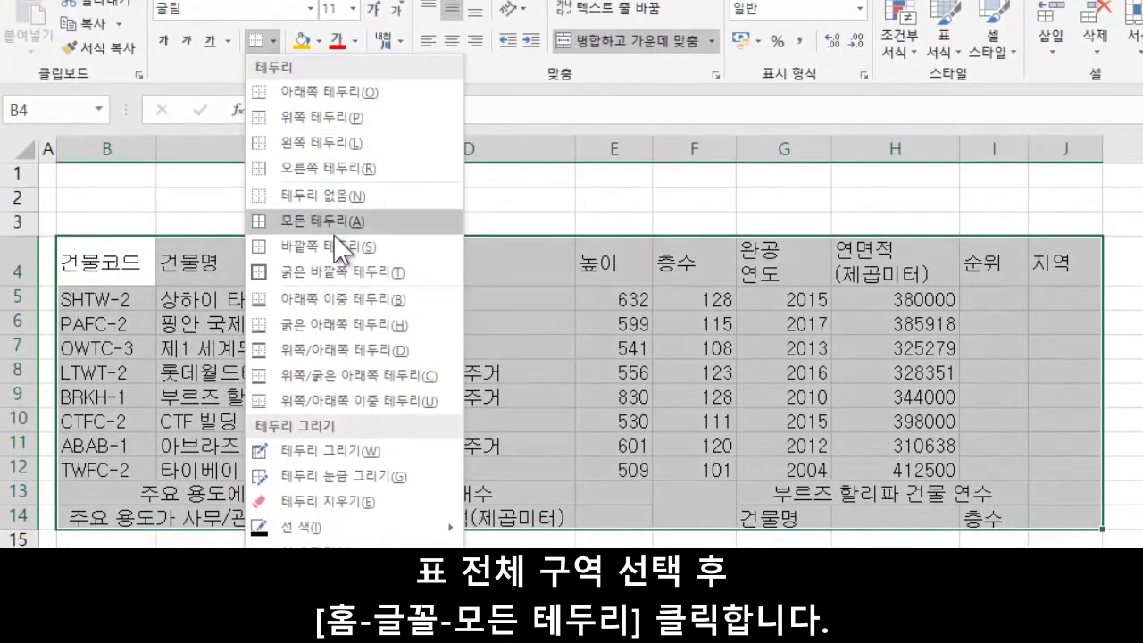
left_click(419, 224)
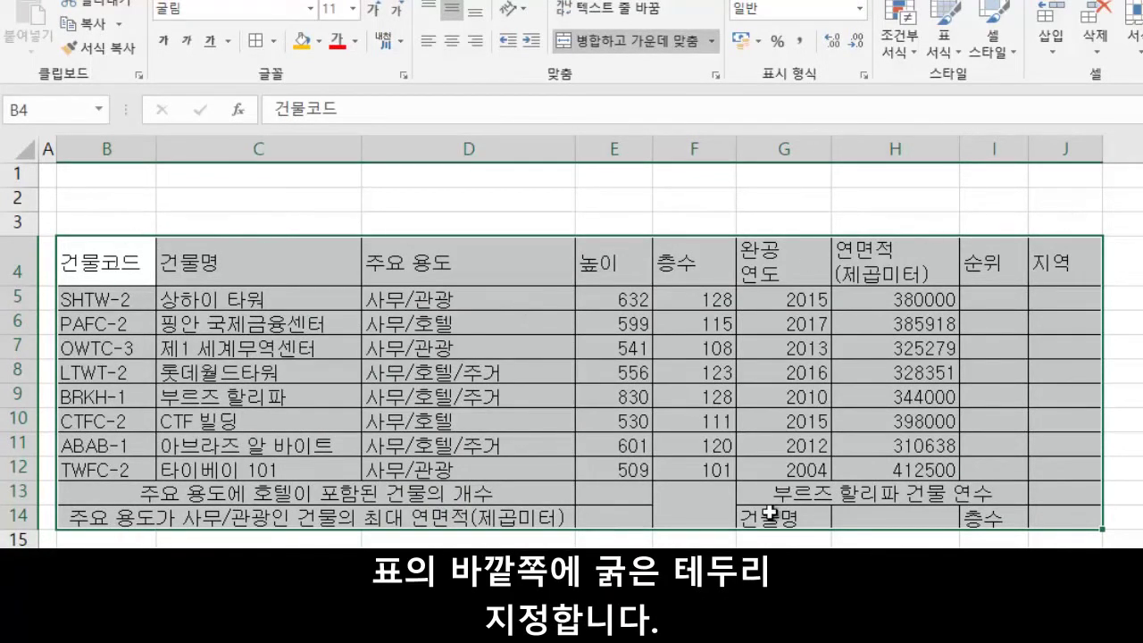
left_click(273, 41)
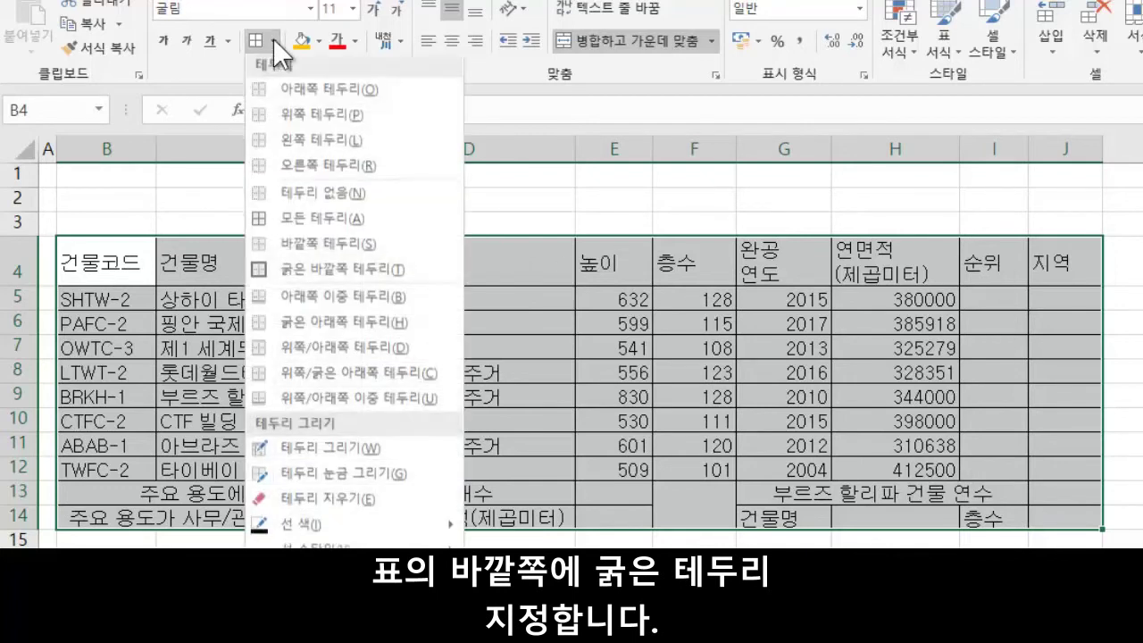
left_click(407, 268)
left_click(299, 271)
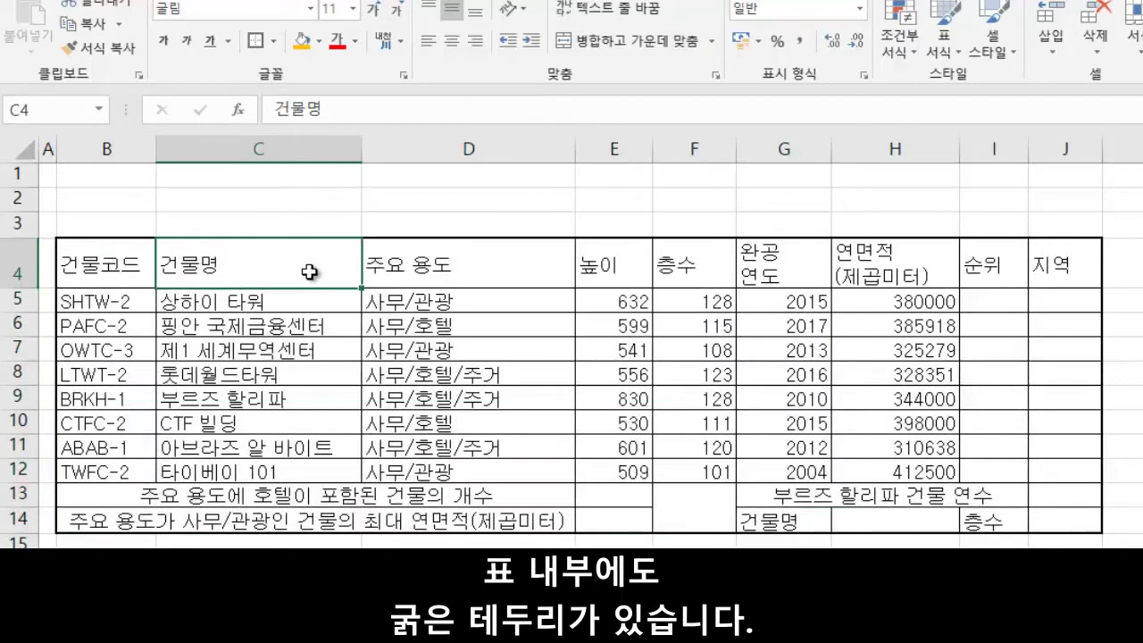
Add a thick outside border (굵은 바깥쪽 테두리) around the data rows B5:J12.
left_click_drag(90, 301, 1027, 477)
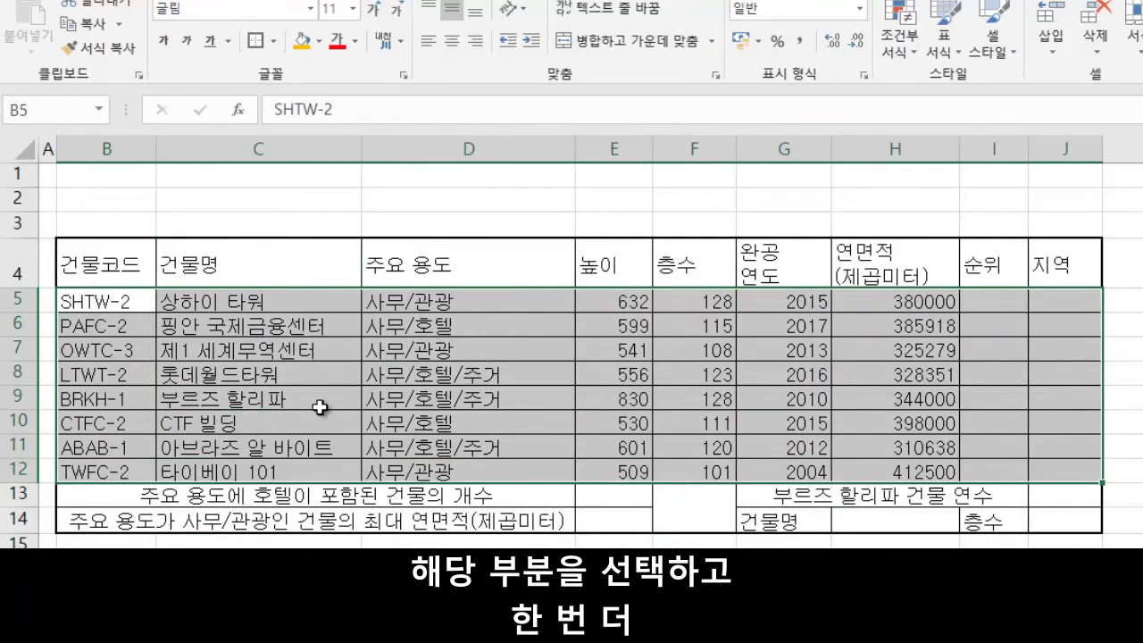
left_click(274, 41)
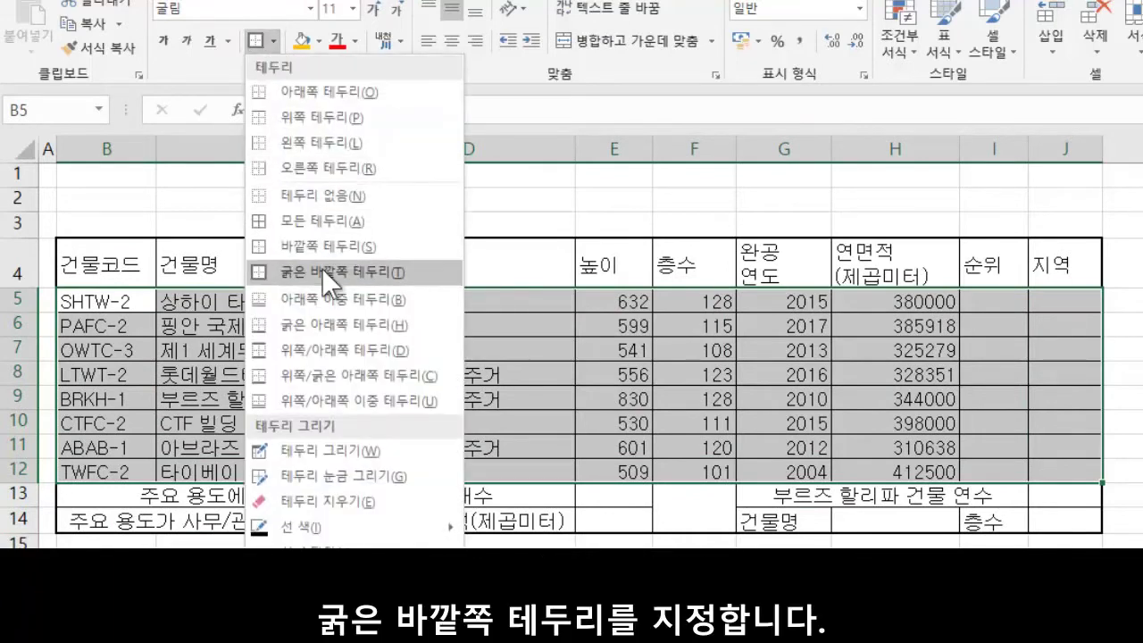
left_click(321, 268)
left_click(273, 297)
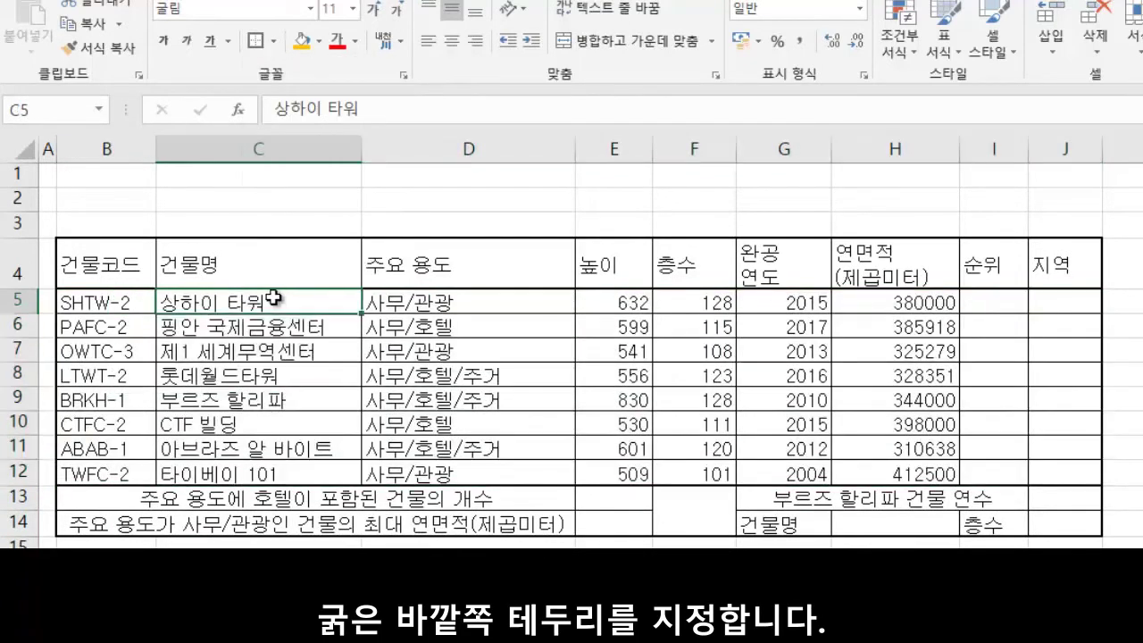
left_click(126, 299)
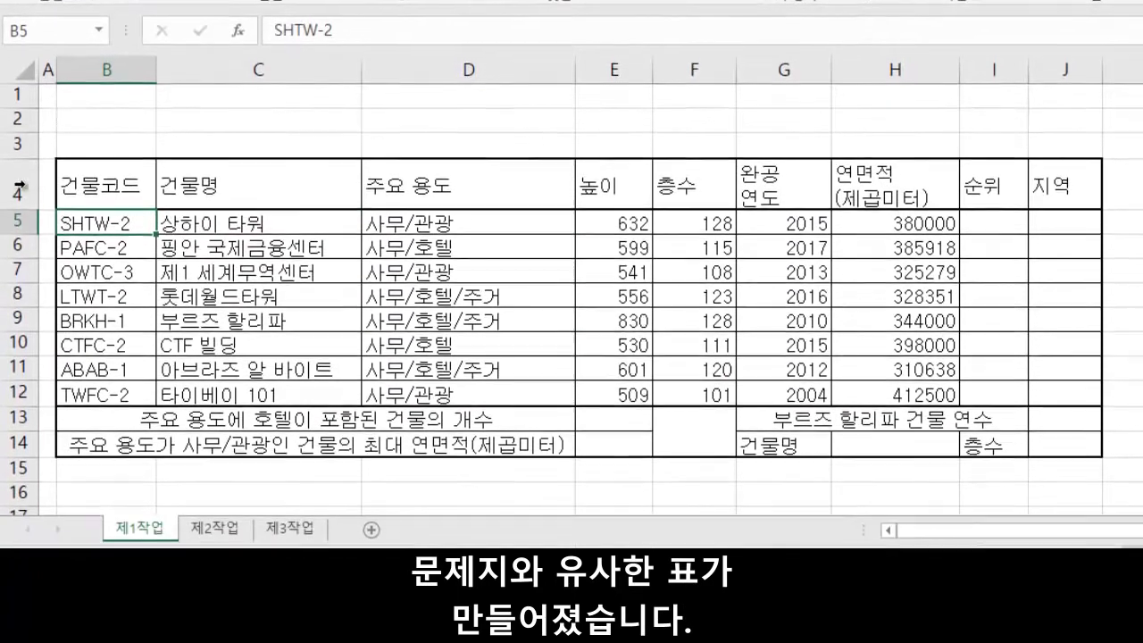
Increase the heights of header row 4 and rows 5 to 14.
left_click_drag(22, 264, 55, 510)
left_click_drag(55, 412, 20, 439)
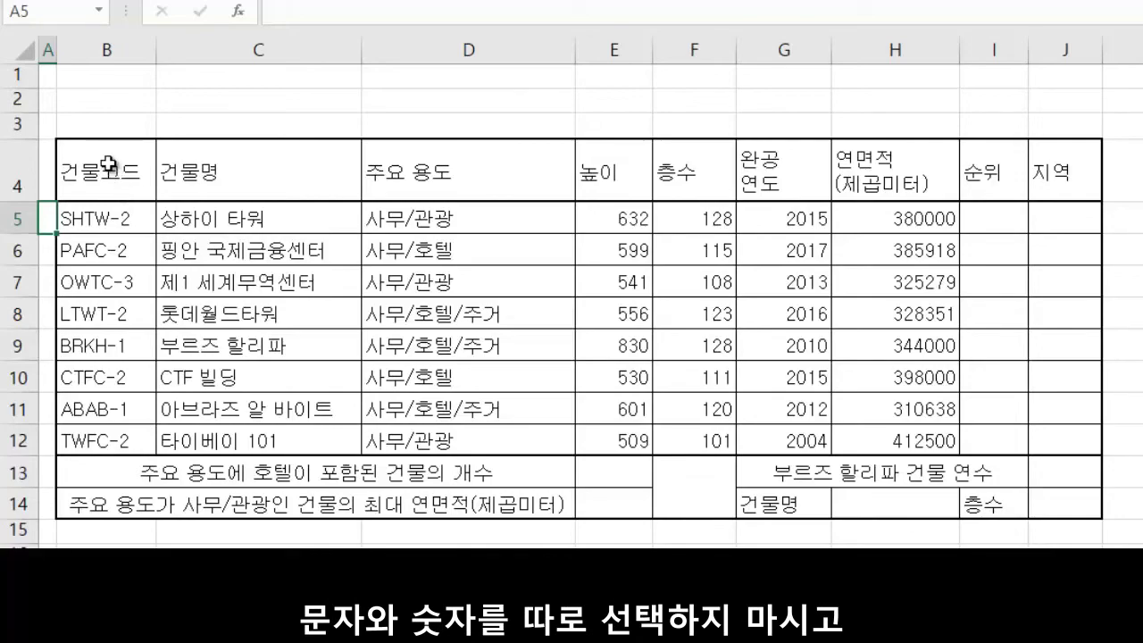
Centre the contents of the whole table B4:J14 horizontally and right-align the numbers in E5:H12.
mouse_move(116, 188)
left_mouse_down()
mouse_move(794, 500)
mouse_move(1048, 508)
left_mouse_up()
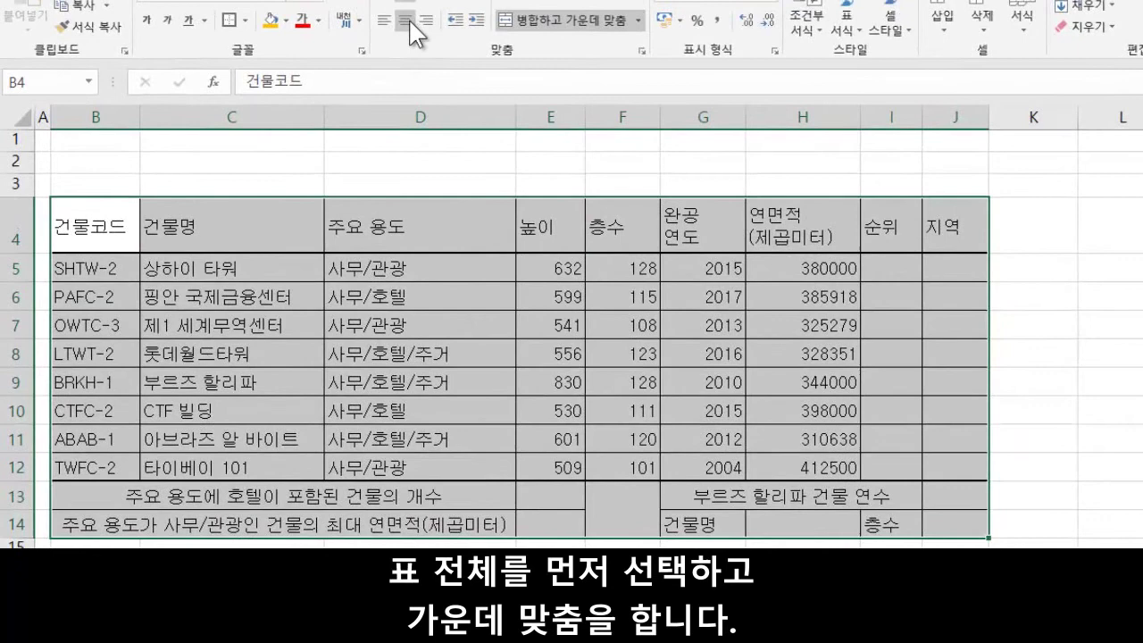
left_click(407, 22)
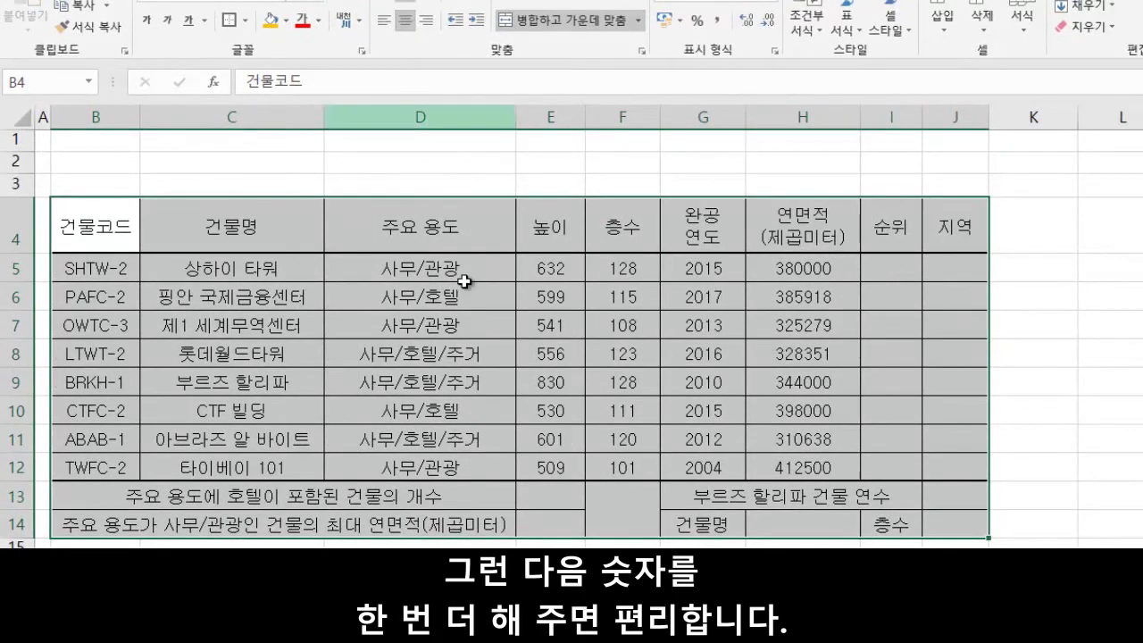
left_click(604, 266)
left_click_drag(560, 267, 804, 457)
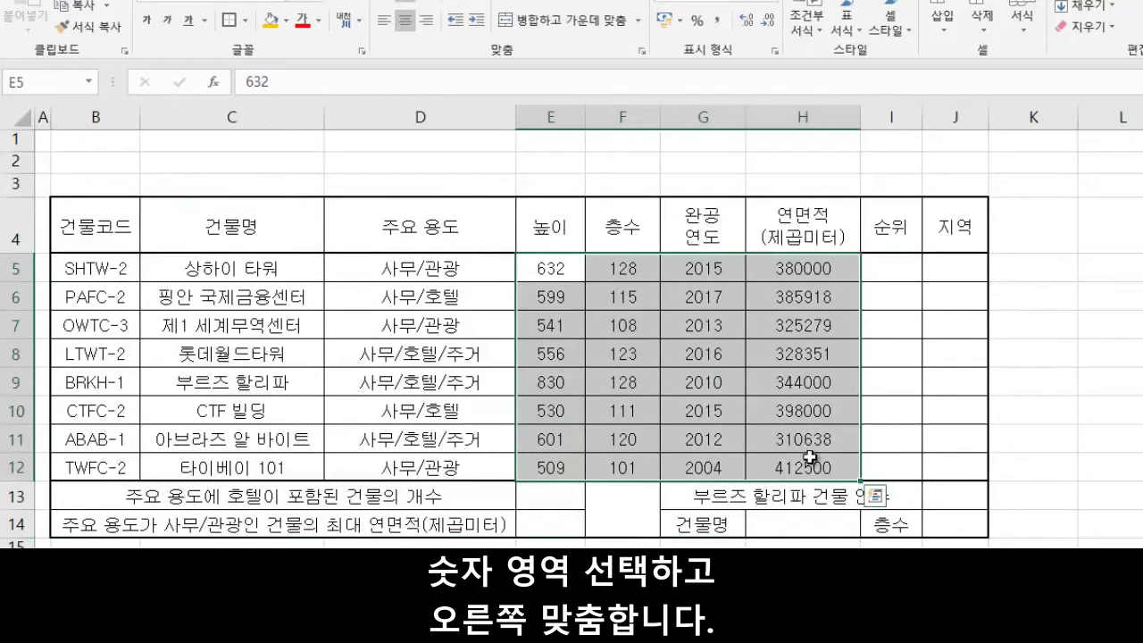
left_click(428, 18)
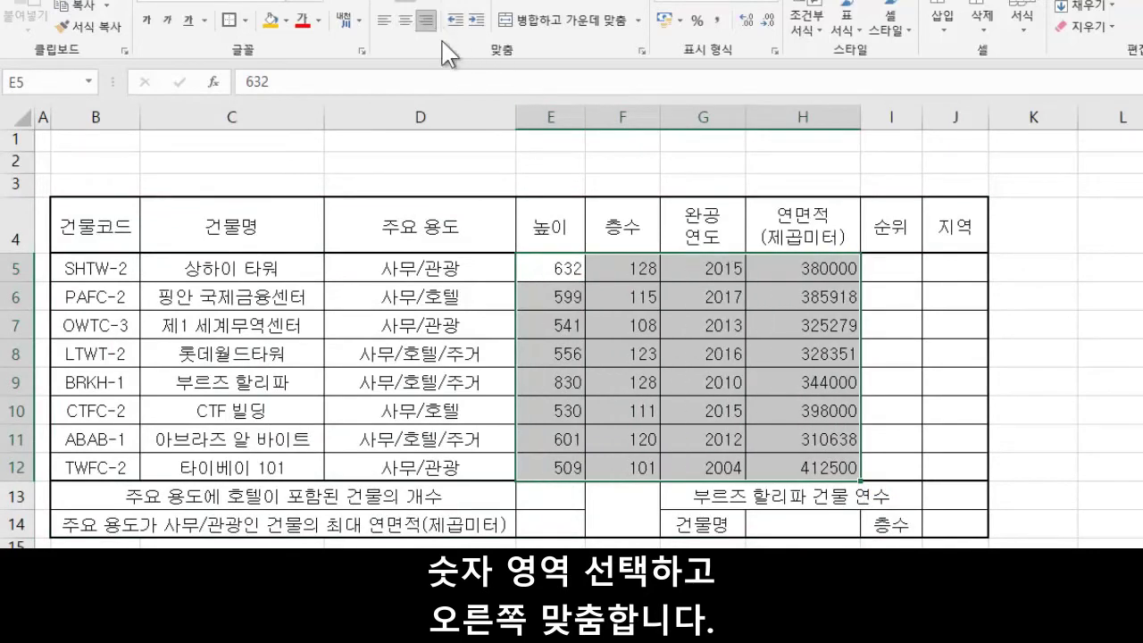
Apply the Number (숫자) format with 0 decimal places to the floor counts and completion years in F5:G12.
left_click(562, 268)
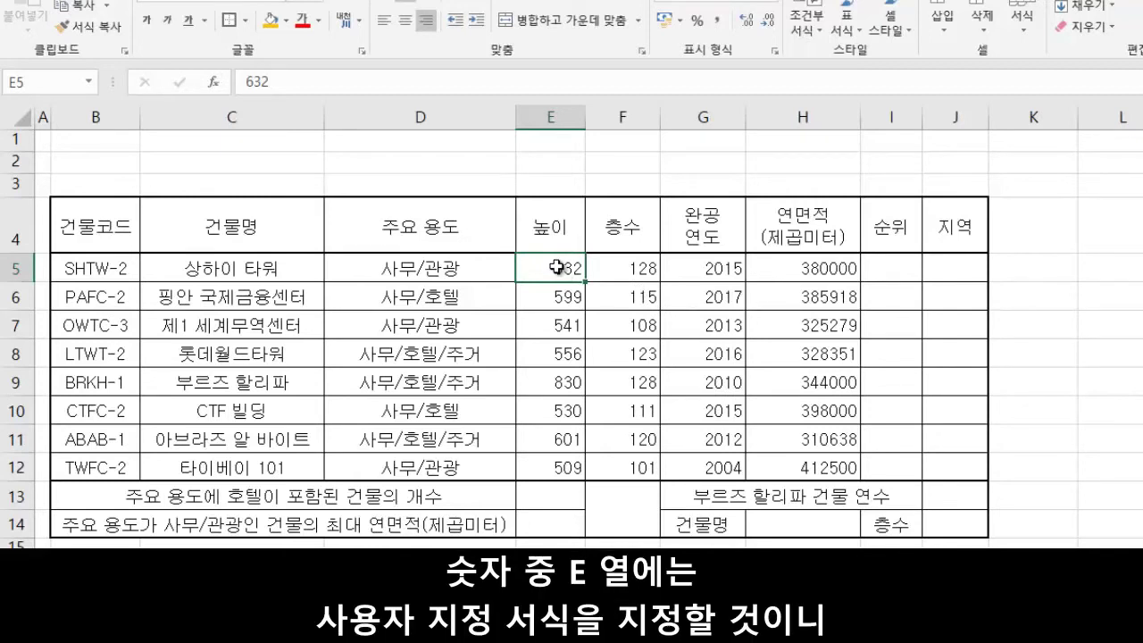
left_click_drag(556, 265, 560, 451)
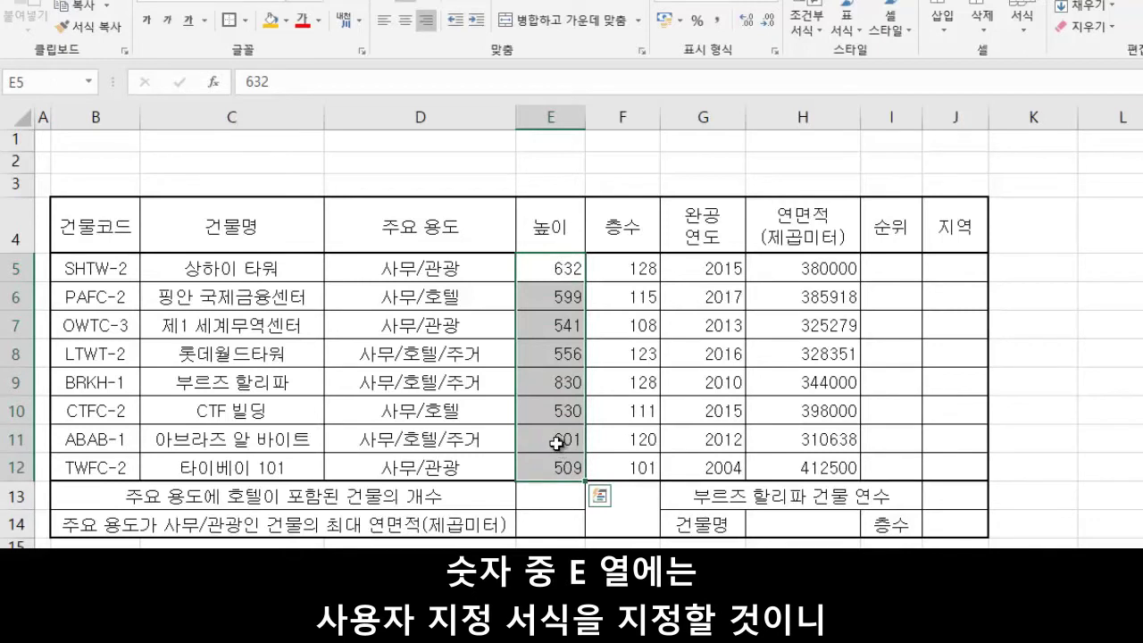
left_click_drag(625, 267, 734, 456)
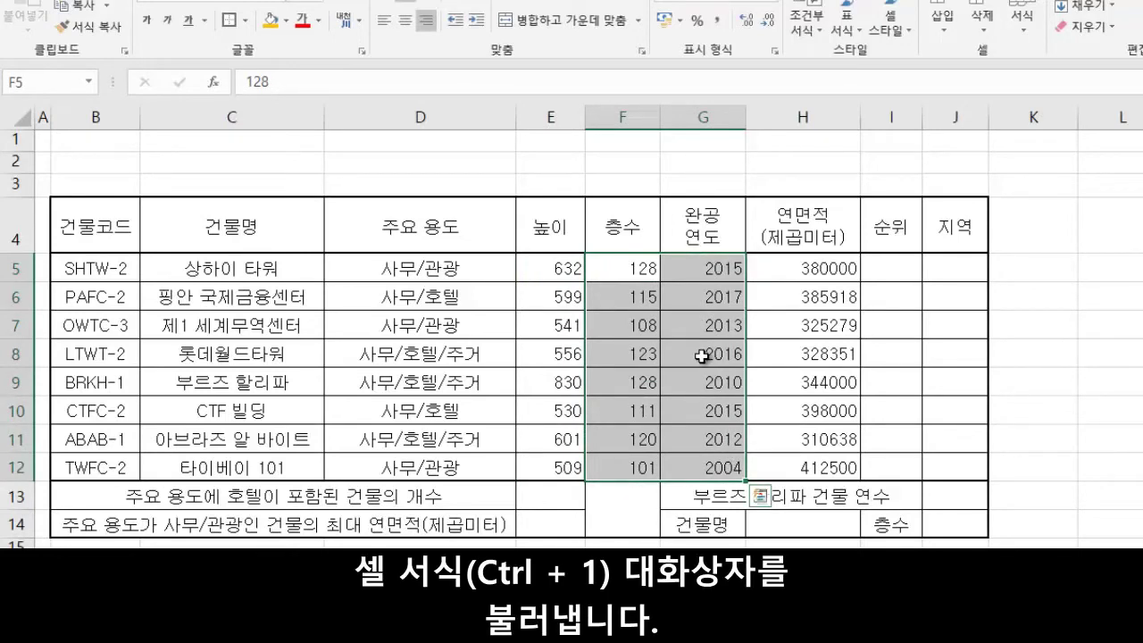
key("ctrl+1")
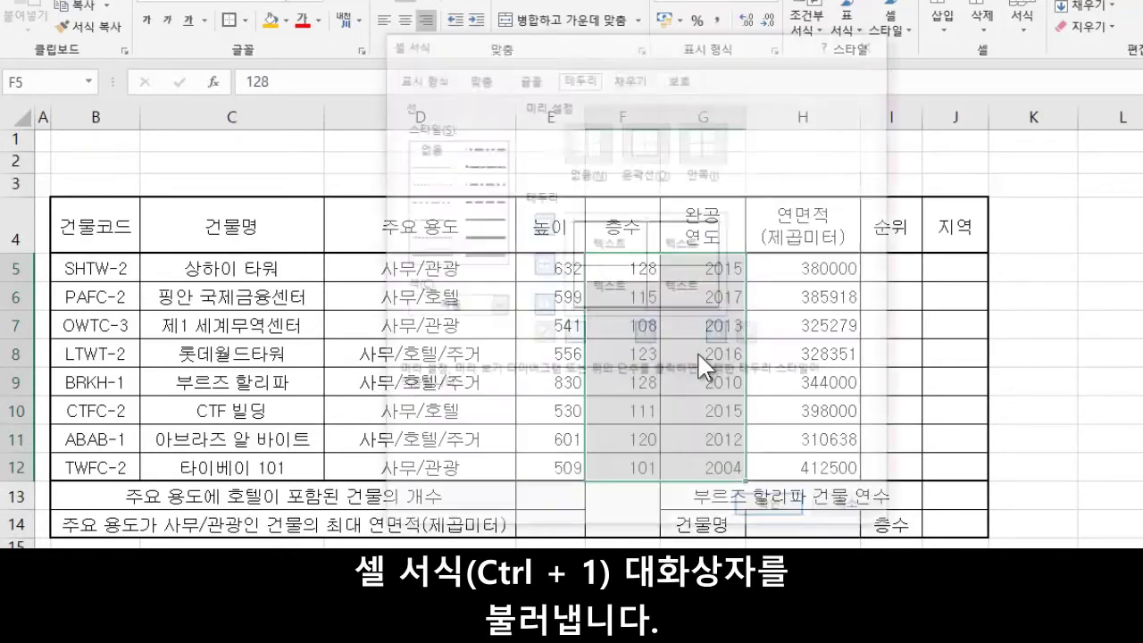
left_click(438, 80)
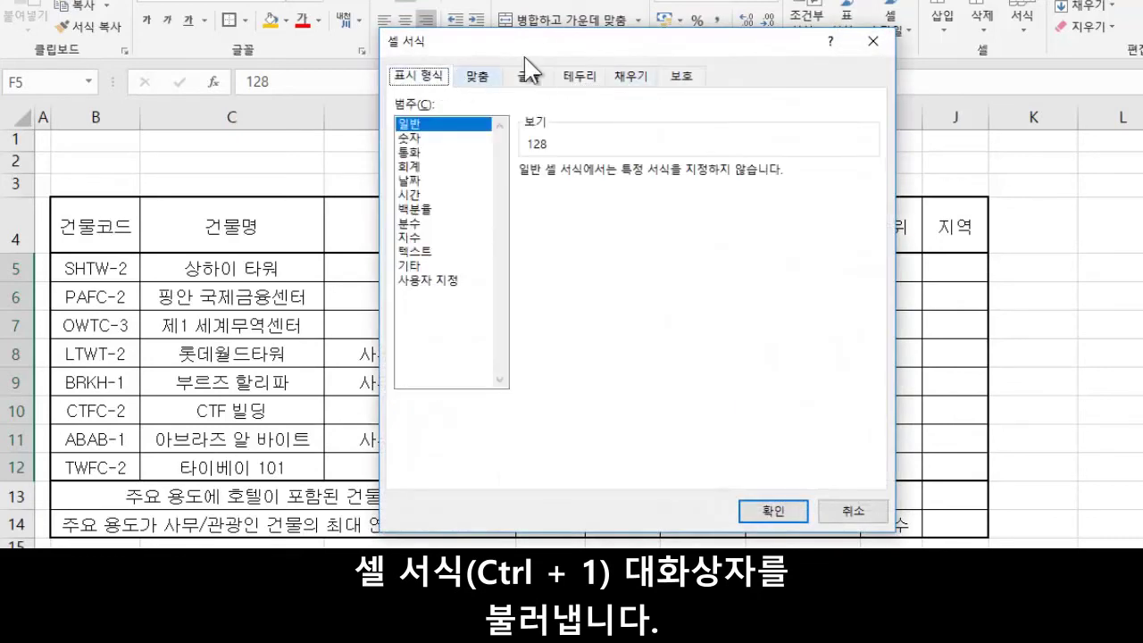
left_click_drag(586, 43, 490, 44)
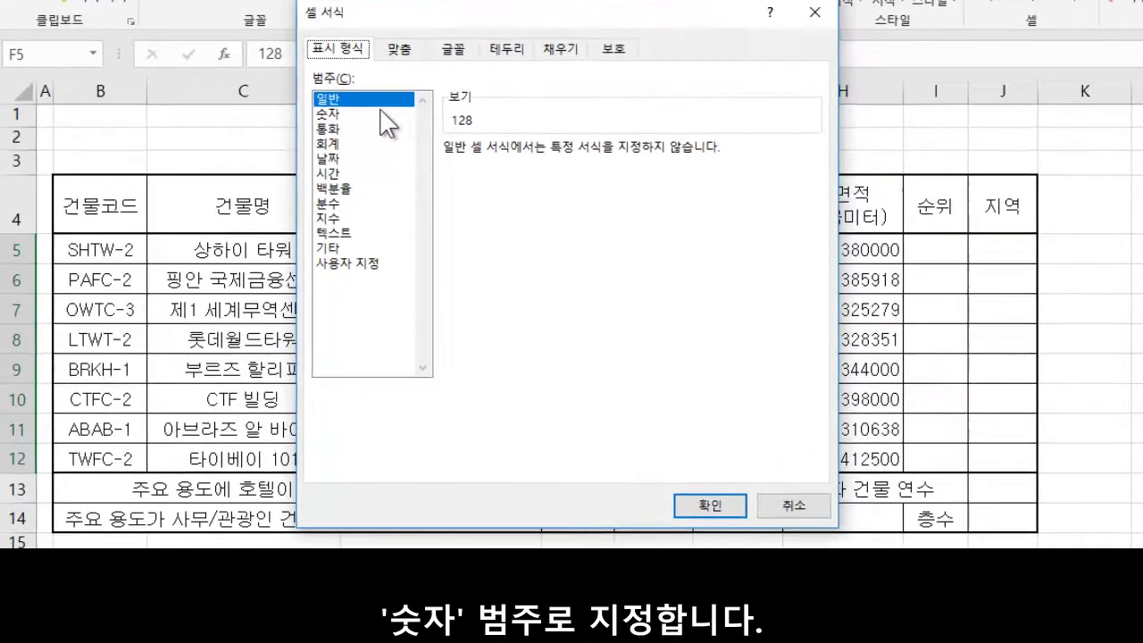
left_click(367, 140)
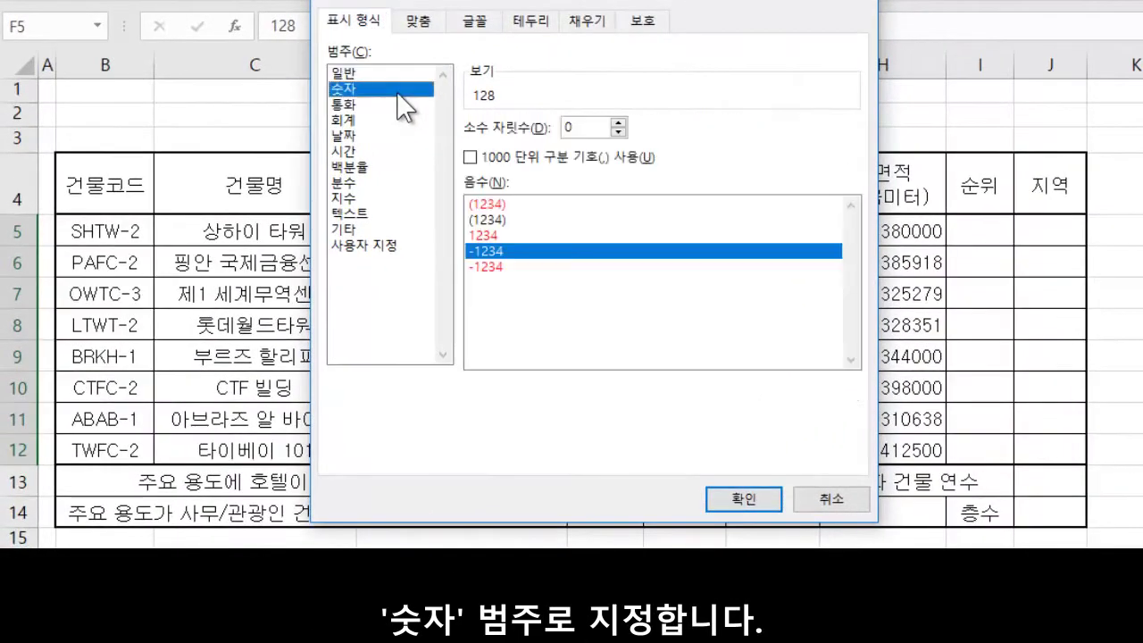
left_click(743, 500)
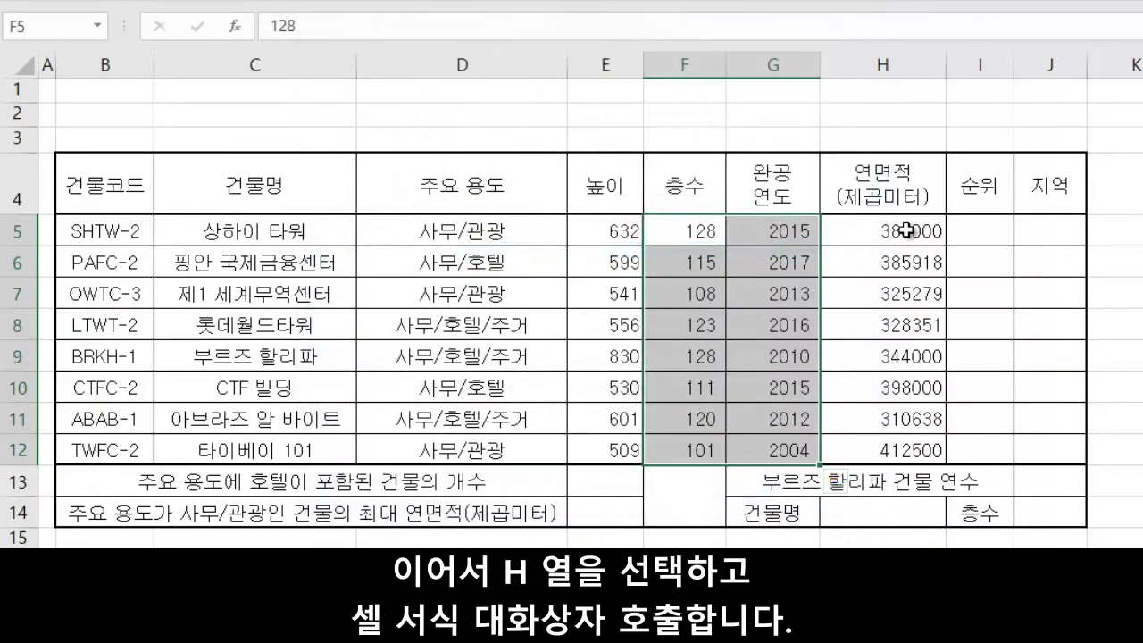
Format the floor areas in H5:H12 as Number (숫자) with the 1000 separator (1000 단위 구분 기호).
left_click_drag(913, 231, 919, 452)
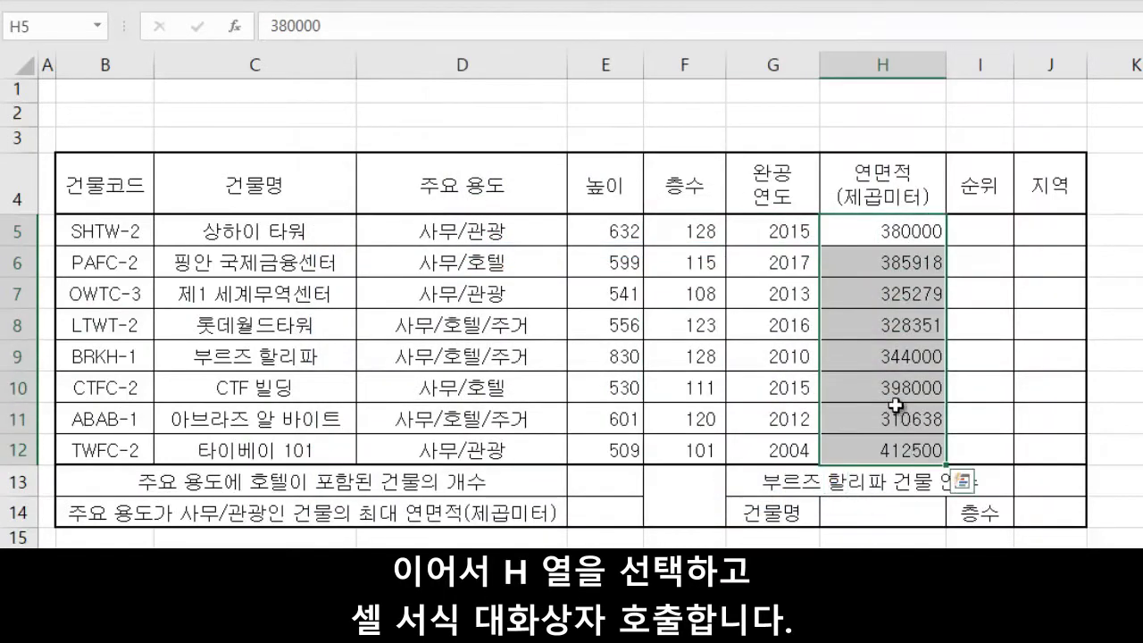
key("ctrl+1")
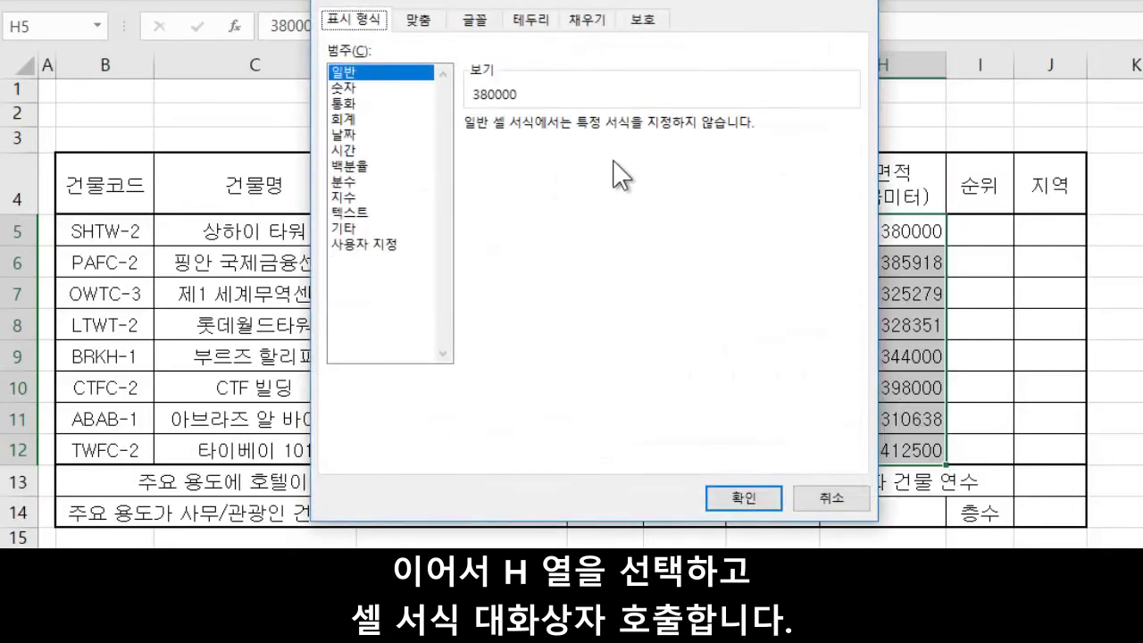
left_click(385, 89)
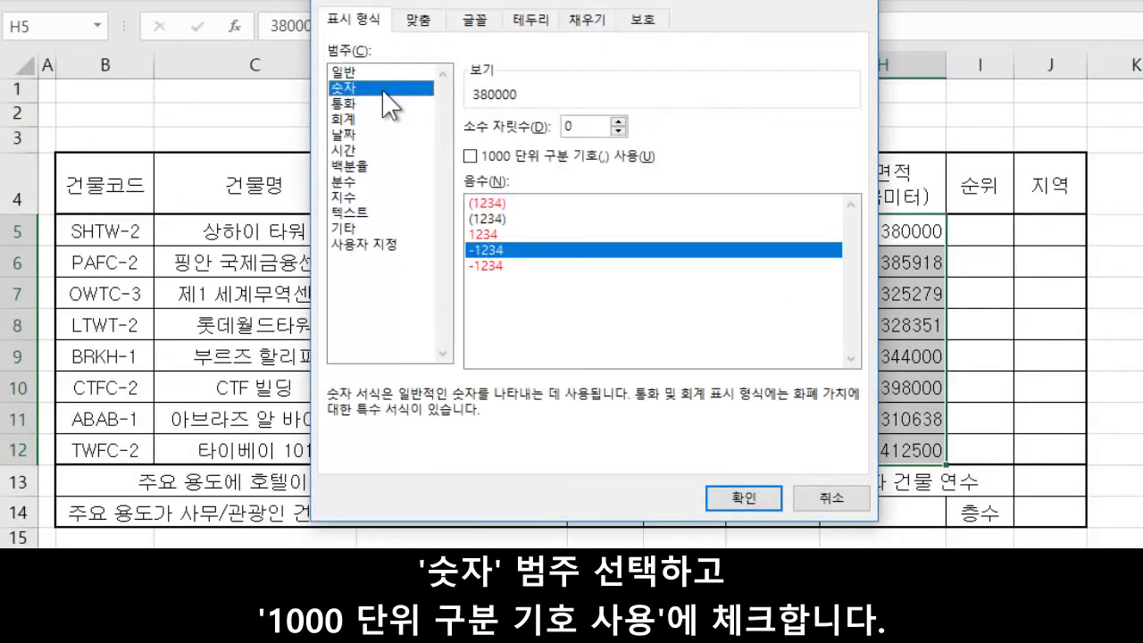
left_click(535, 158)
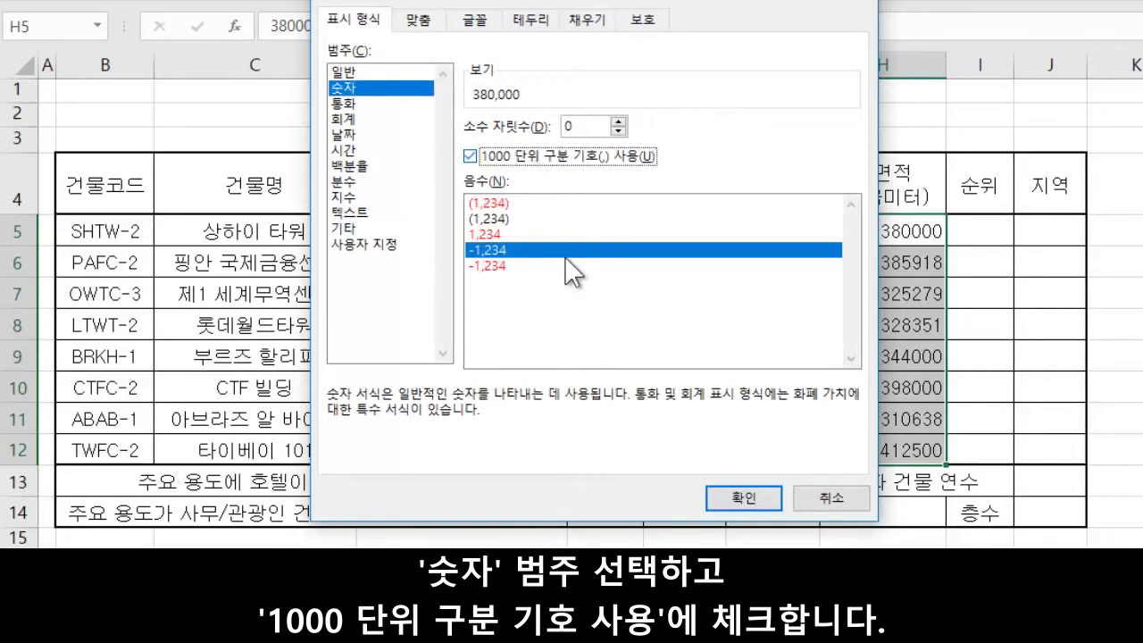
left_click(752, 498)
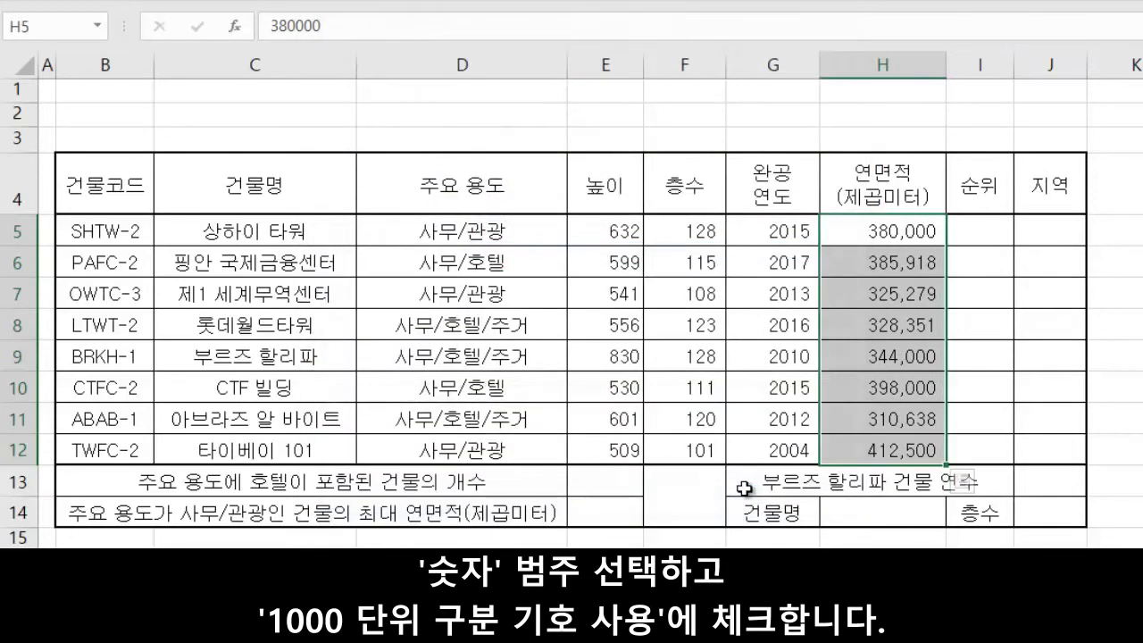
left_click(879, 236)
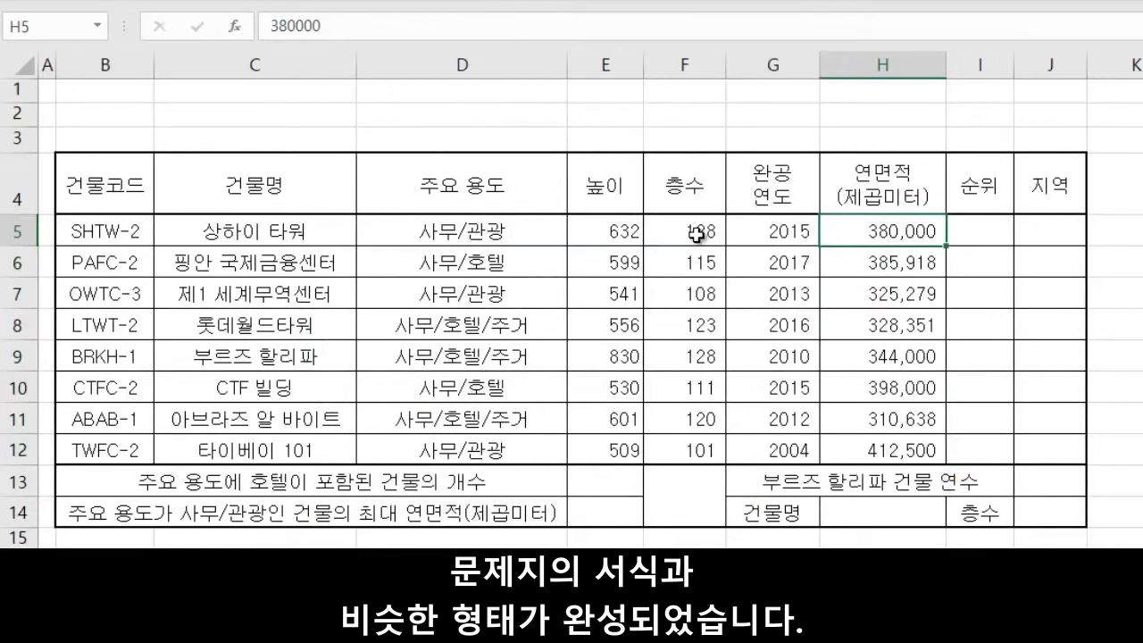
left_click_drag(693, 231, 911, 451)
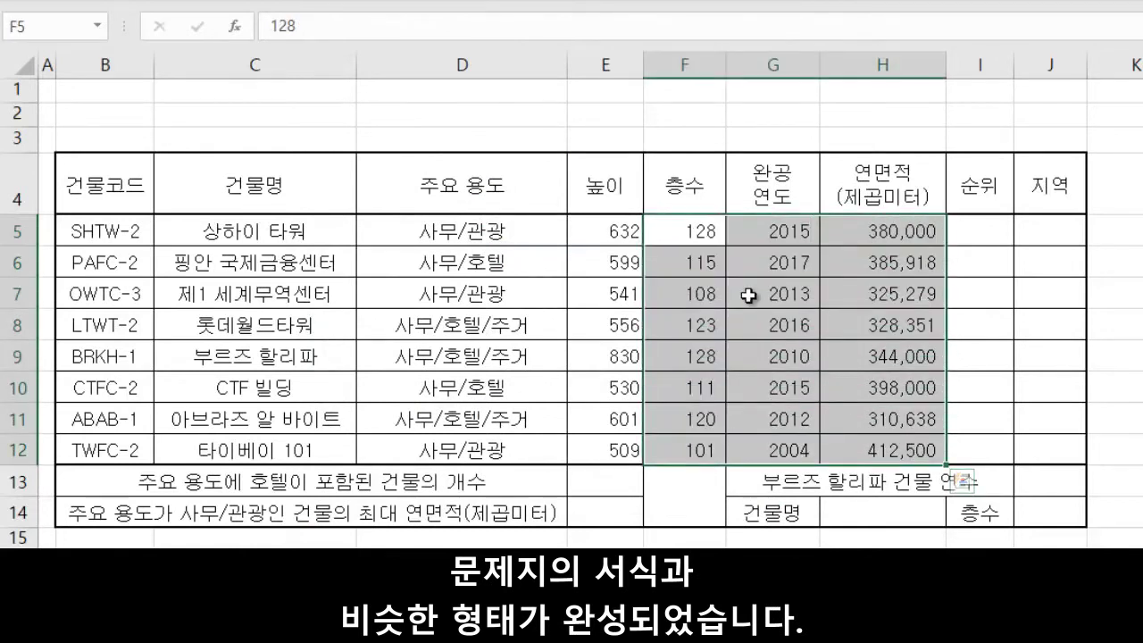
left_click(679, 232)
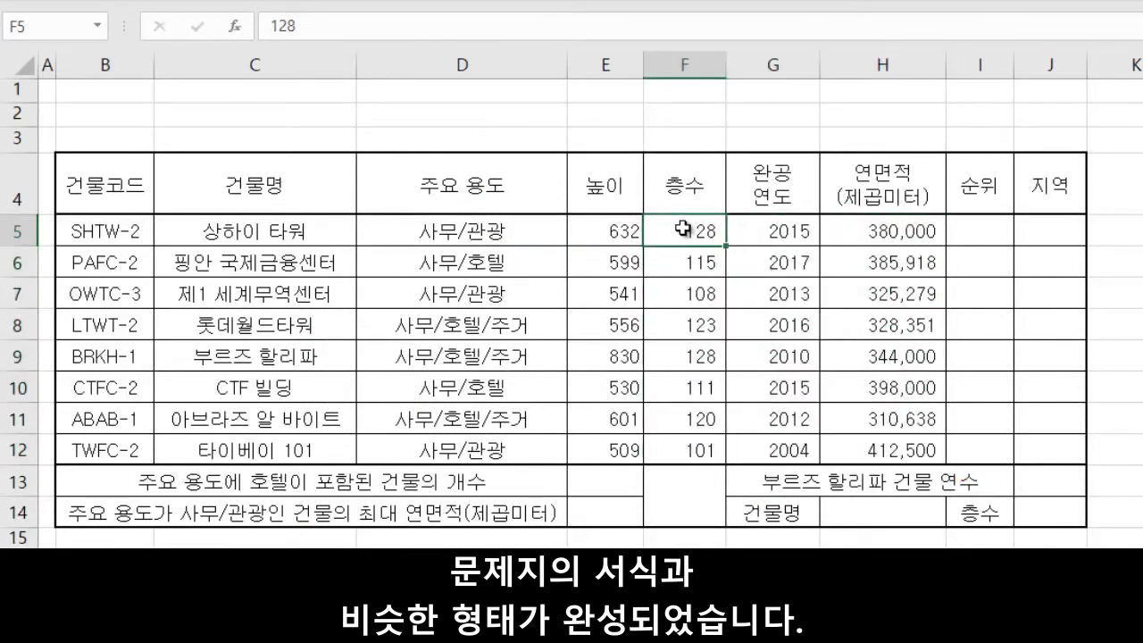
Fill the header row B4:J4 and the label cells G14 (건물명) and I14 (층수) with the standard orange (주황).
left_click_drag(121, 194, 1023, 190)
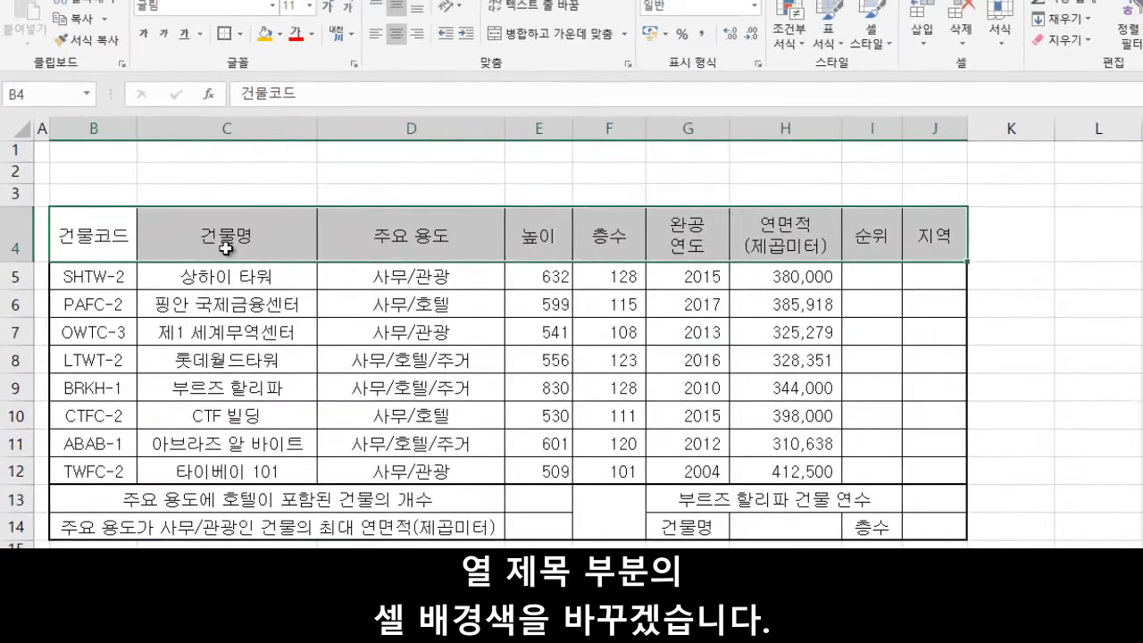
left_click(279, 34)
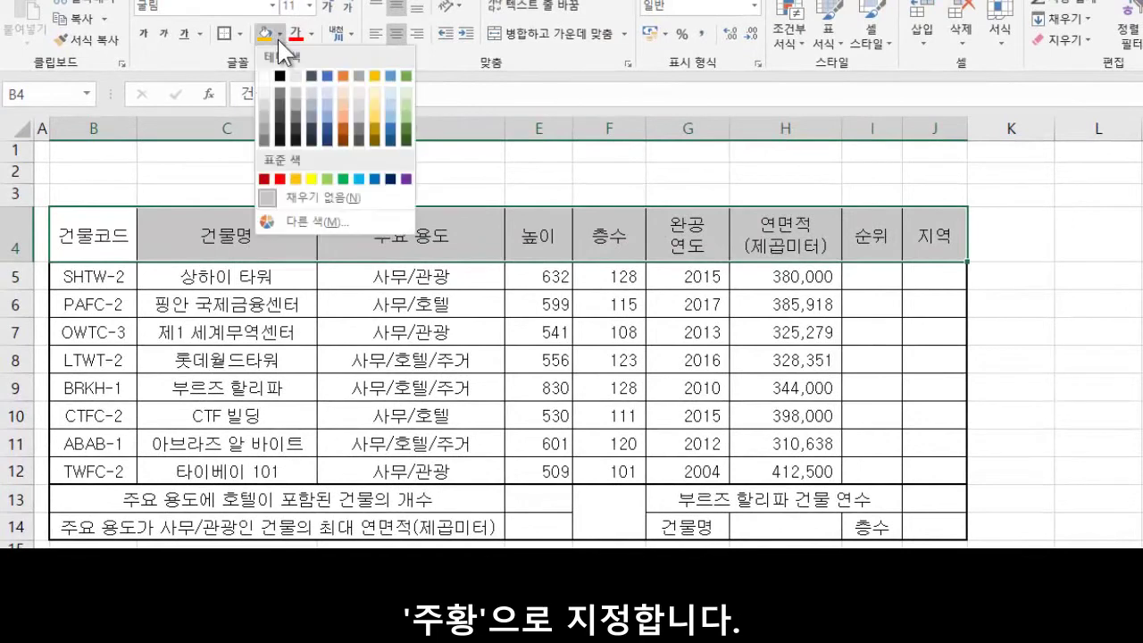
left_click(297, 182)
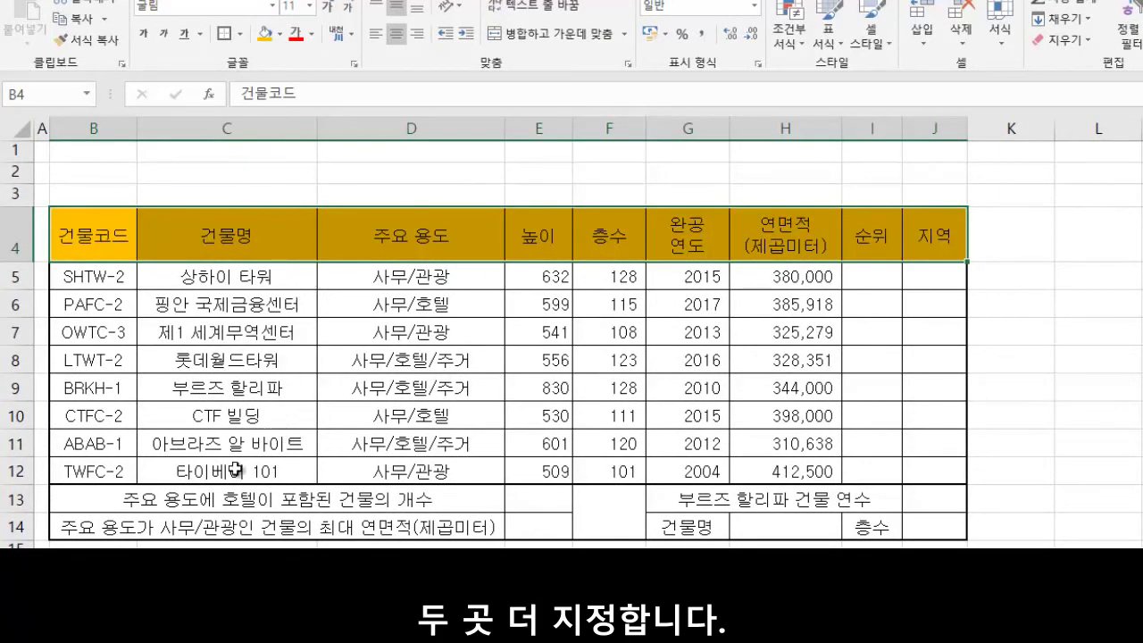
left_click(674, 529)
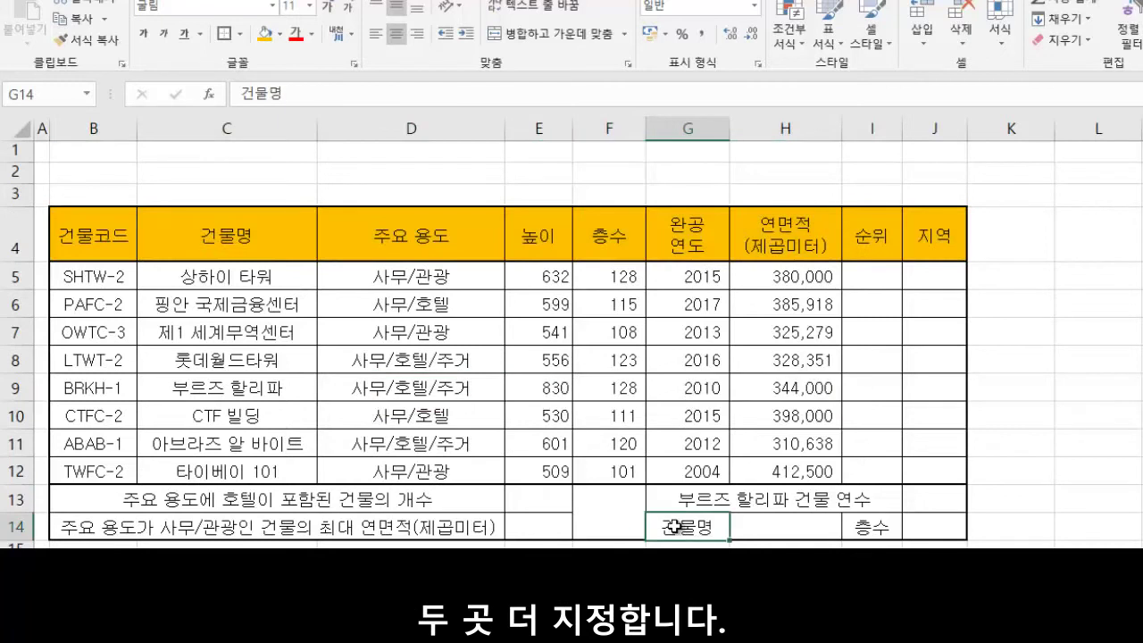
left_click(879, 528, "ctrl")
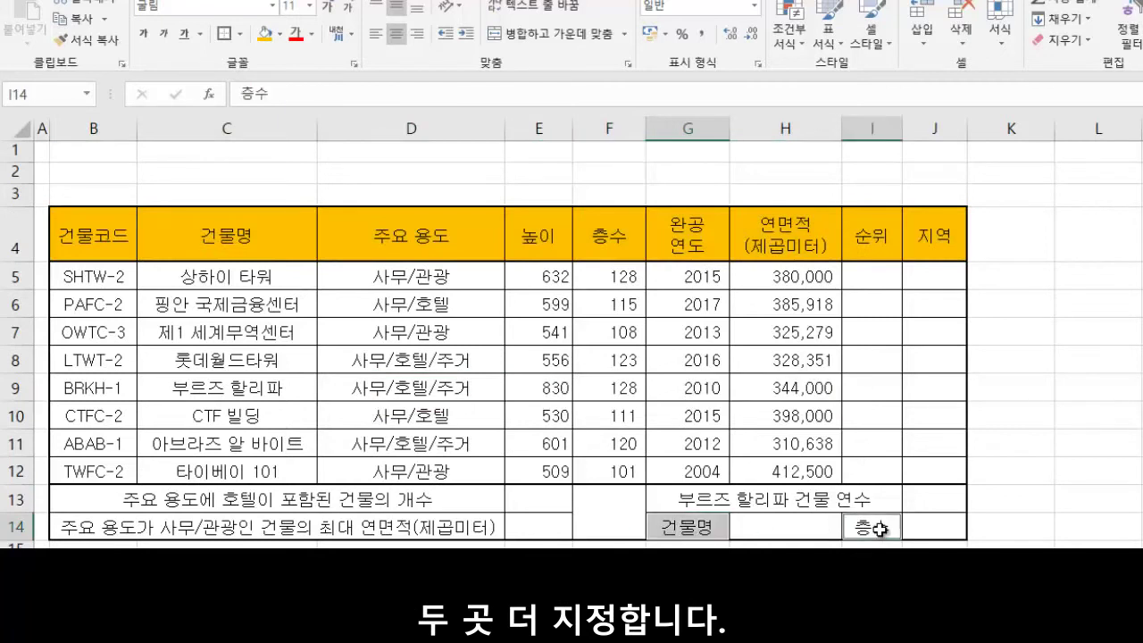
left_click(265, 35)
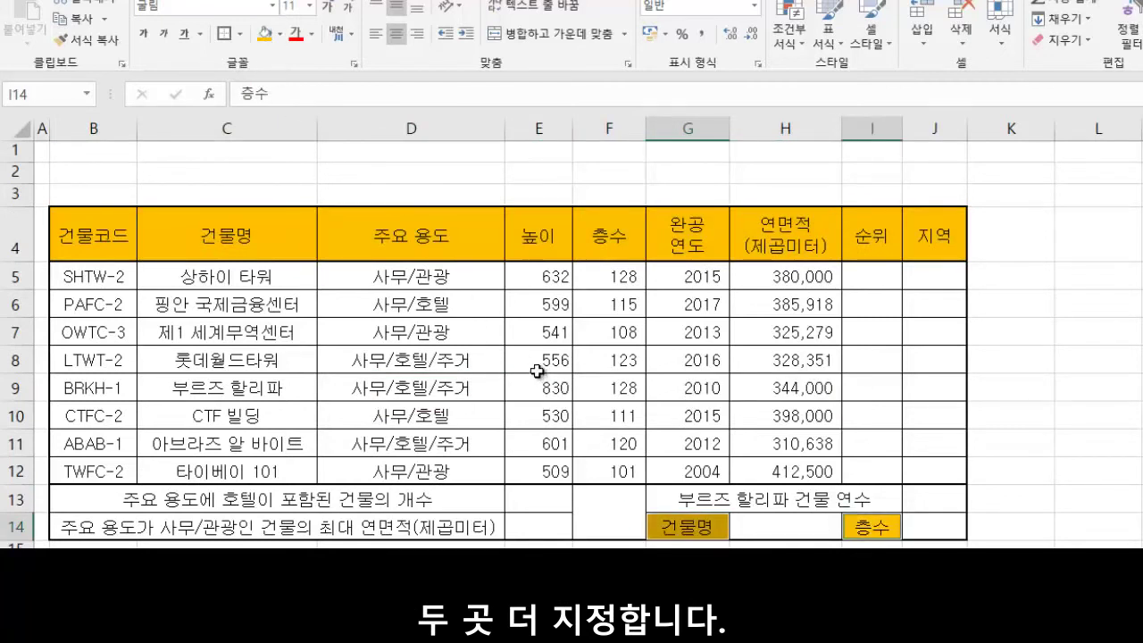
left_click(890, 528)
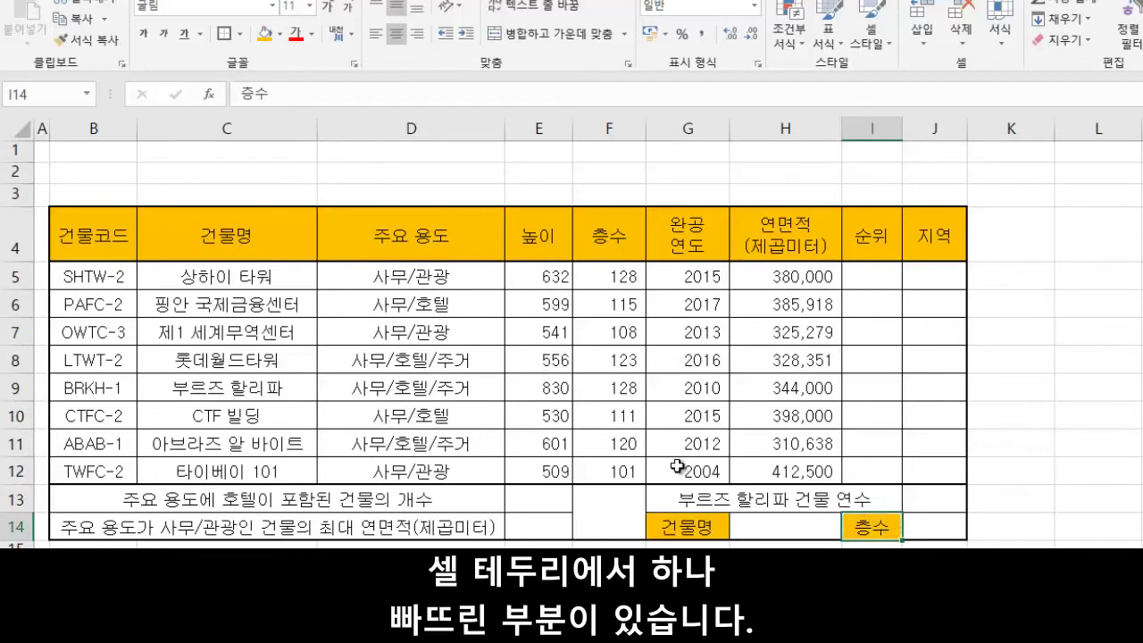
Add both diagonal borders in a thin solid line to the merged empty cell F13:F14.
left_click(599, 531)
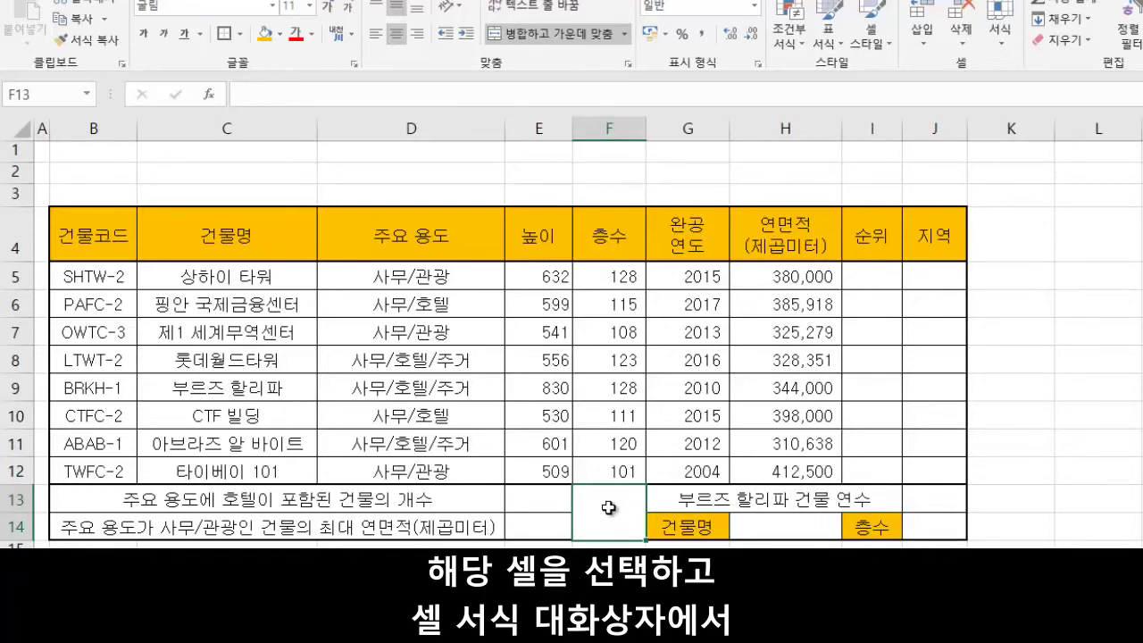
key("ctrl+1")
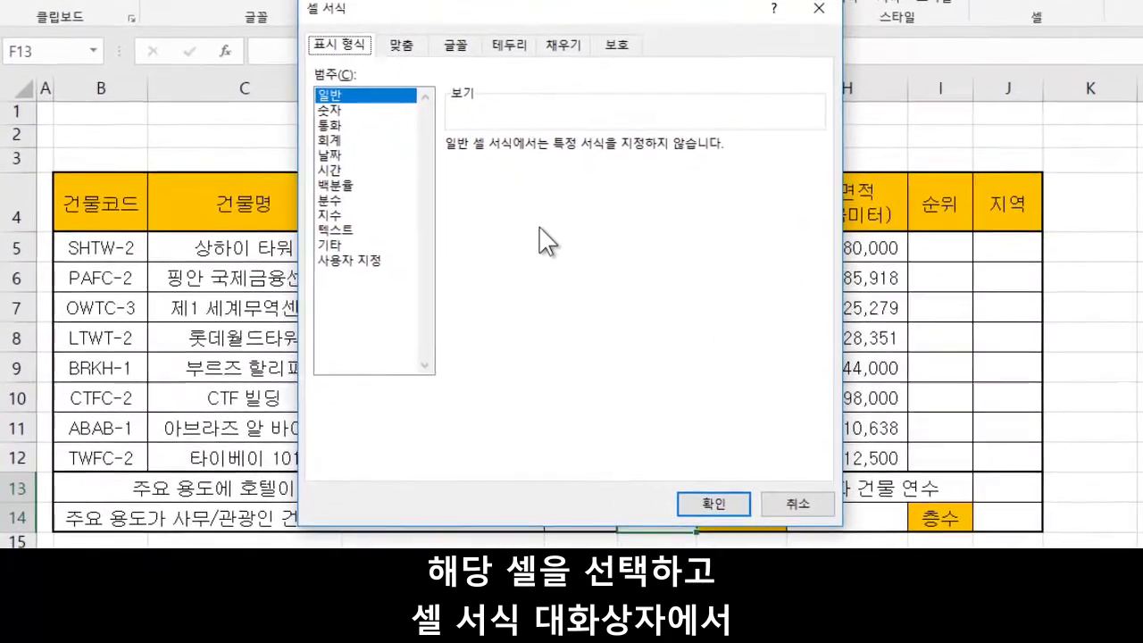
left_click(509, 45)
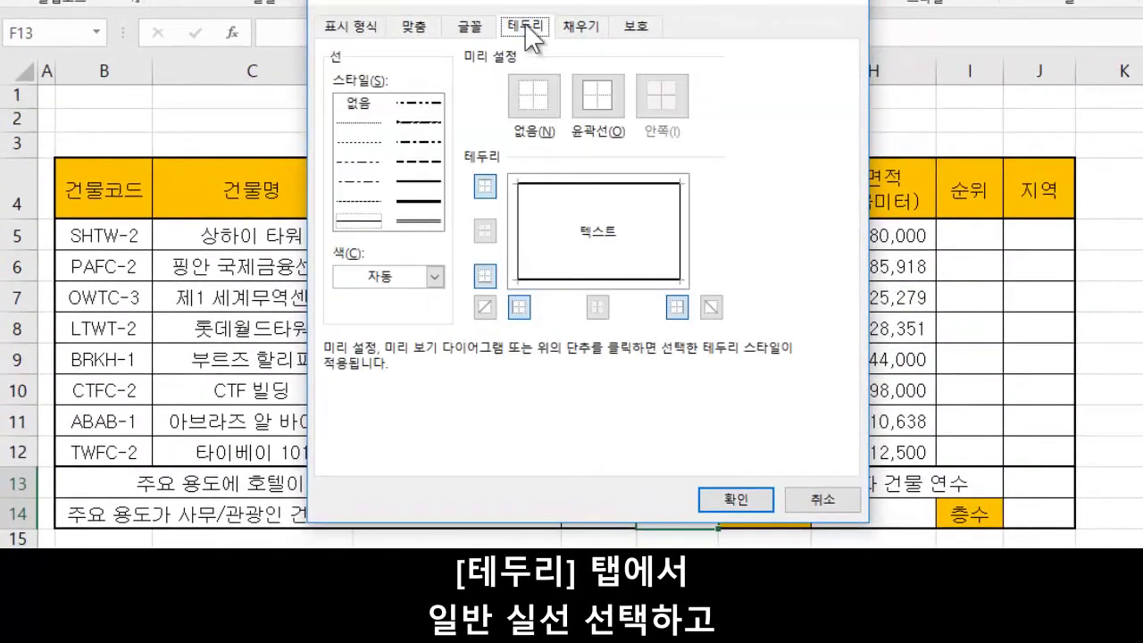
left_click(359, 220)
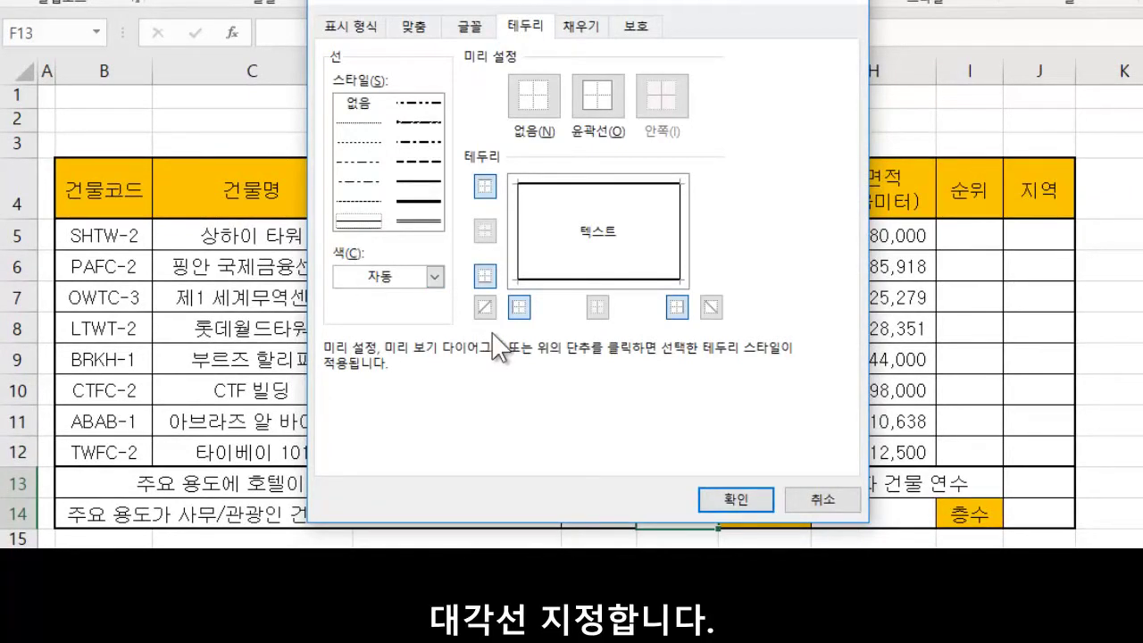
left_click(485, 307)
left_click(710, 307)
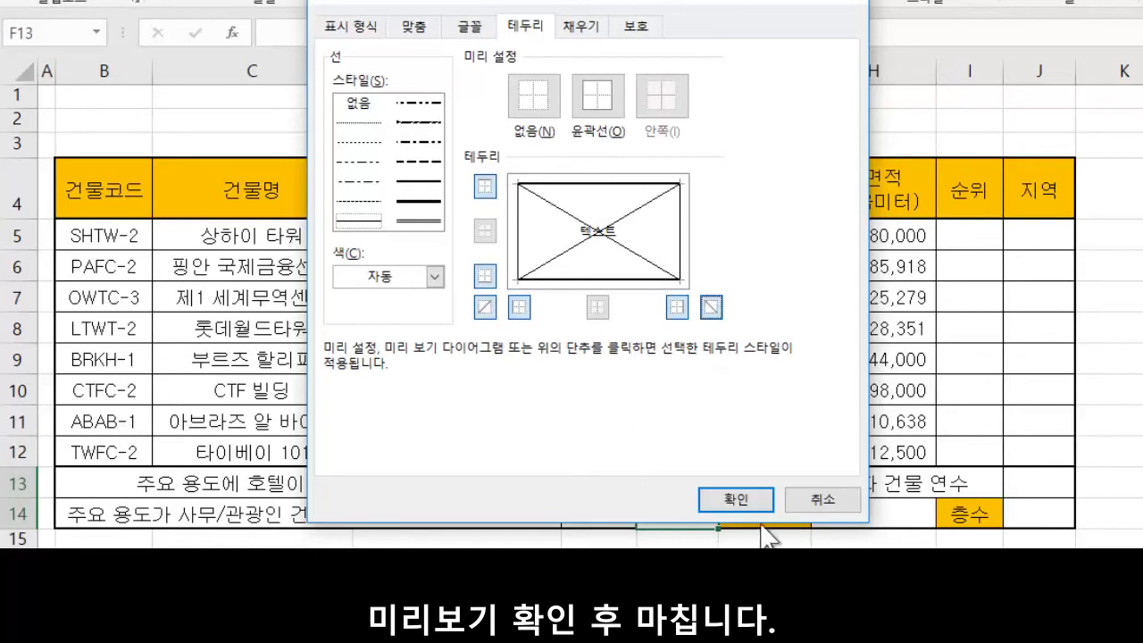
left_click(738, 498)
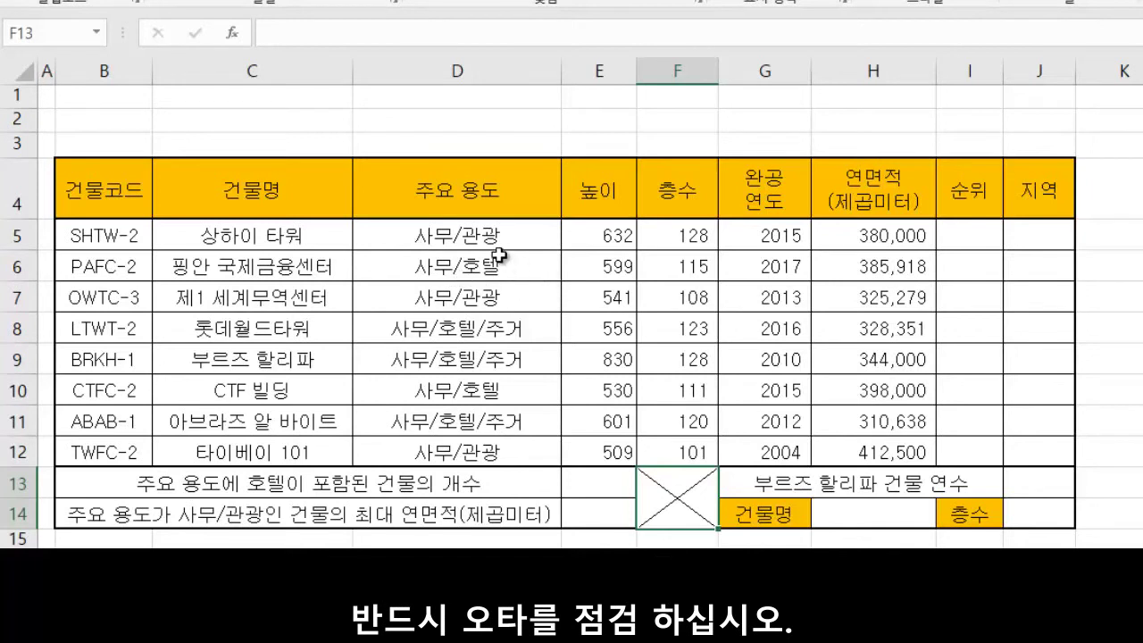
left_click_drag(602, 229, 885, 455)
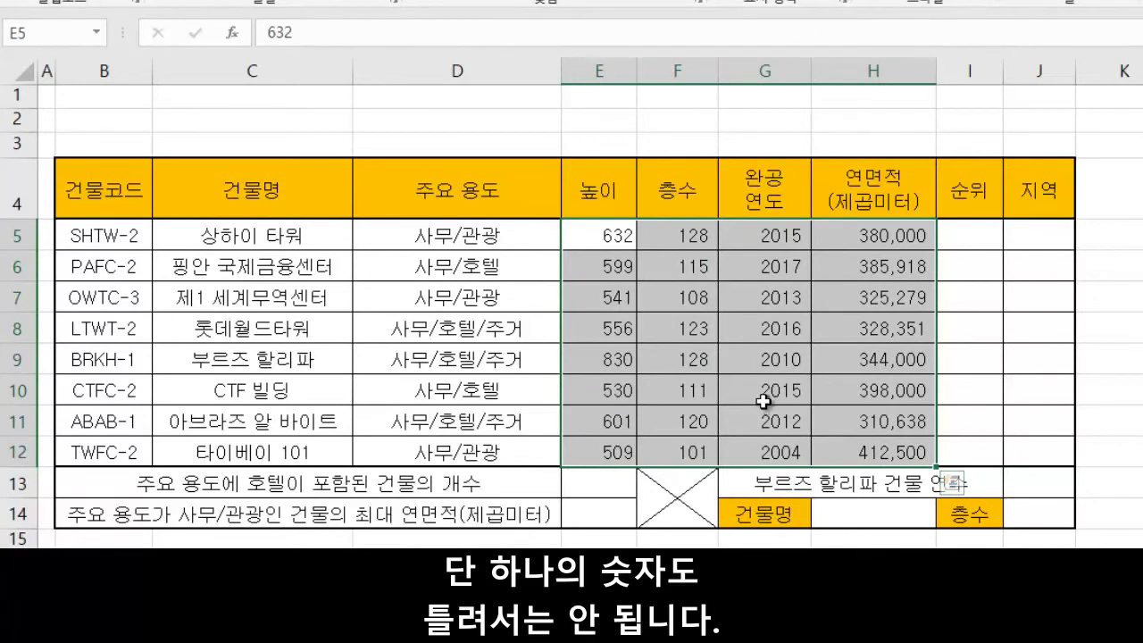
left_click(598, 238)
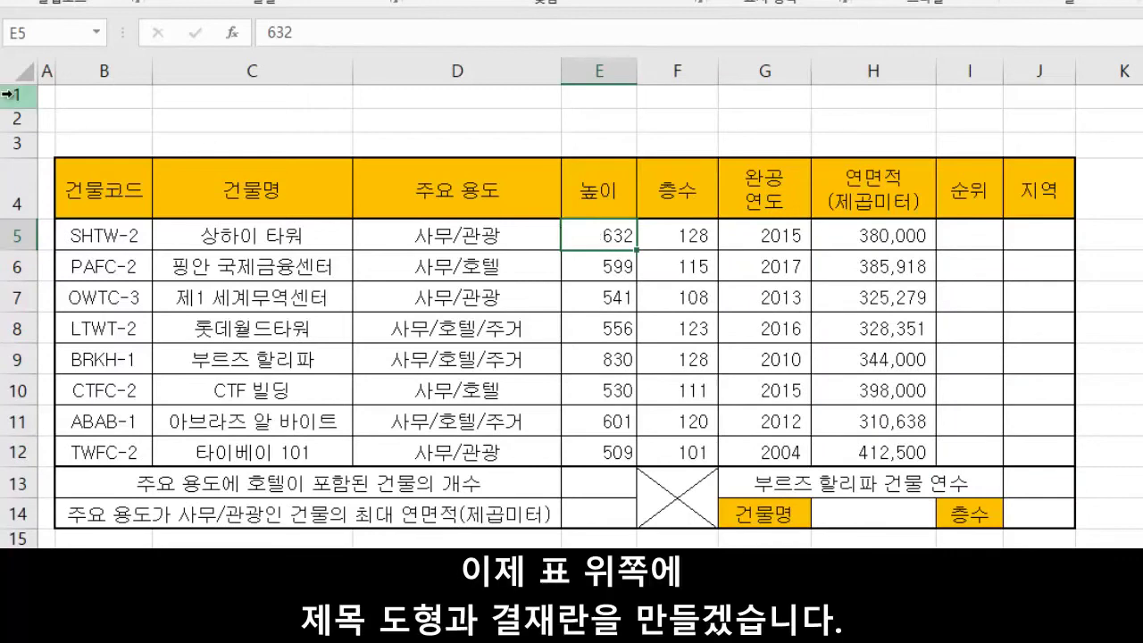
Increase the heights of the empty rows 1 to 3 above the table.
left_click_drag(12, 94, 16, 169)
left_click(104, 115)
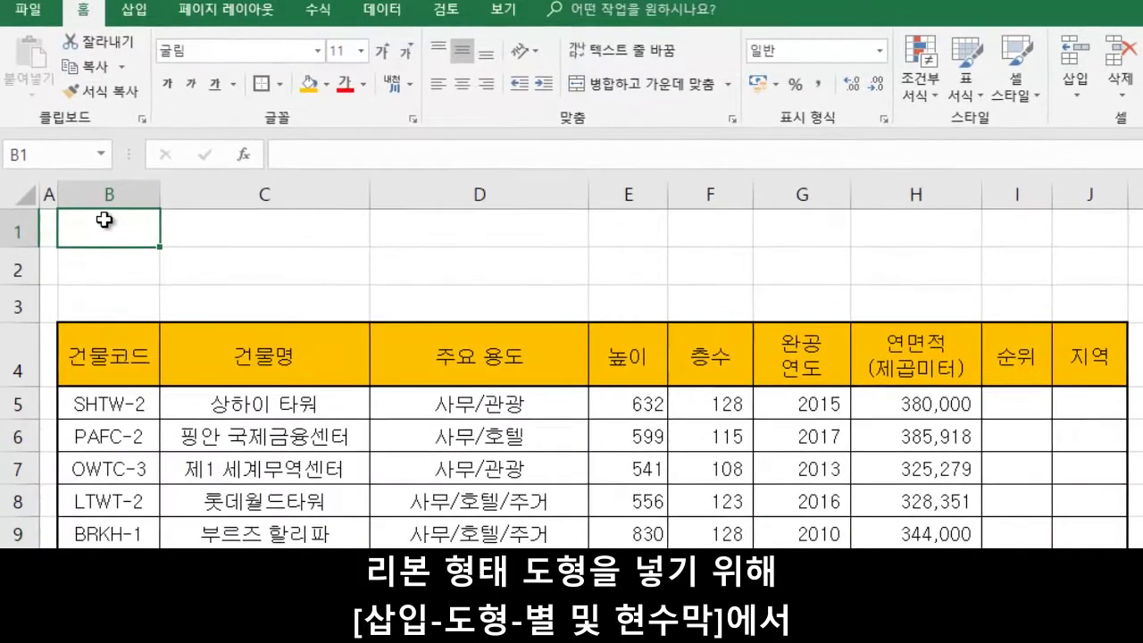
Insert an upward ribbon shape from the stars and banners (별 및 현수막) group above the table, spanning about B1:G3.
left_click(134, 16)
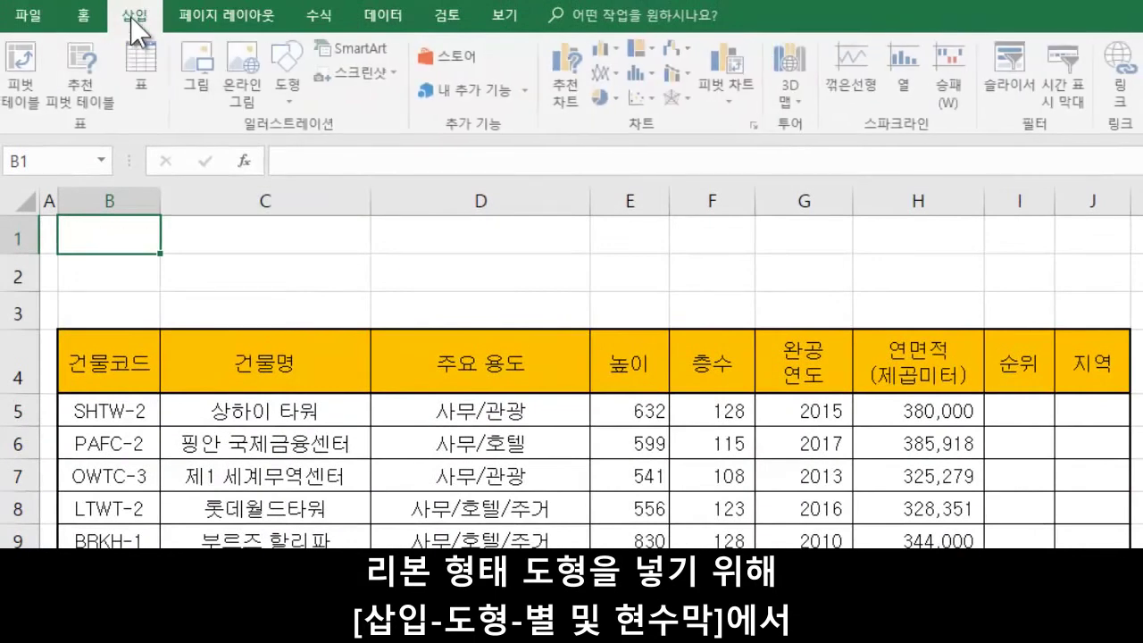
left_click(288, 100)
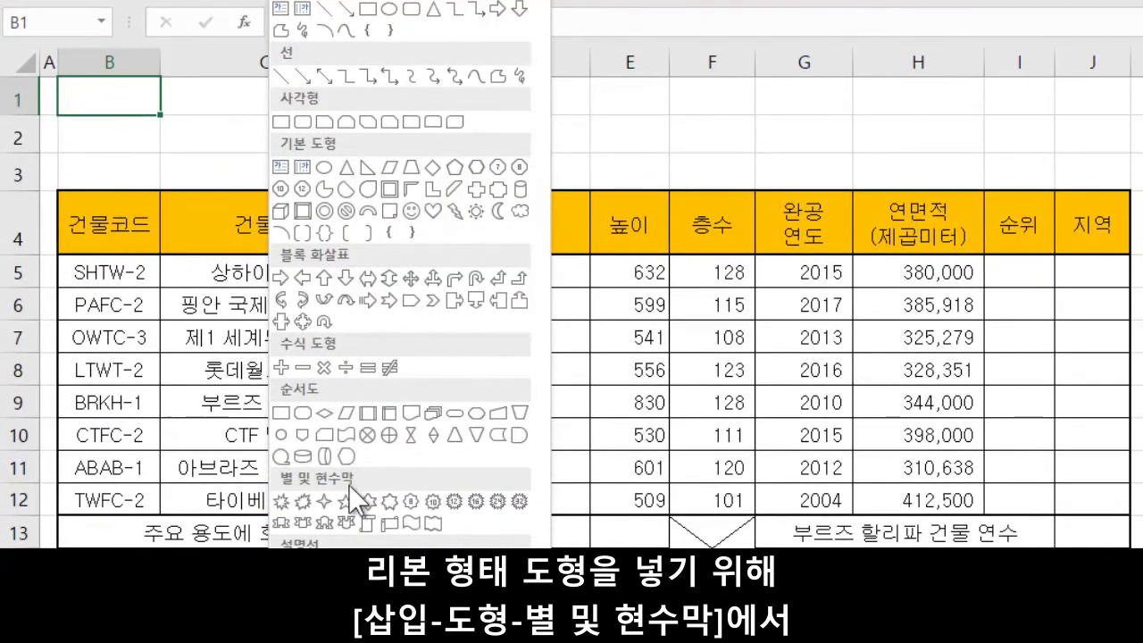
left_click(282, 522)
mouse_move(58, 88)
left_mouse_down()
mouse_move(163, 146)
mouse_move(327, 160)
mouse_move(846, 161)
left_mouse_up()
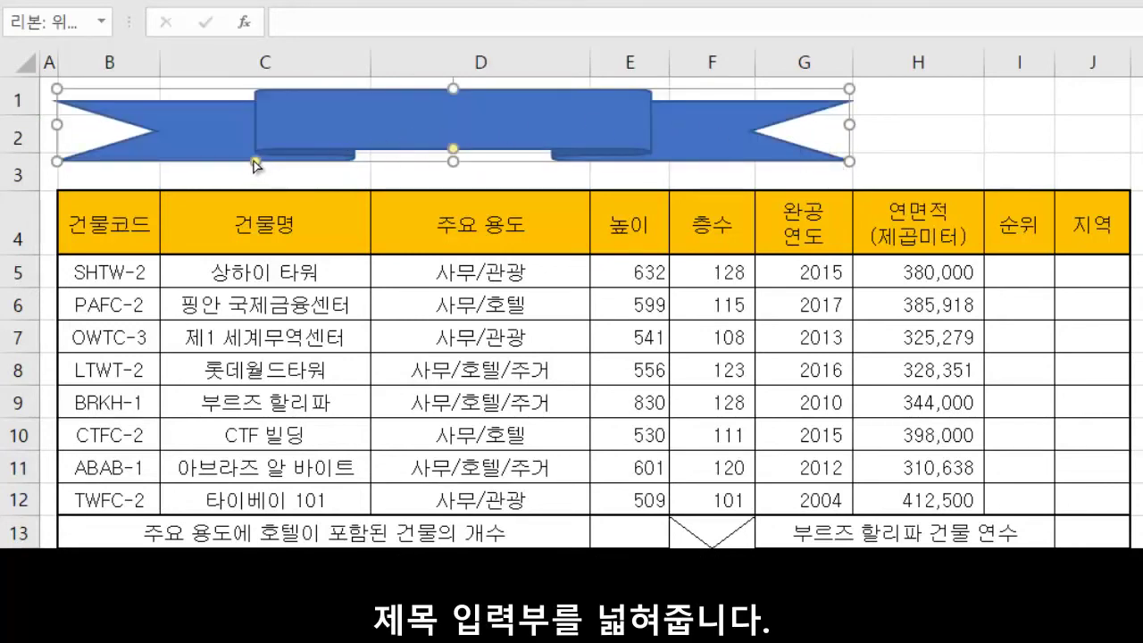
Widen the ribbon shape's central text area and enter the title 세계의 마천루 빌딩 현황 in it.
left_click_drag(250, 165, 169, 170)
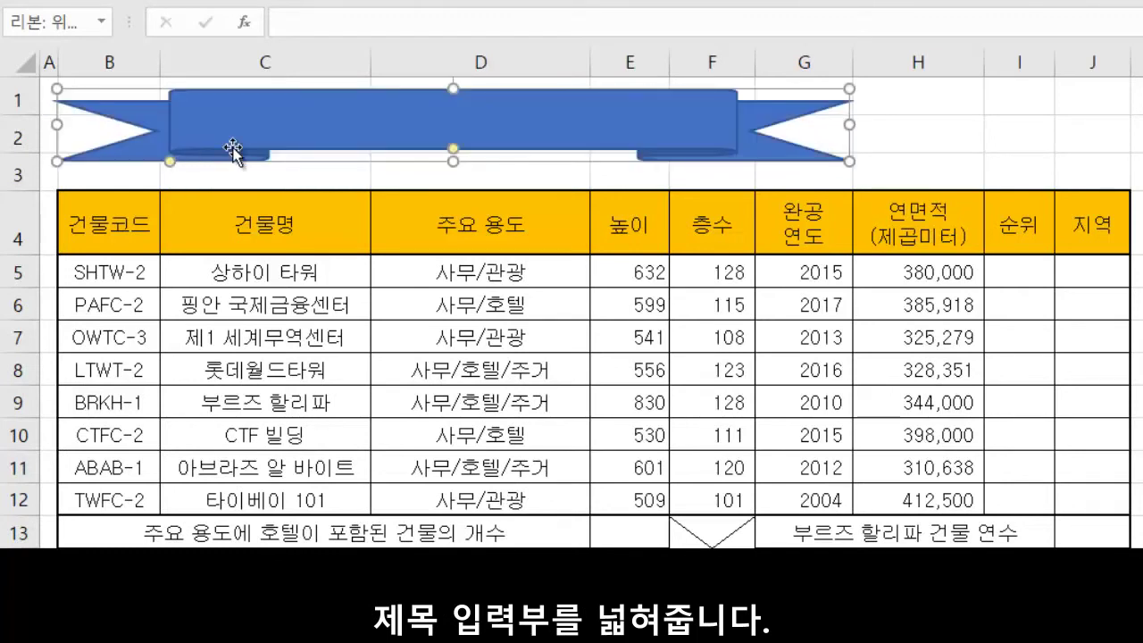
type("ㅅ")
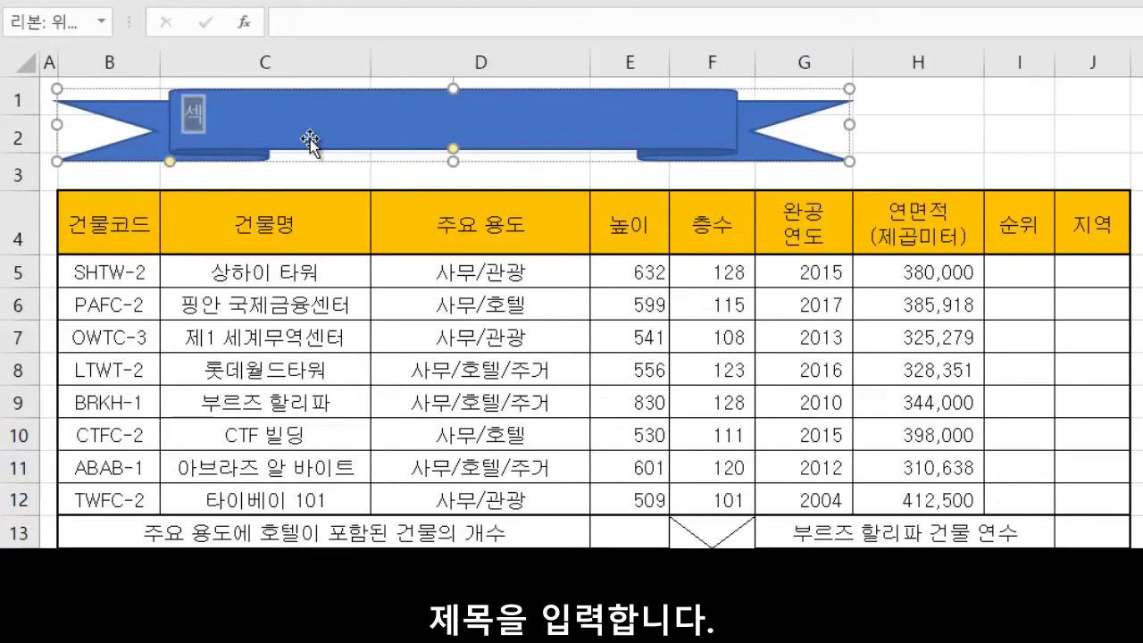
type("계의 마천루 빌딩")
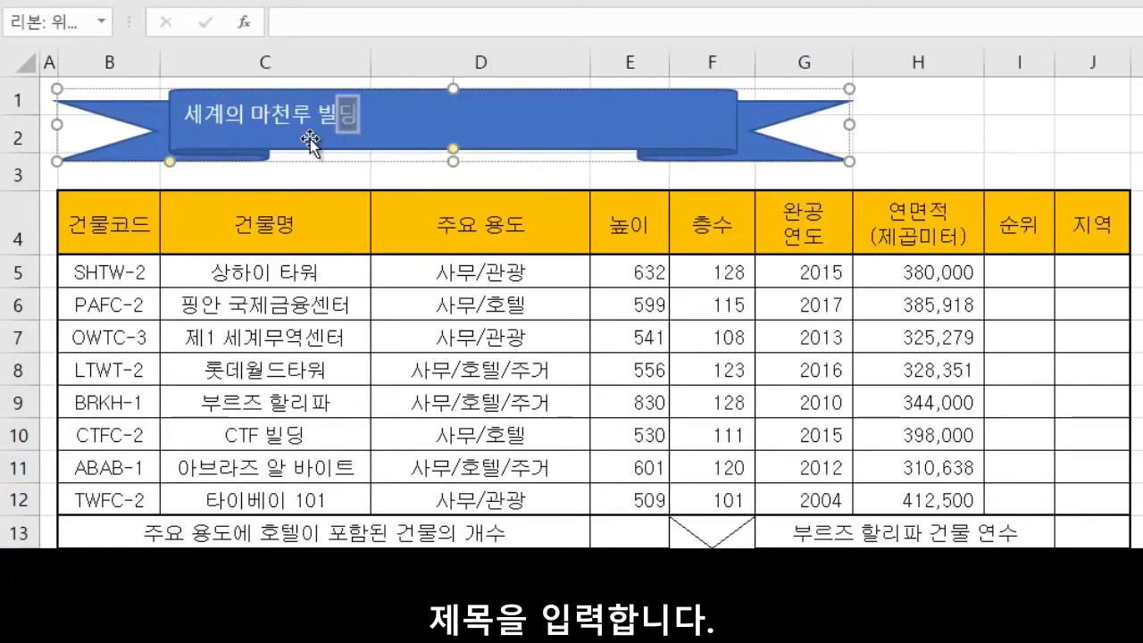
type(" 현호")
left_click(461, 127)
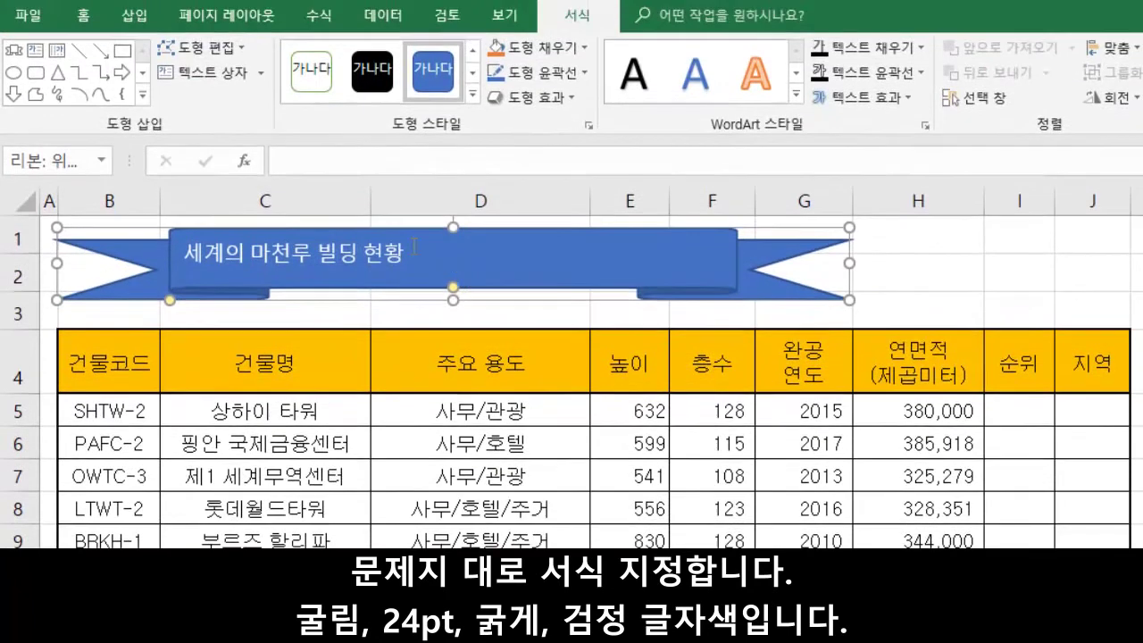
Format the ribbon's title text in 굴림, 24 pt, bold, with black font color.
left_click(83, 16)
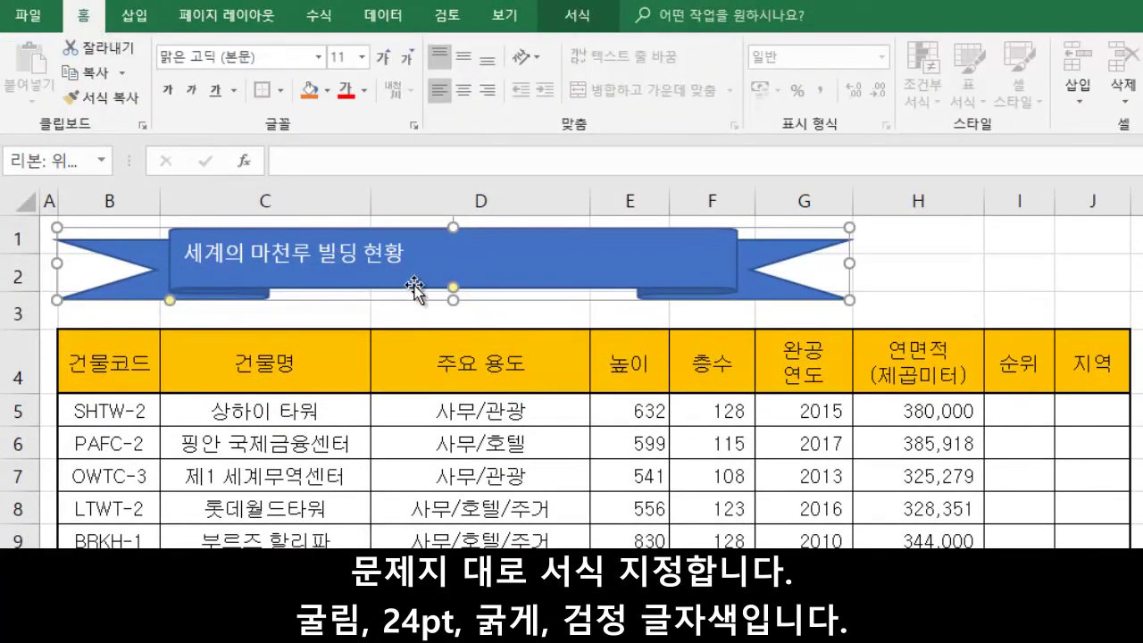
left_click(284, 62)
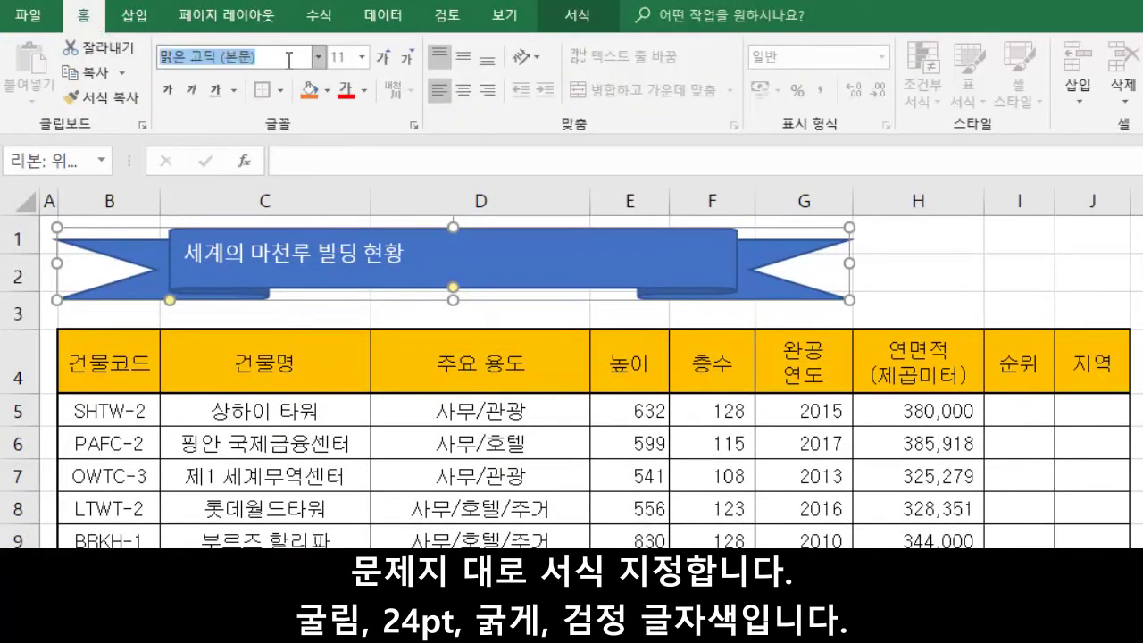
type("구")
key("Return")
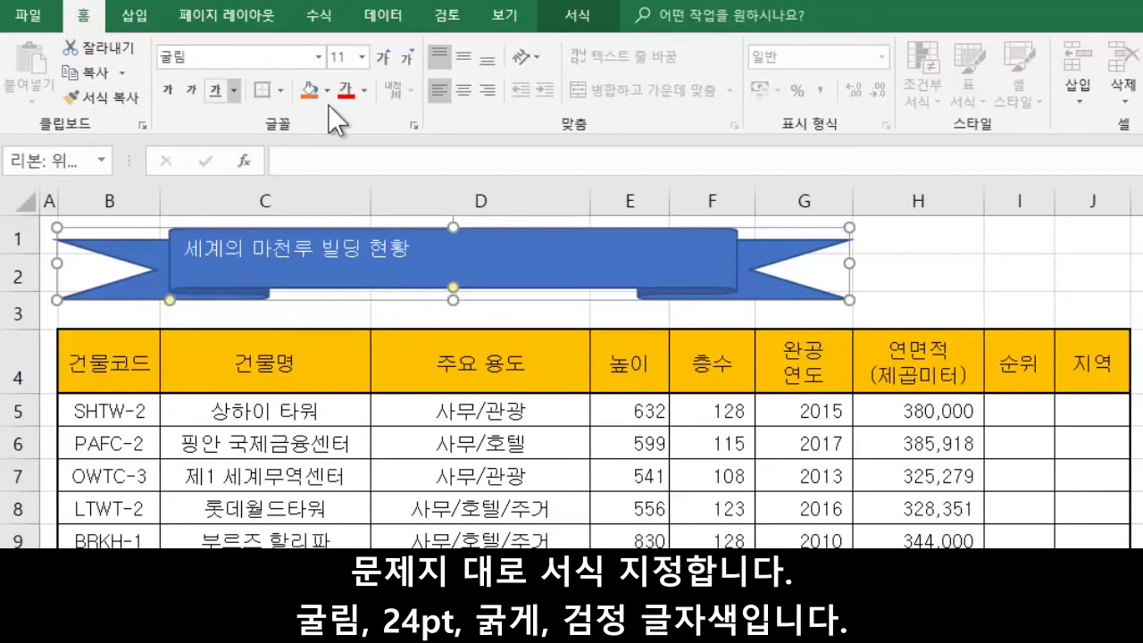
left_click(361, 57)
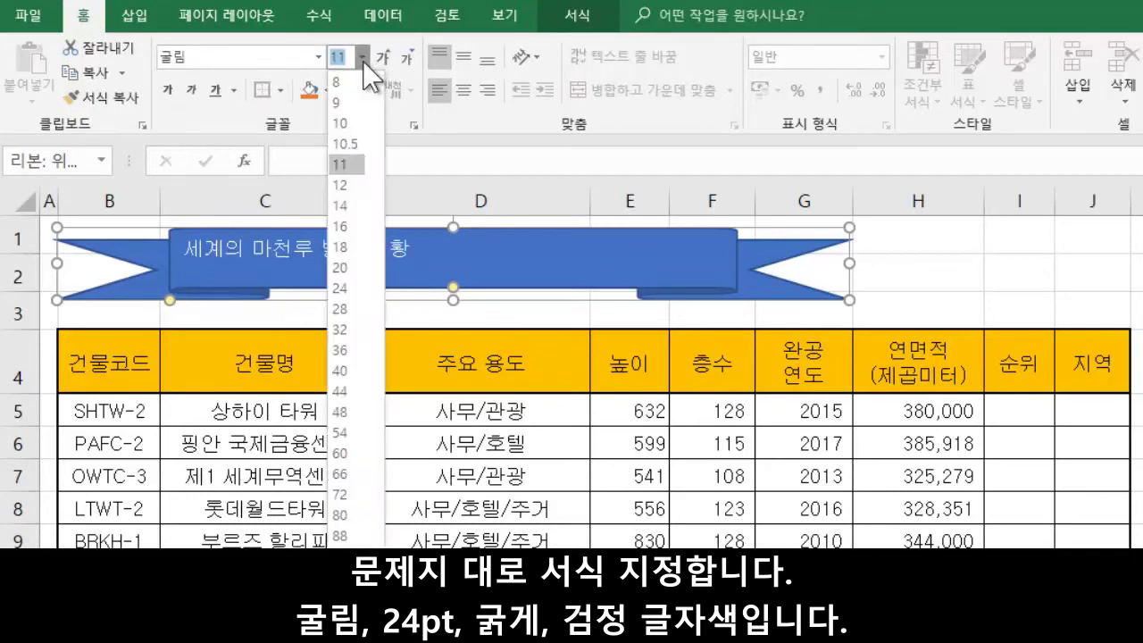
left_click(361, 295)
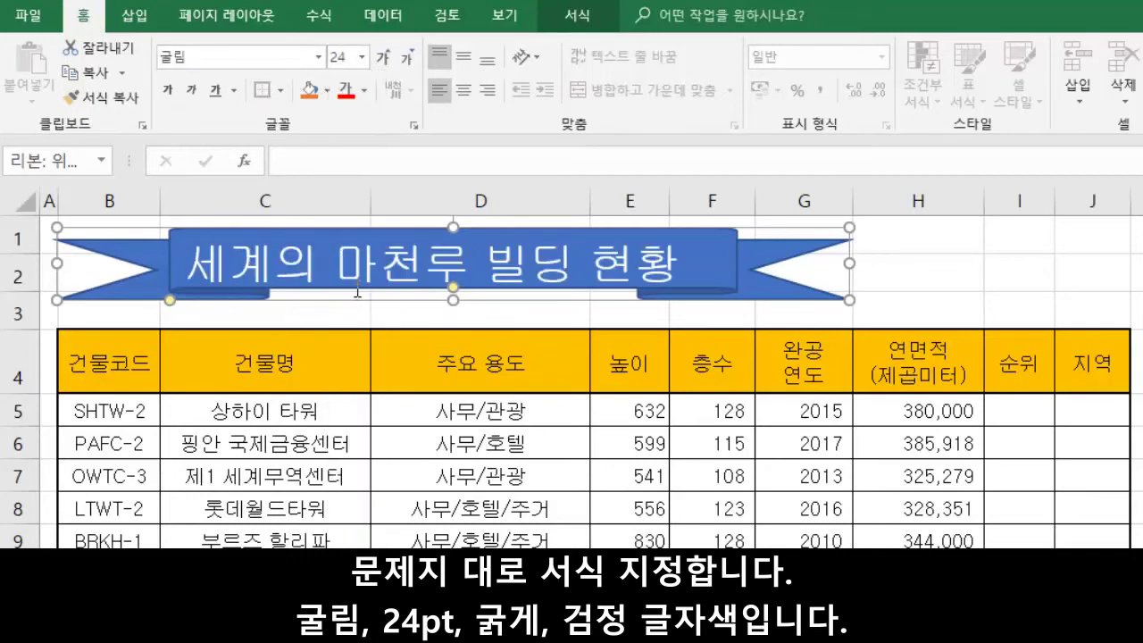
left_click(167, 89)
left_click(362, 90)
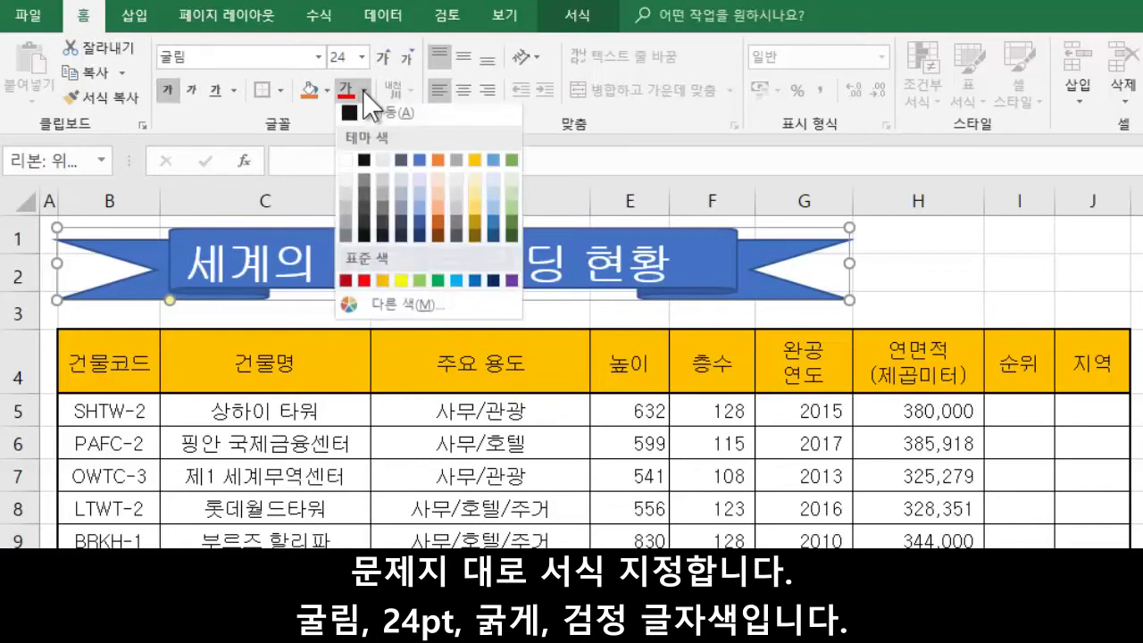
left_click(375, 164)
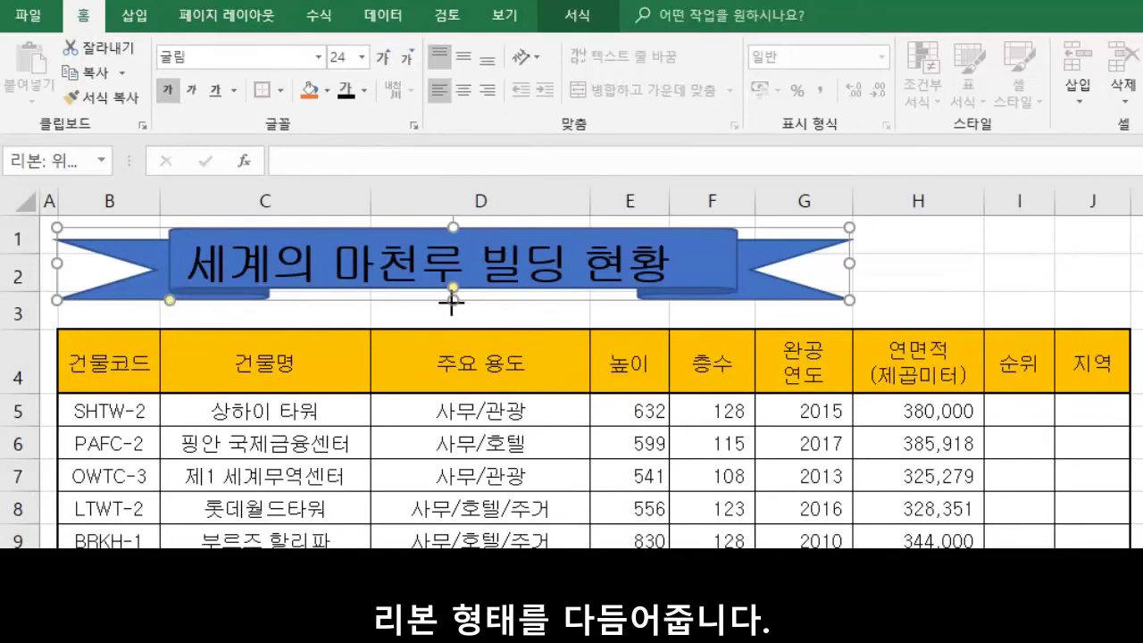
Stretch the ribbon's lower edge further down into row 3 and fill the shape with the standard yellow (노랑).
left_click_drag(451, 305, 449, 314)
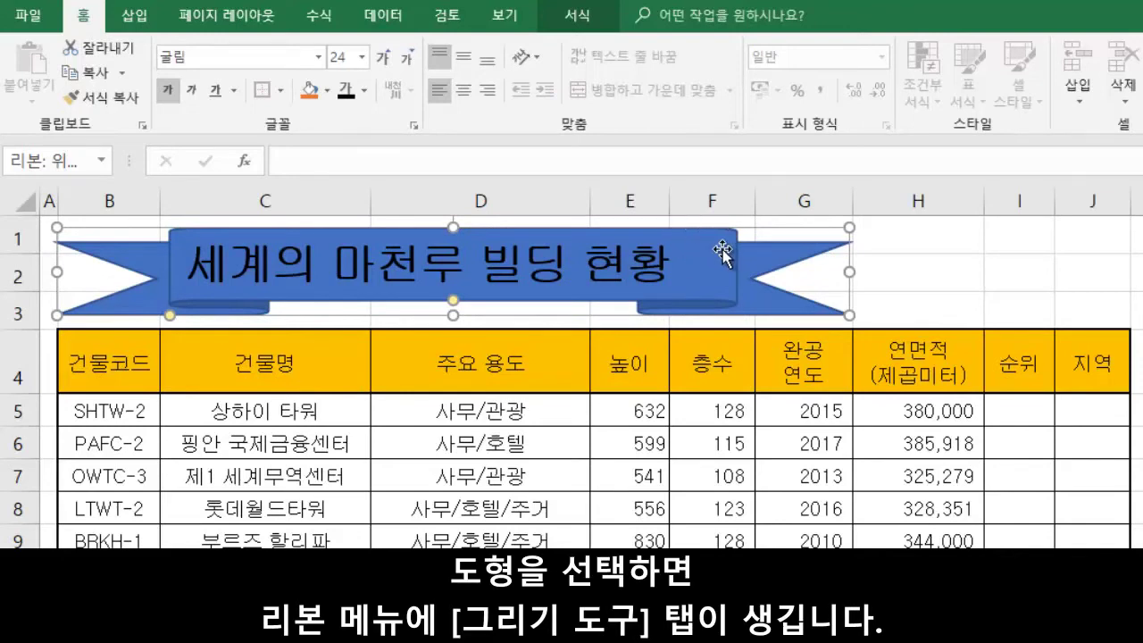
left_click(583, 14)
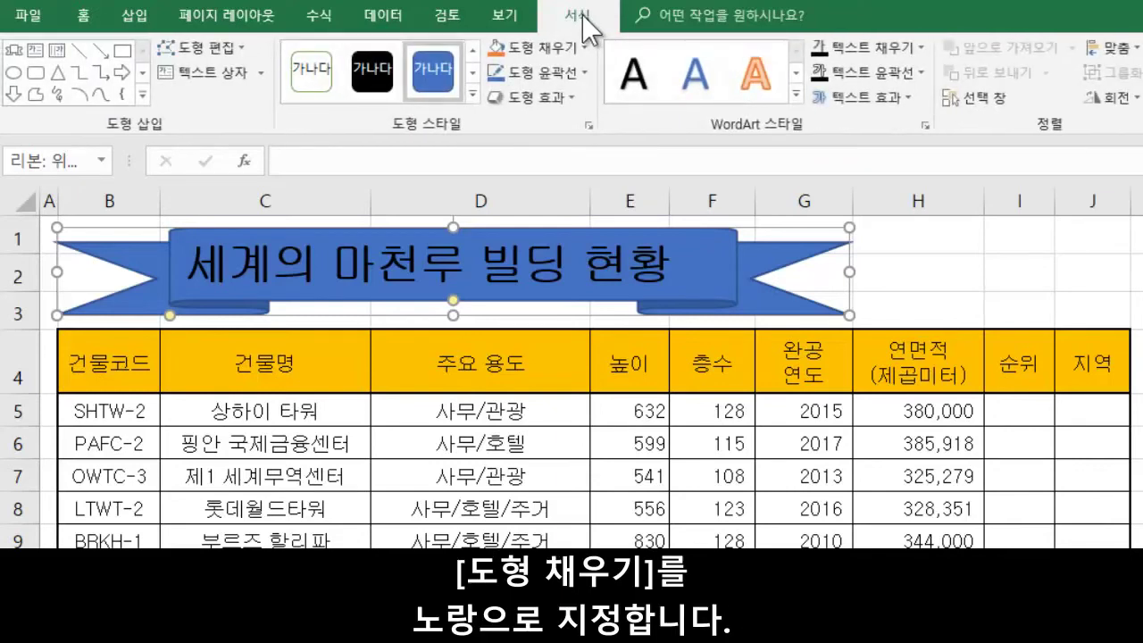
left_click(586, 47)
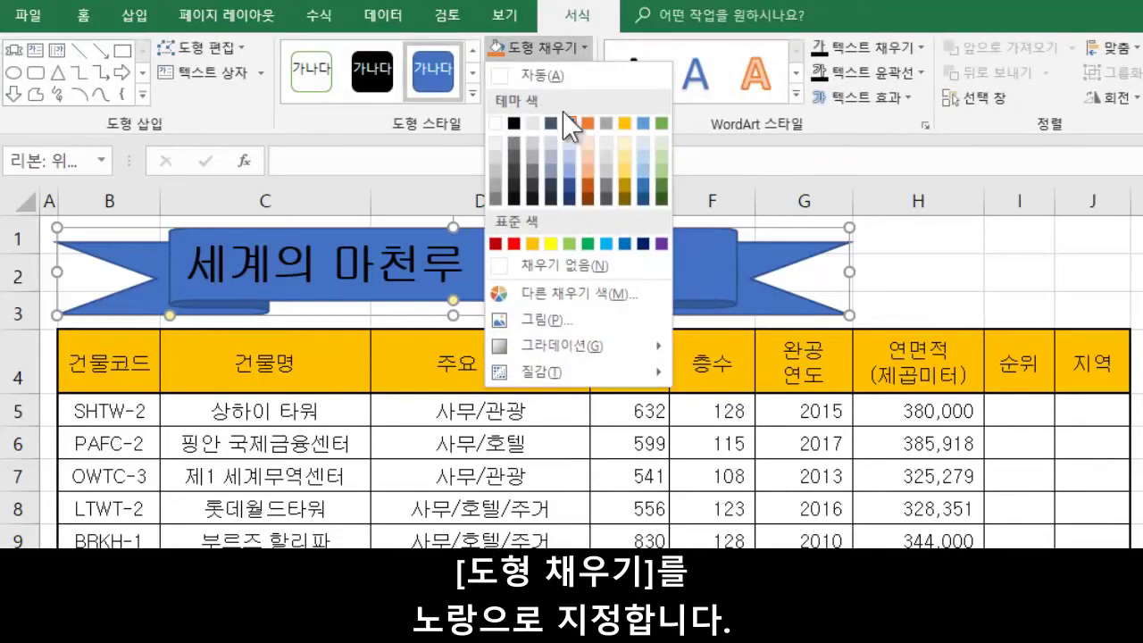
left_click(552, 243)
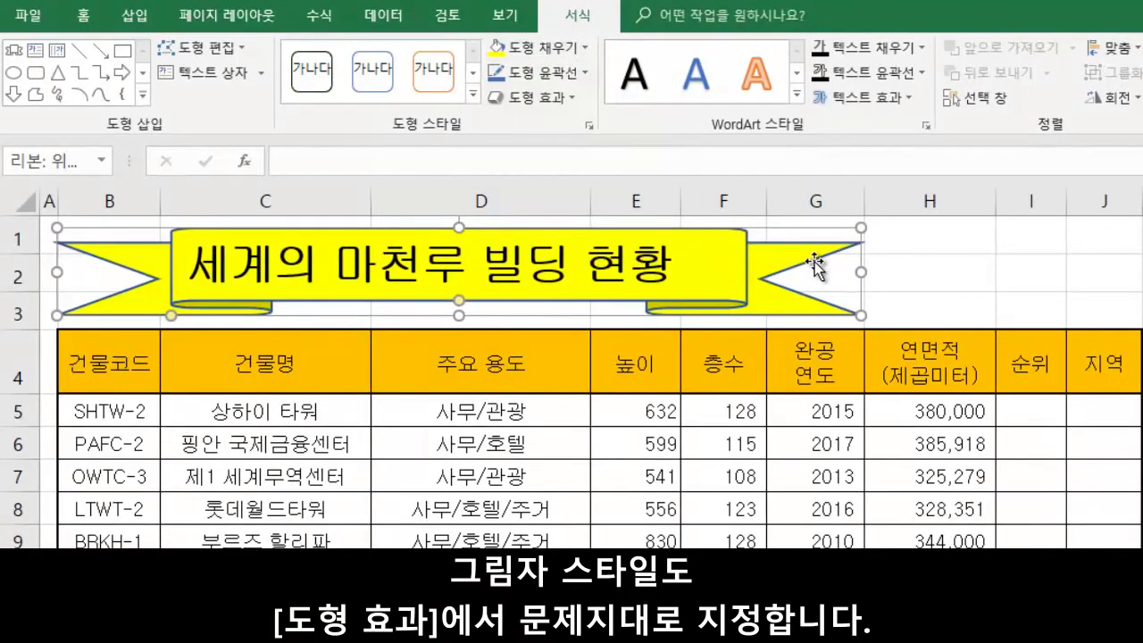
Apply the outer (바깥쪽) shadow that falls toward the lower right to the ribbon shape.
left_click(568, 98)
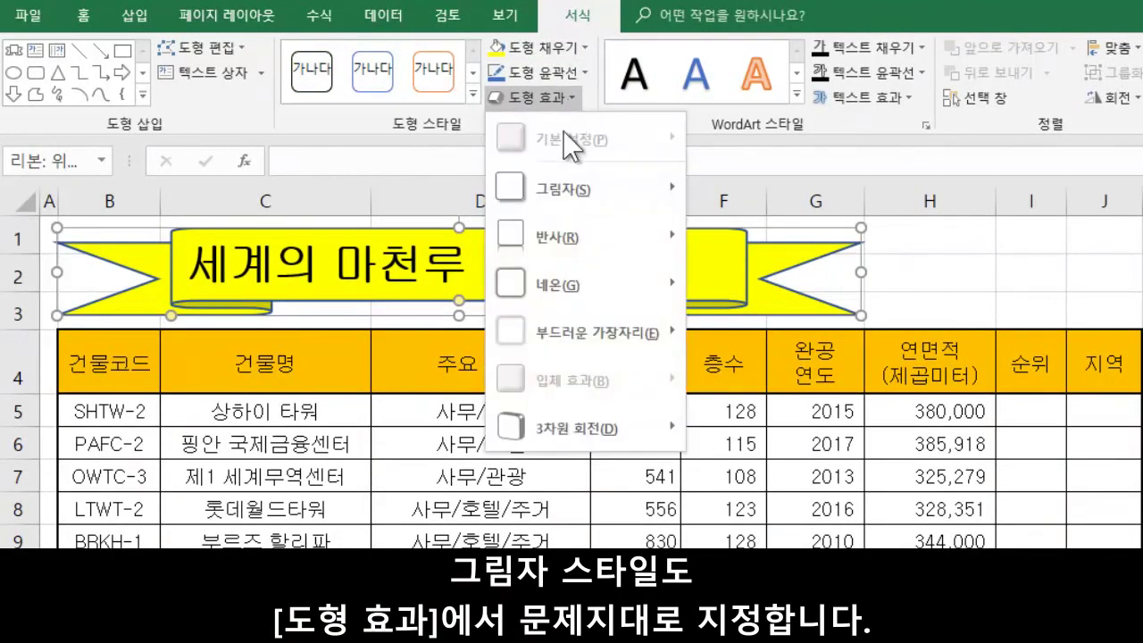
mouse_move(586, 207)
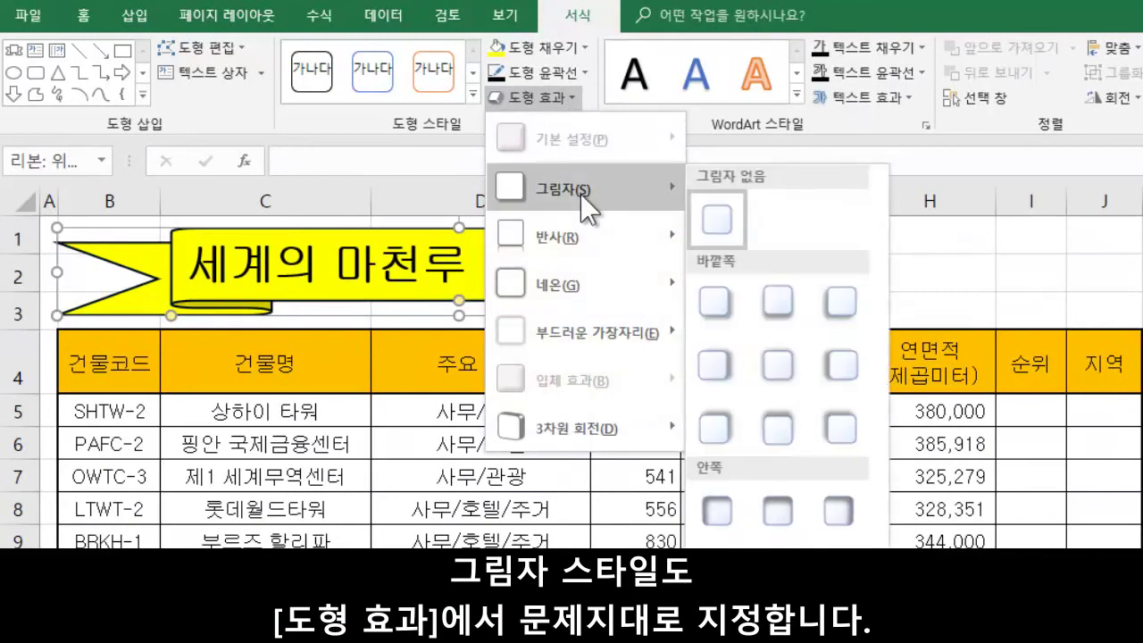
left_click(738, 308)
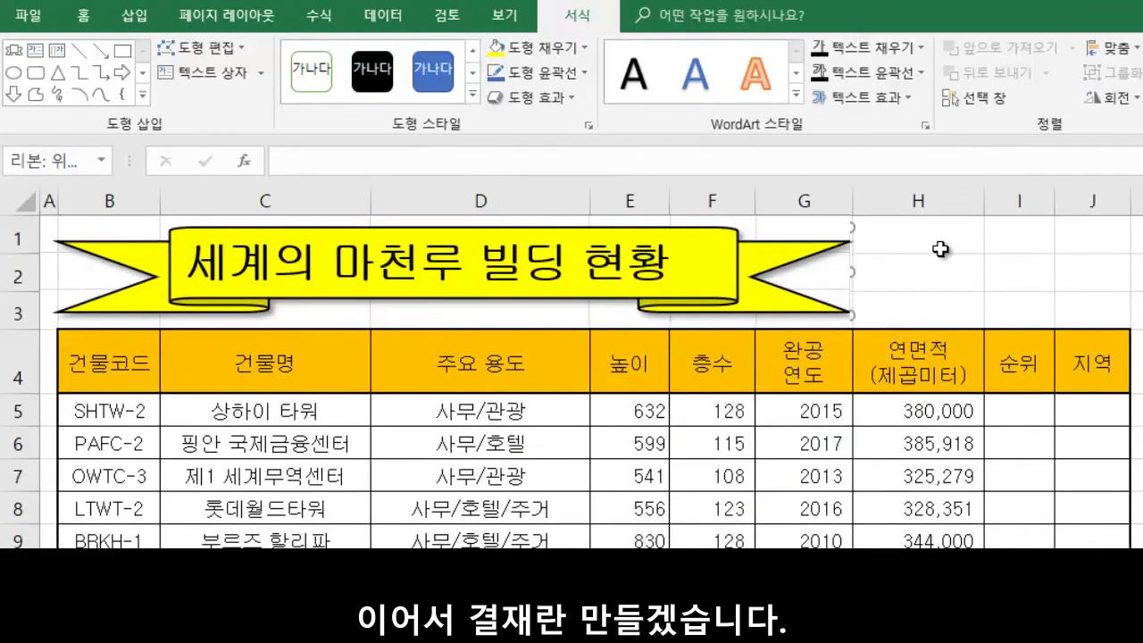
Make row 18 taller and column N narrower in the empty area beyond the table for the approval box.
left_click(941, 250)
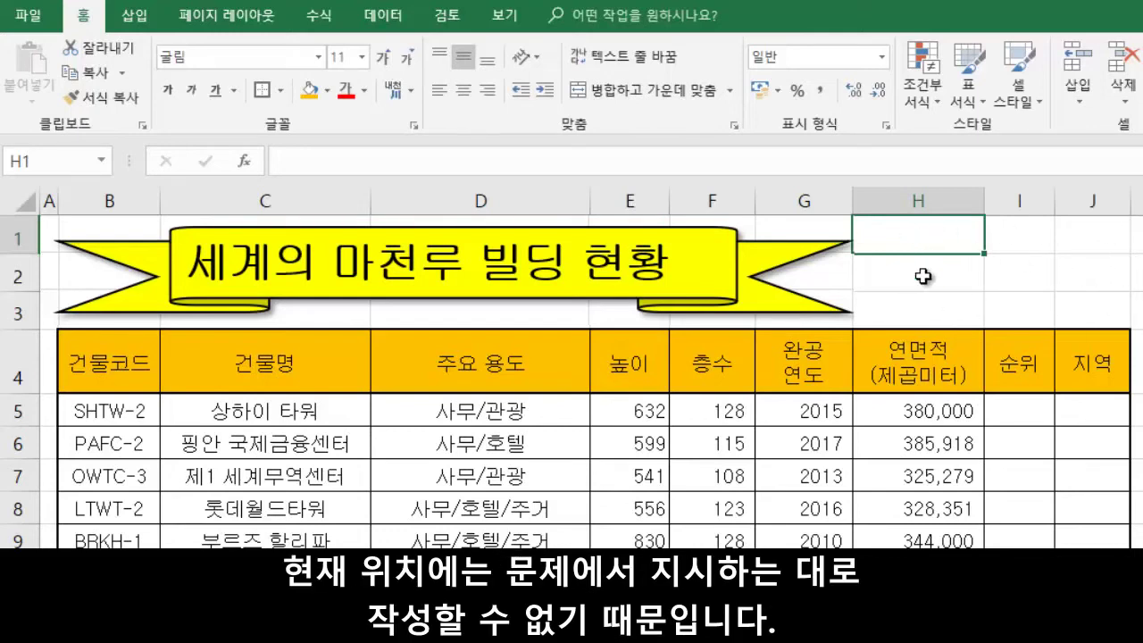
scroll(571, 381, "down", 8)
scroll(571, 382, "up", 4)
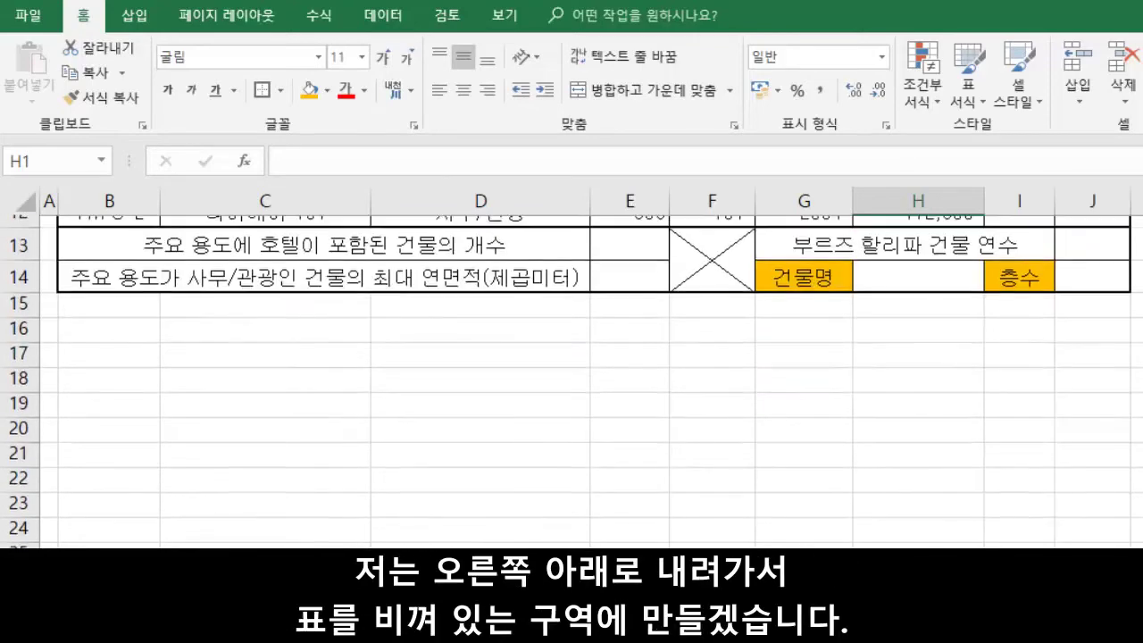
scroll(572, 381, "down", 3)
scroll(586, 382, "right", 1)
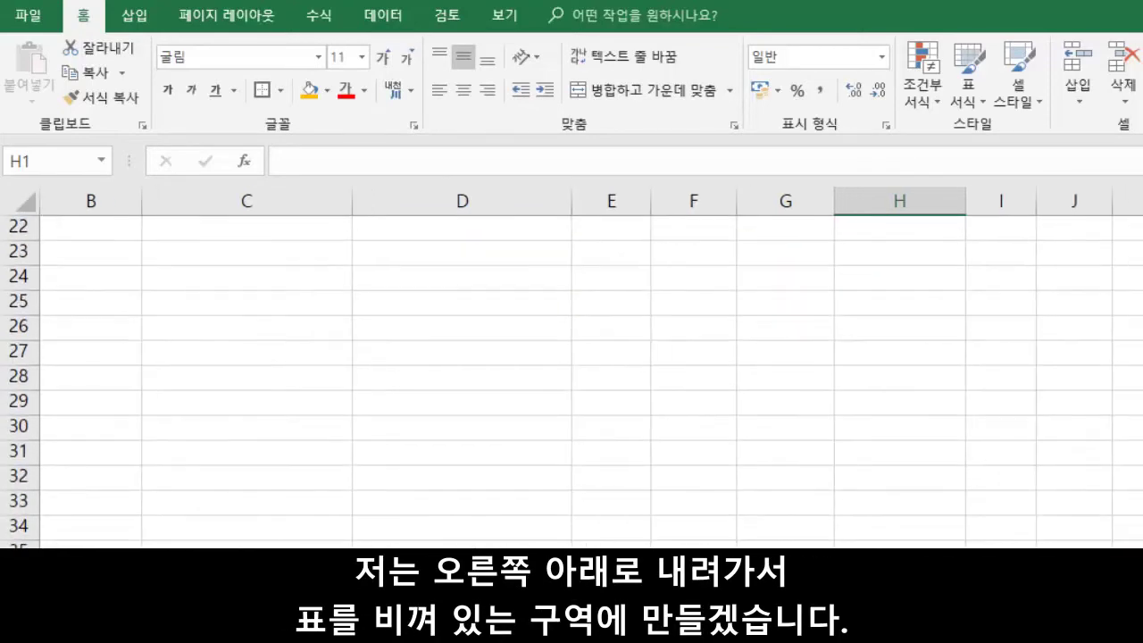
scroll(700, 447, "right", 5)
scroll(700, 447, "up", 4)
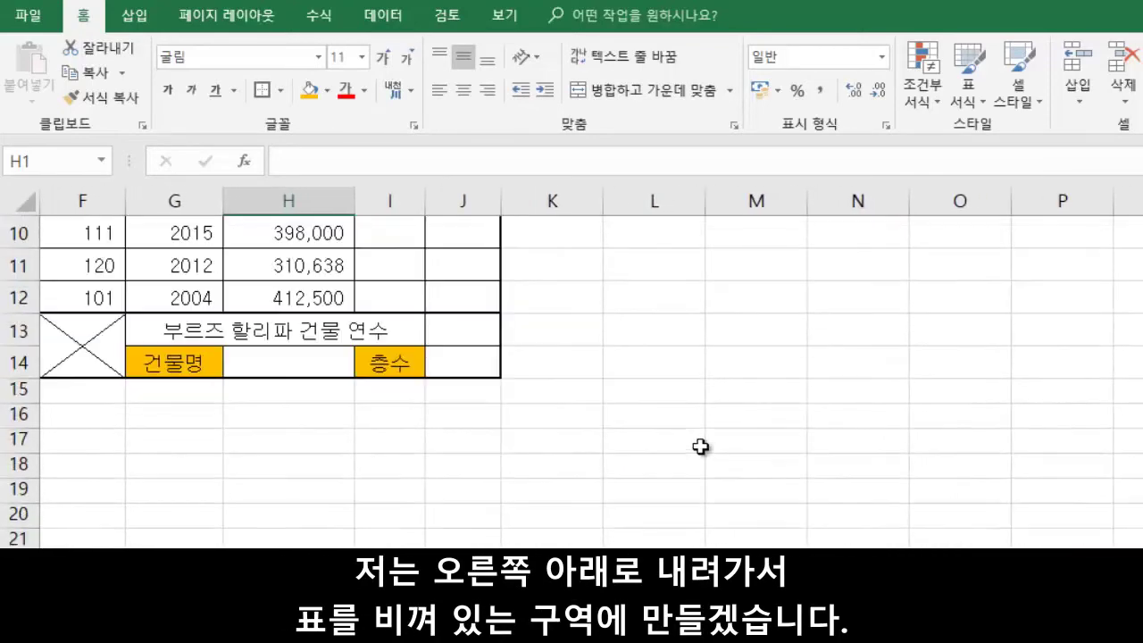
left_click_drag(857, 442, 1069, 517)
left_click(1045, 492)
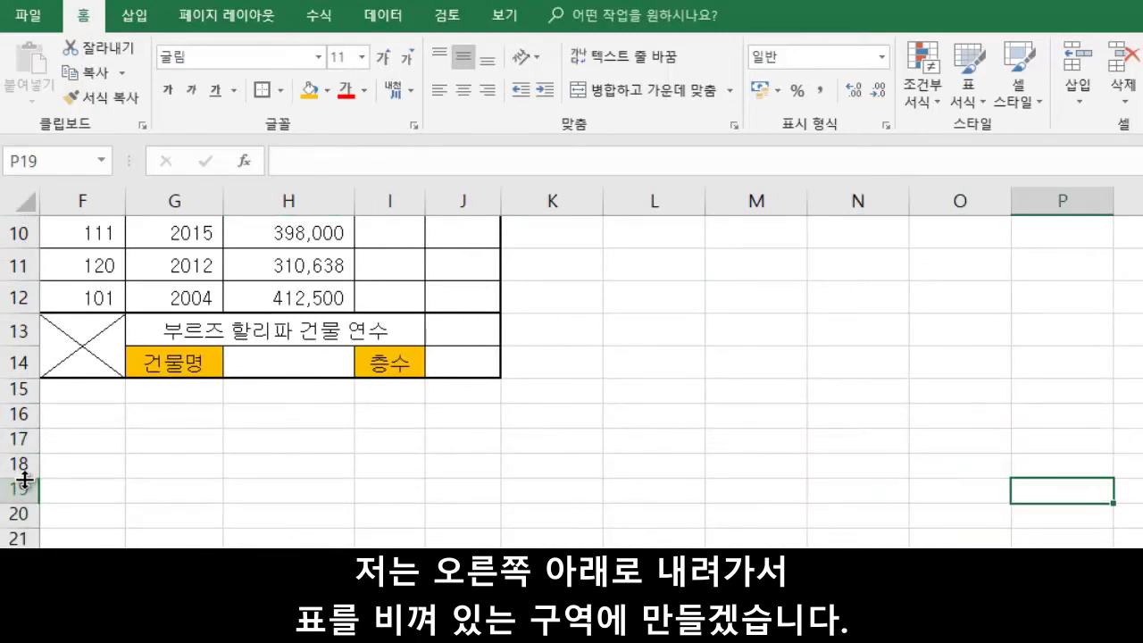
left_click_drag(20, 480, 22, 514)
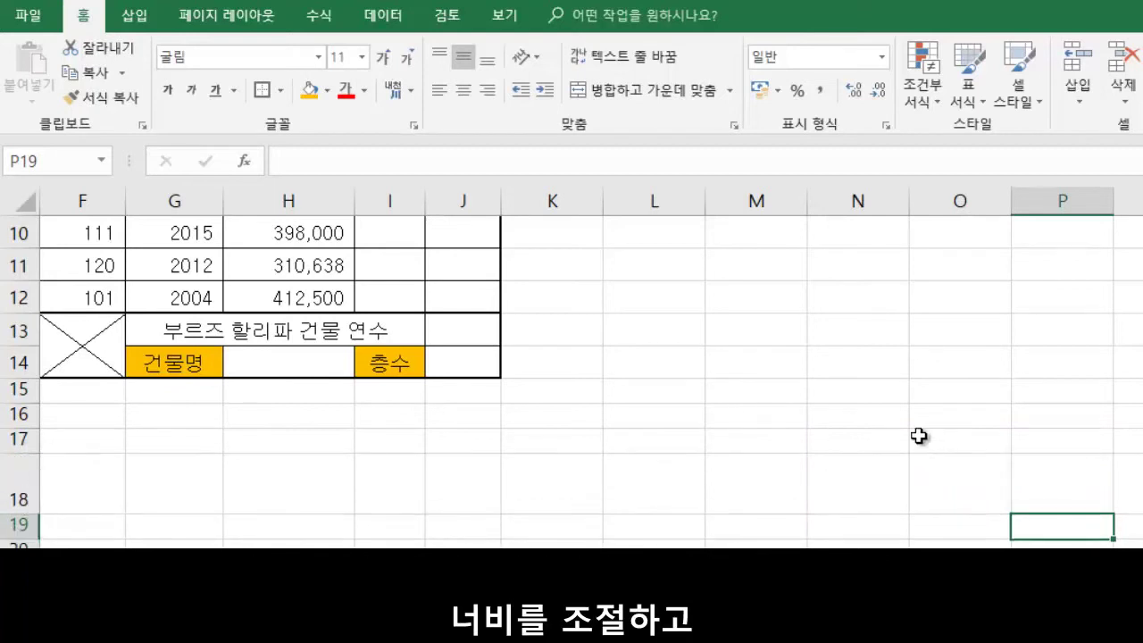
left_click_drag(907, 205, 854, 217)
Merge and center N17:N18, narrow column N slightly, and enter 결재 in the merged cell.
left_click_drag(834, 434, 833, 502)
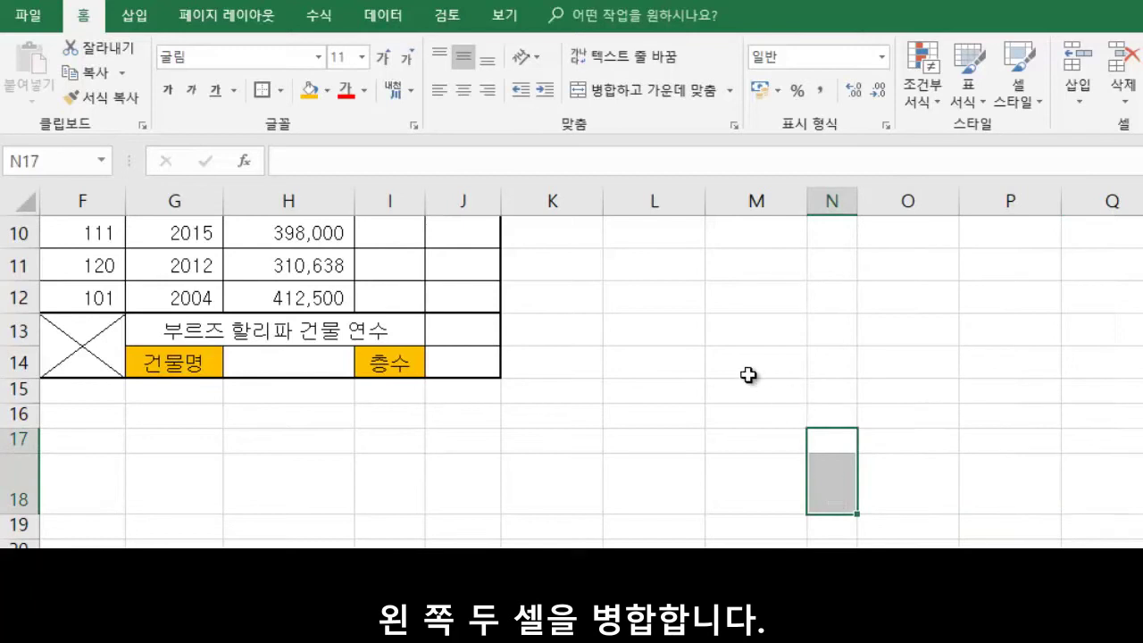
left_click(674, 96)
left_click_drag(857, 204, 849, 204)
type("결재")
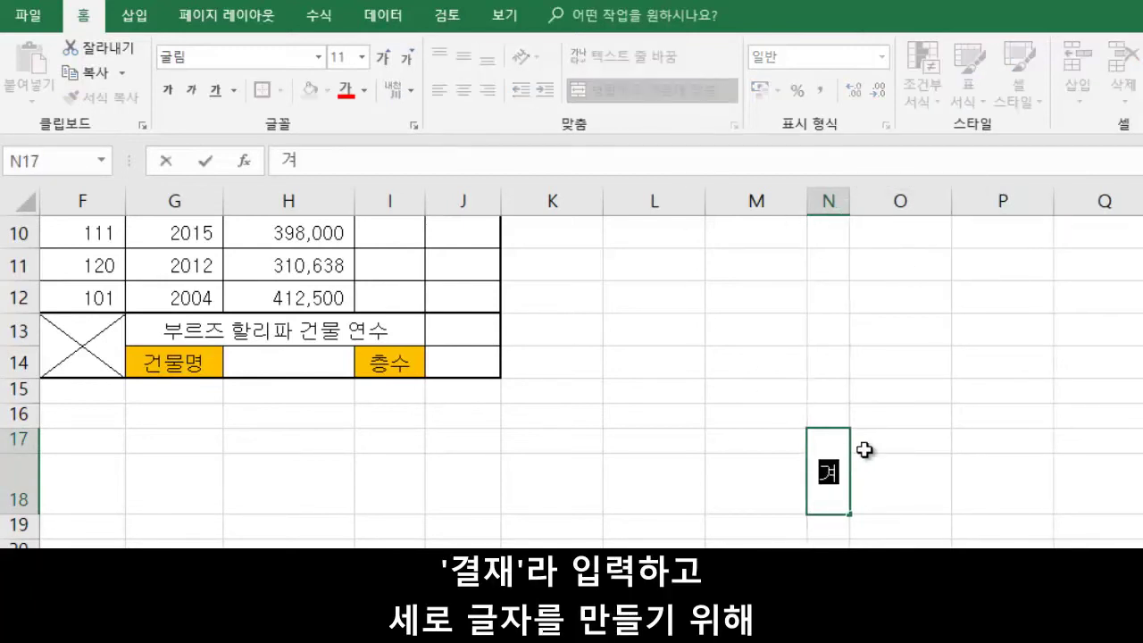
key("Return")
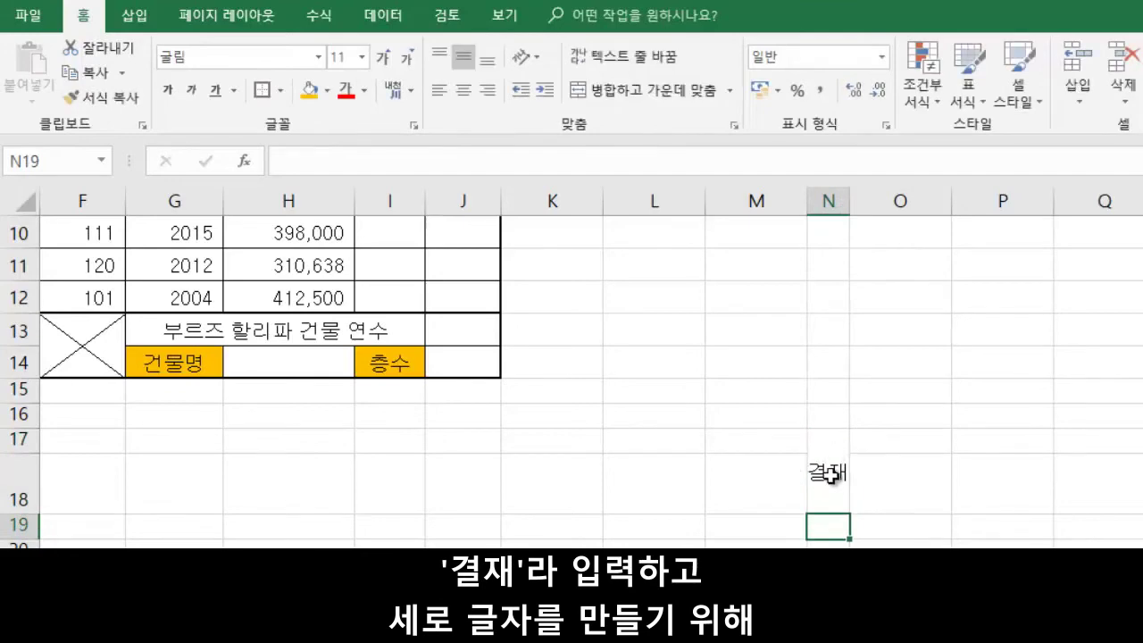
Set the 결재 cell's text orientation to vertical stacked and narrow column N a little more to fit it.
left_click(830, 477)
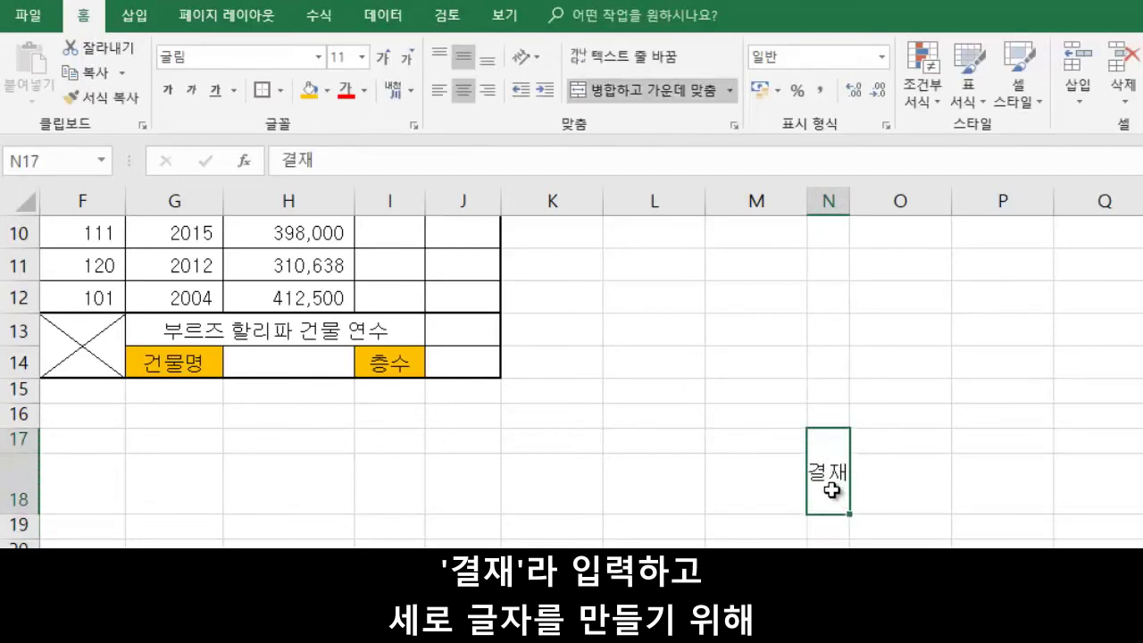
key("ctrl+1")
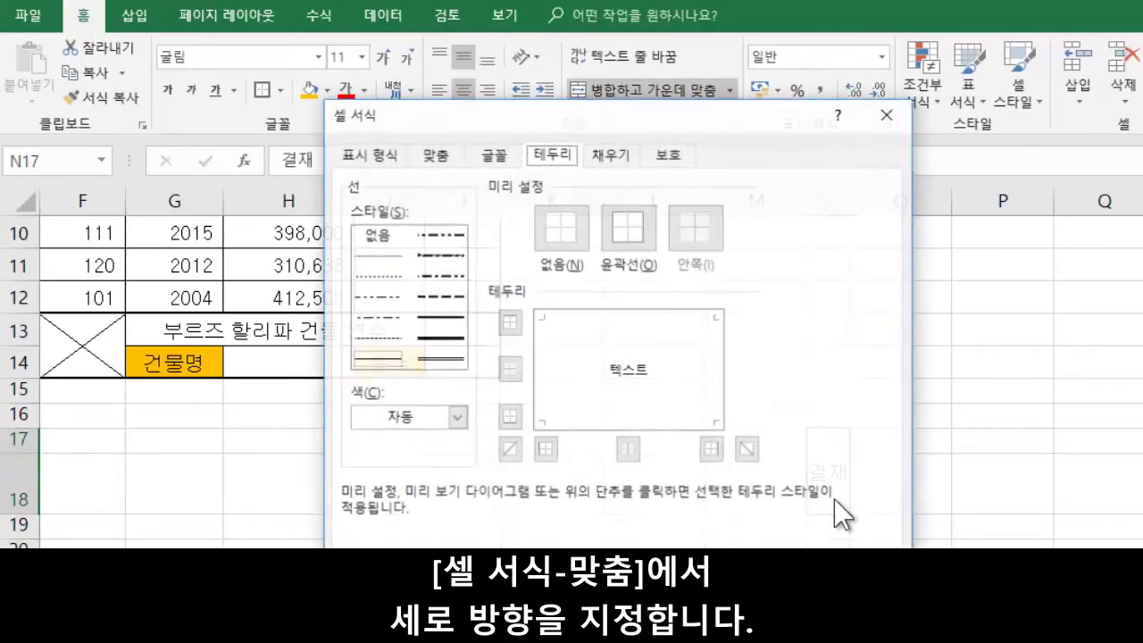
left_click(437, 156)
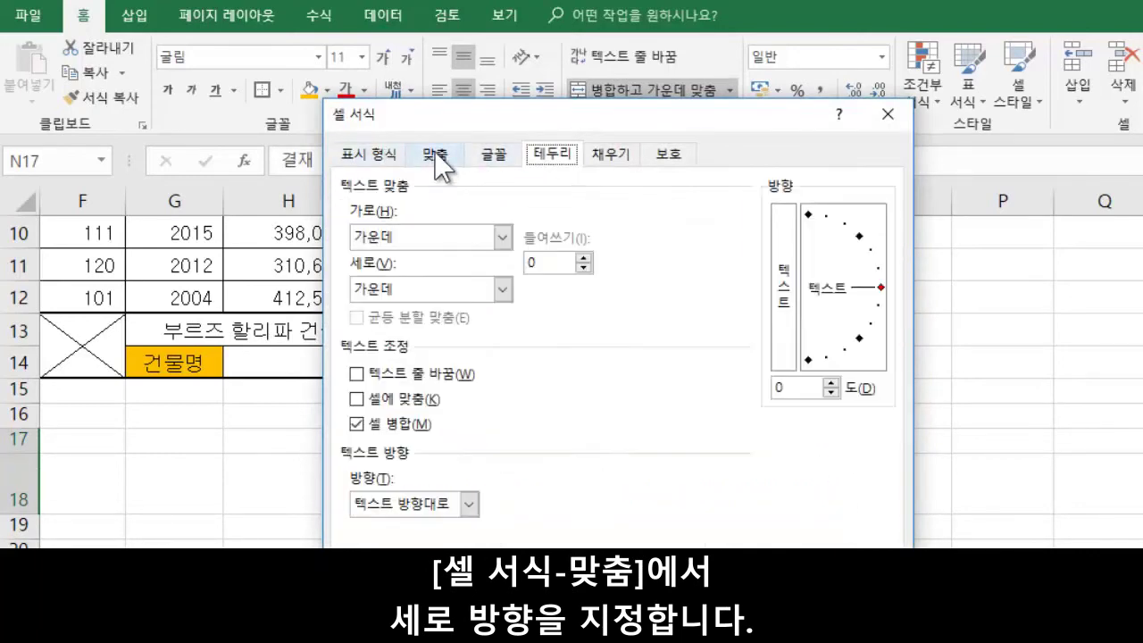
left_click(787, 278)
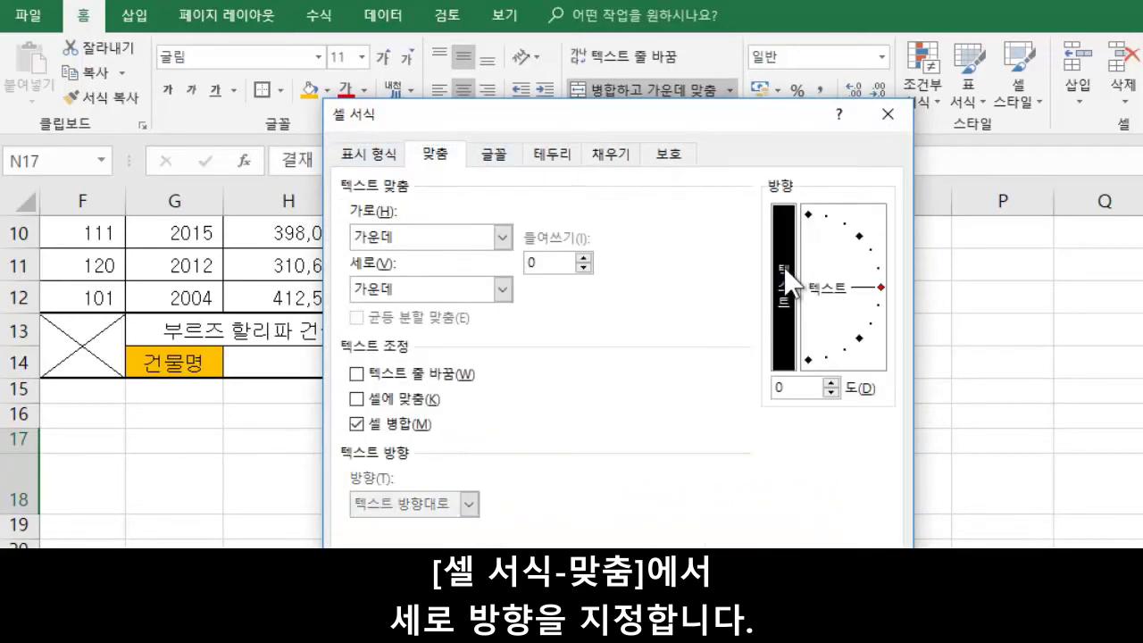
key("Return")
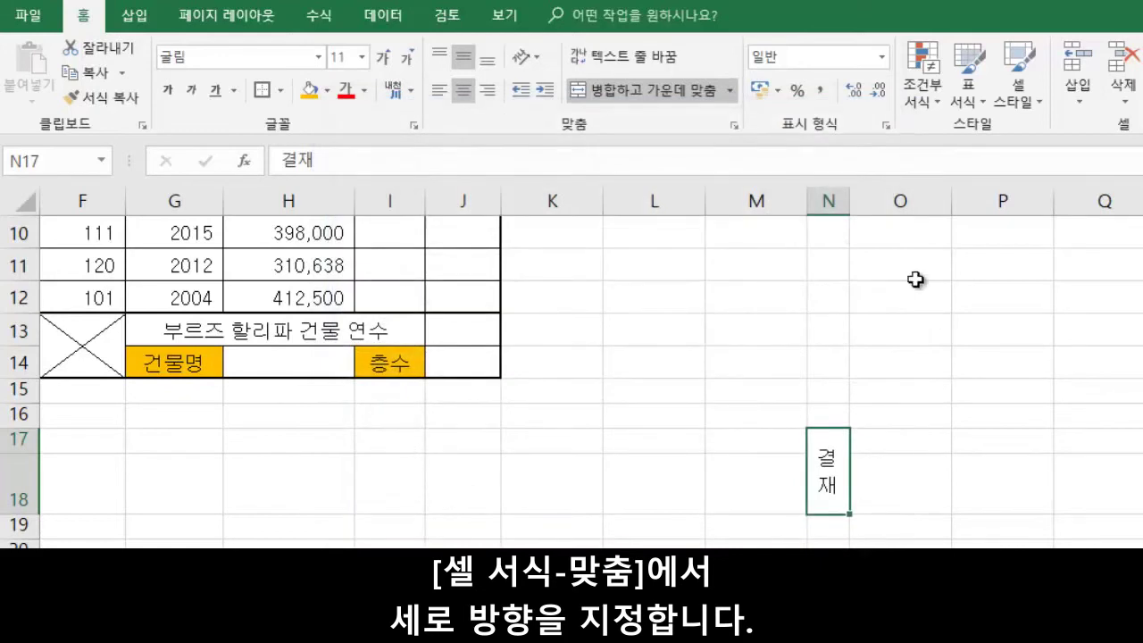
left_click_drag(852, 198, 845, 200)
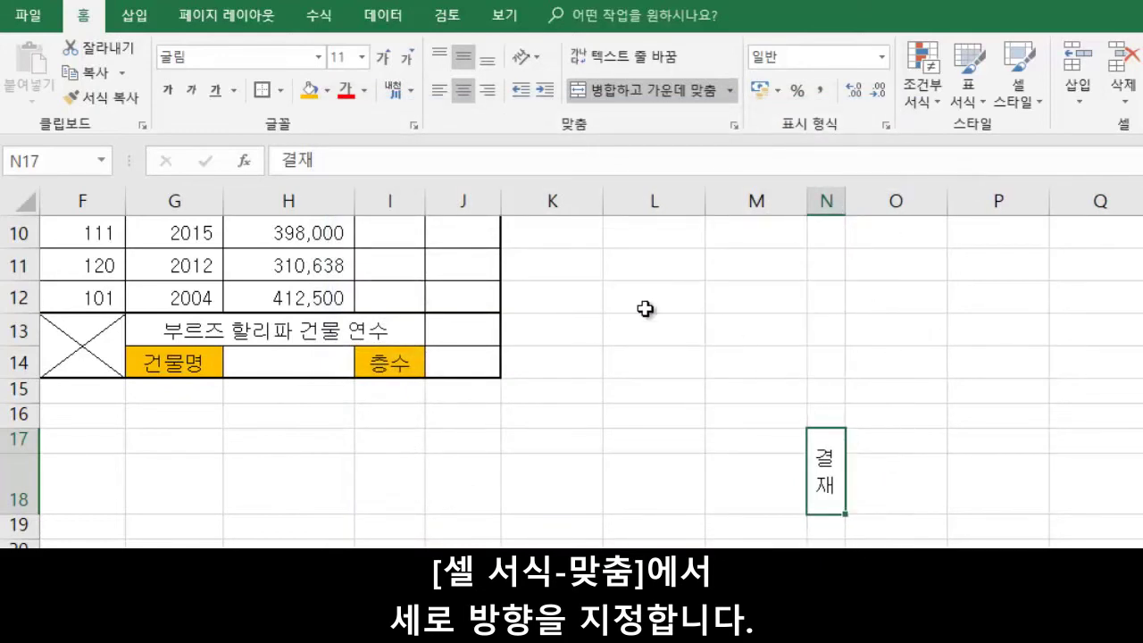
left_click_drag(33, 452, 34, 463)
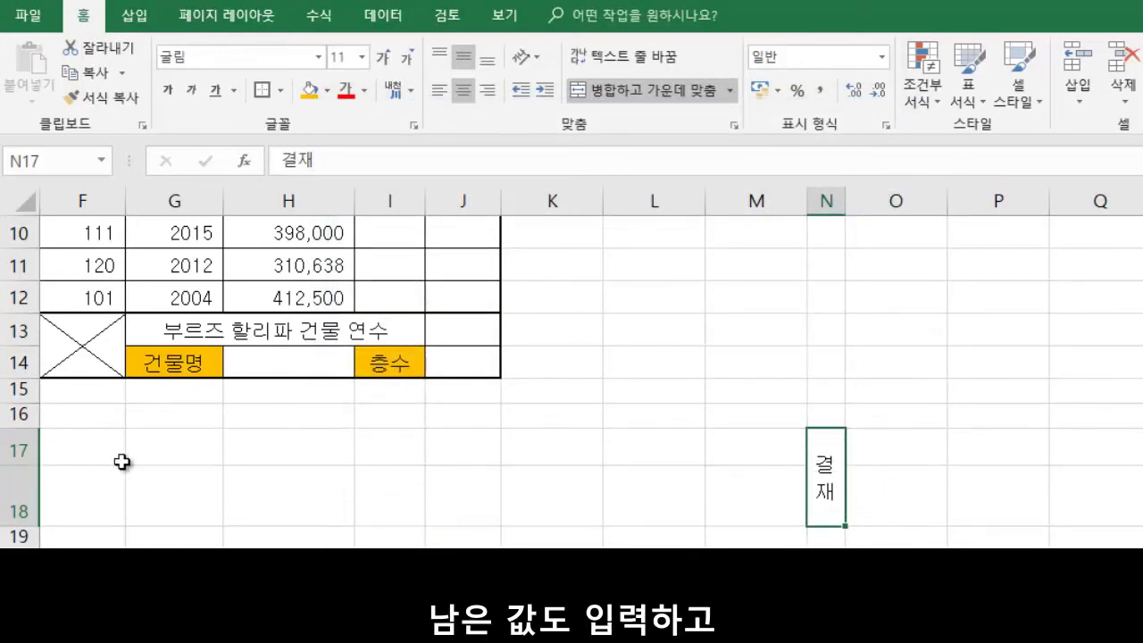
key("ctrl+z")
Enter the approval headings 담당, 주임 and 팀장 in cells O17, P17 and Q17.
left_click(895, 440)
type("담당")
key("Tab")
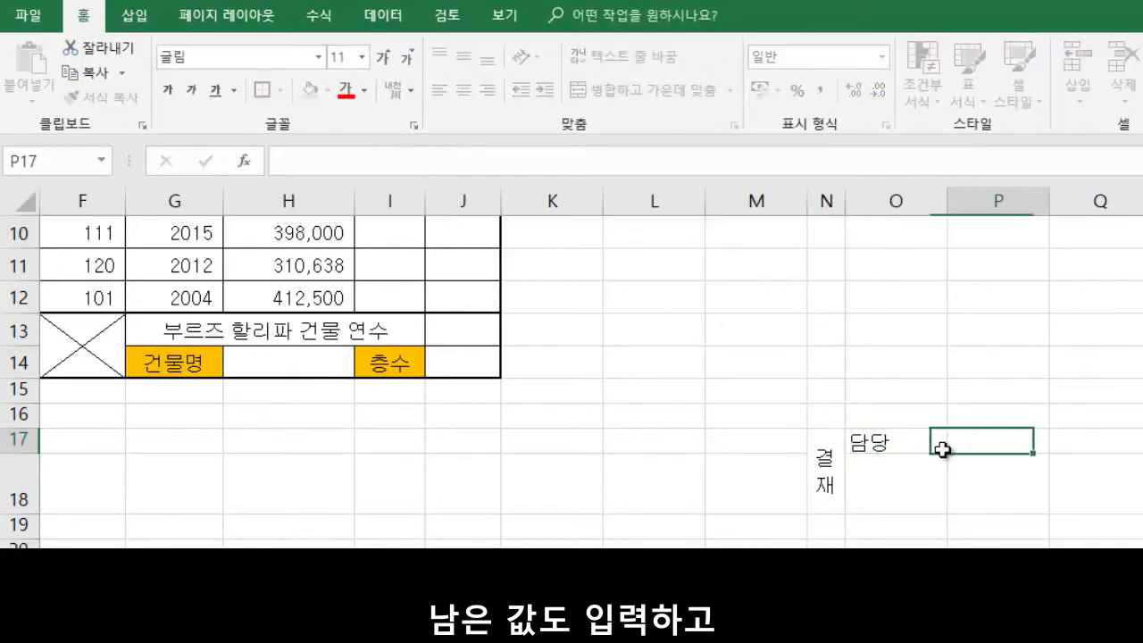
type("주임")
key("Tab")
type("ㅌ팀장")
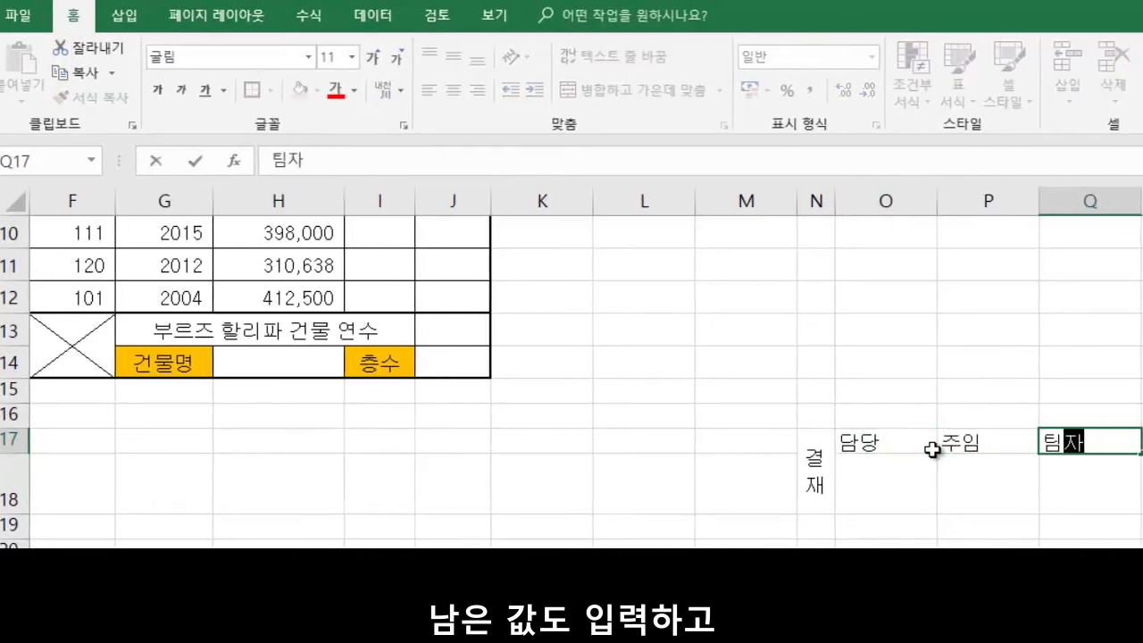
key("Return")
Center the contents of the approval box range N17:Q18 horizontally.
left_click(832, 439)
left_click_drag(794, 440, 1050, 484)
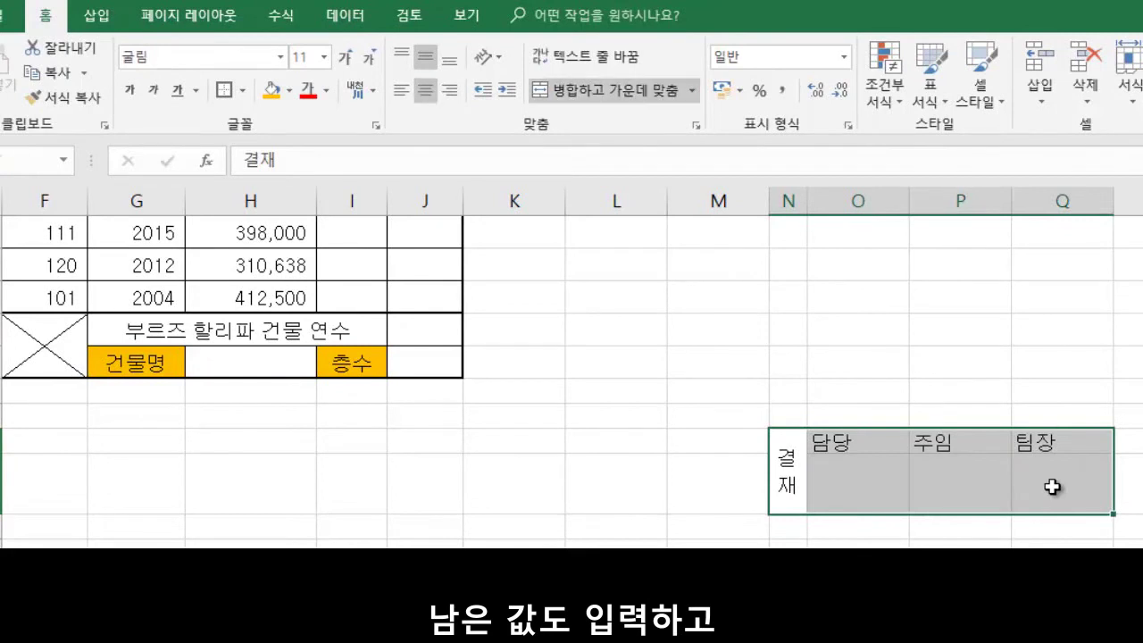
left_click(426, 91)
left_click(1133, 442)
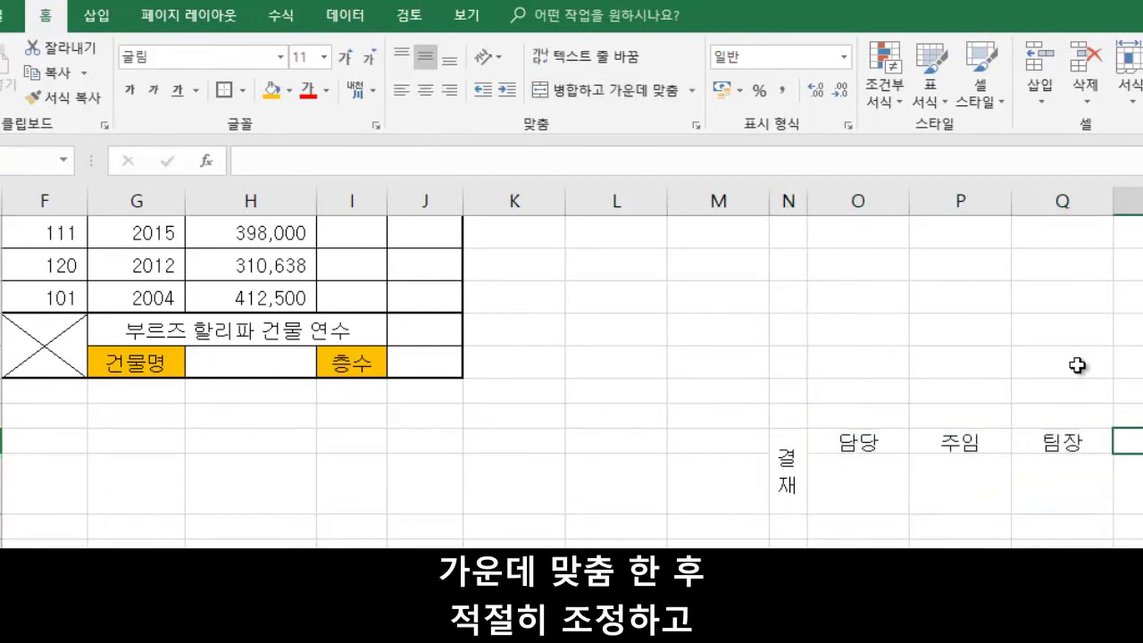
Narrow columns O, P and Q together to the same slightly smaller width.
left_click_drag(794, 202, 1027, 209)
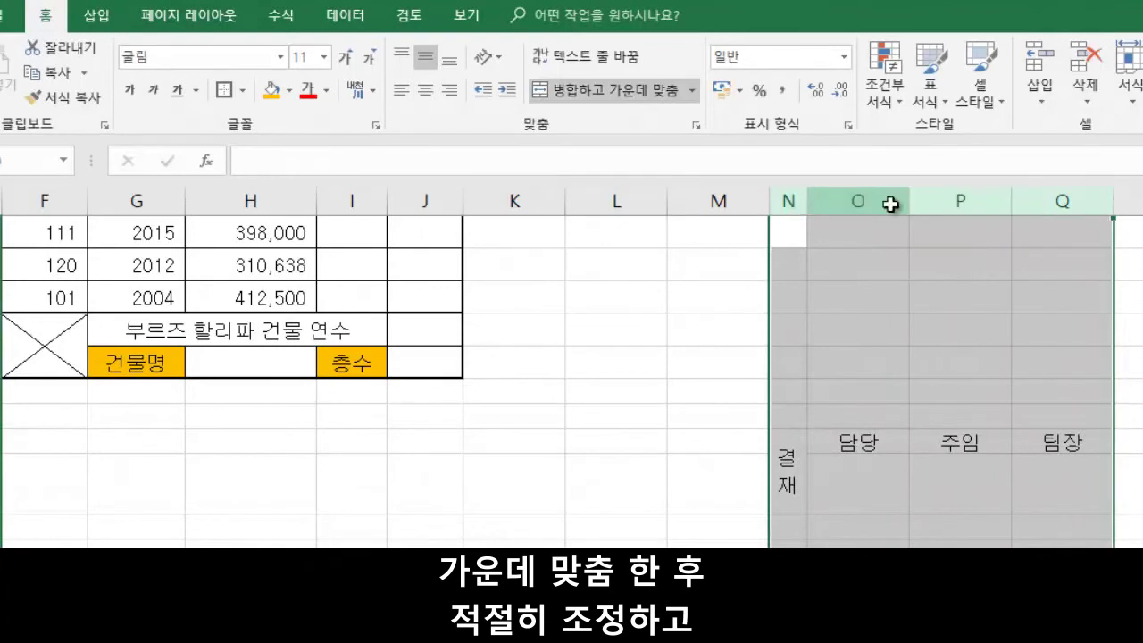
left_click(890, 205)
left_click_drag(909, 204, 1045, 190)
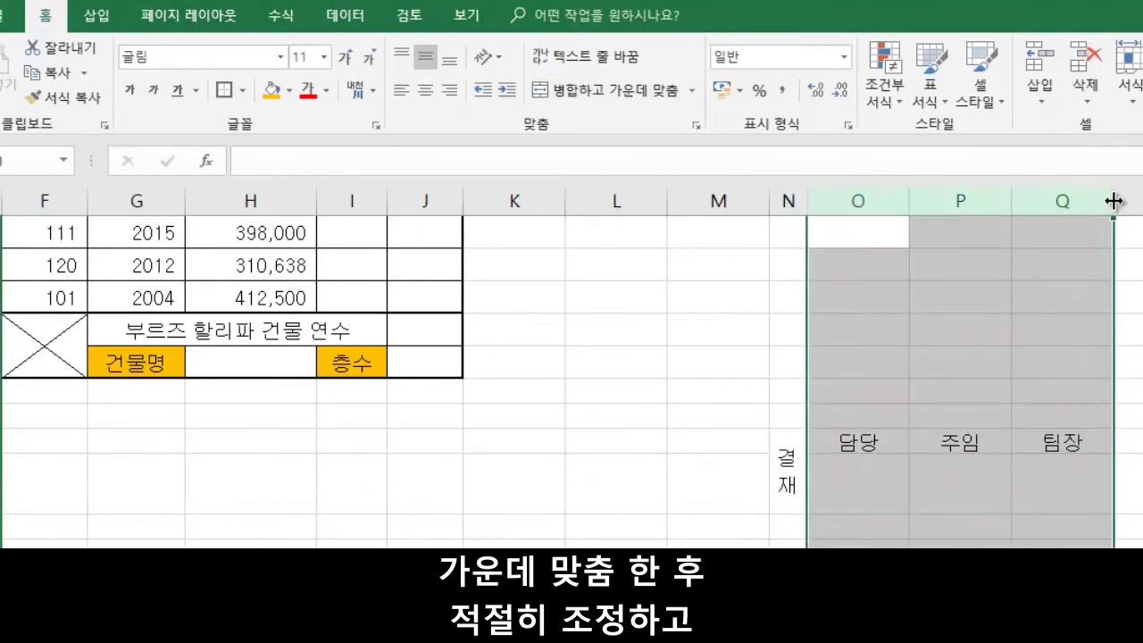
left_click_drag(1113, 201, 1077, 200)
left_click(1107, 482)
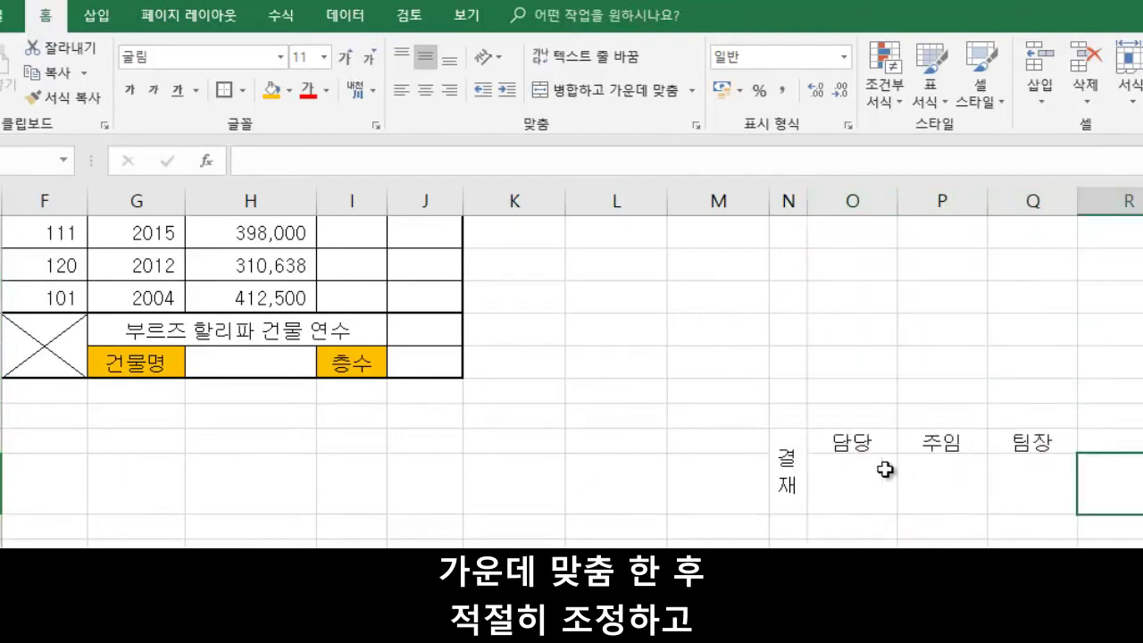
Apply all borders (모든 테두리) to the approval box range N17:Q18.
left_click_drag(794, 439, 1021, 480)
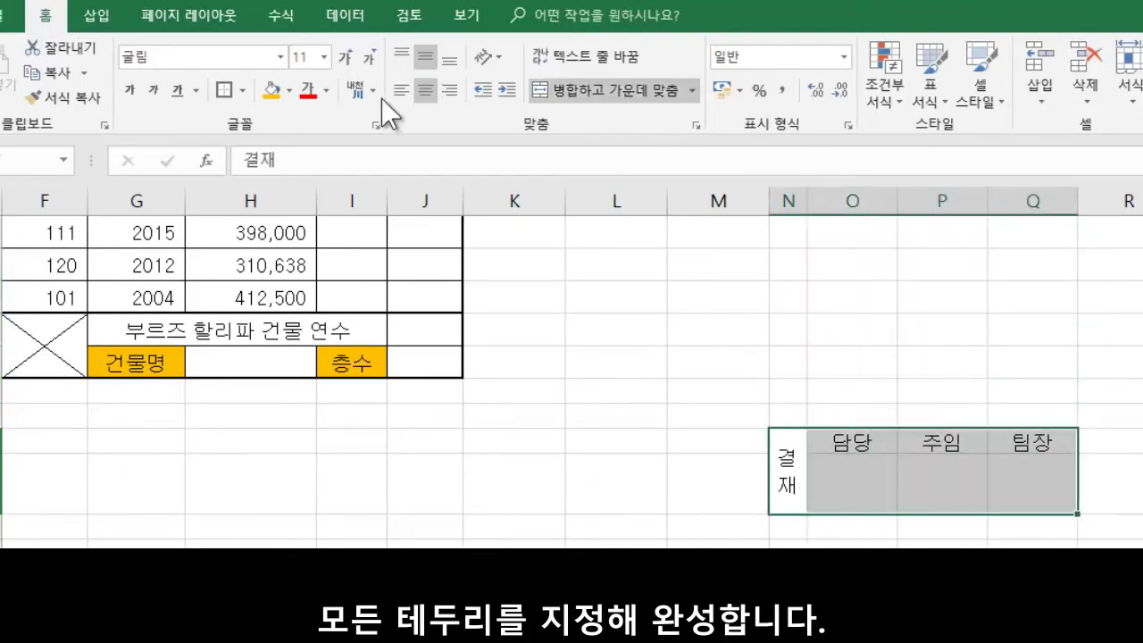
left_click(243, 89)
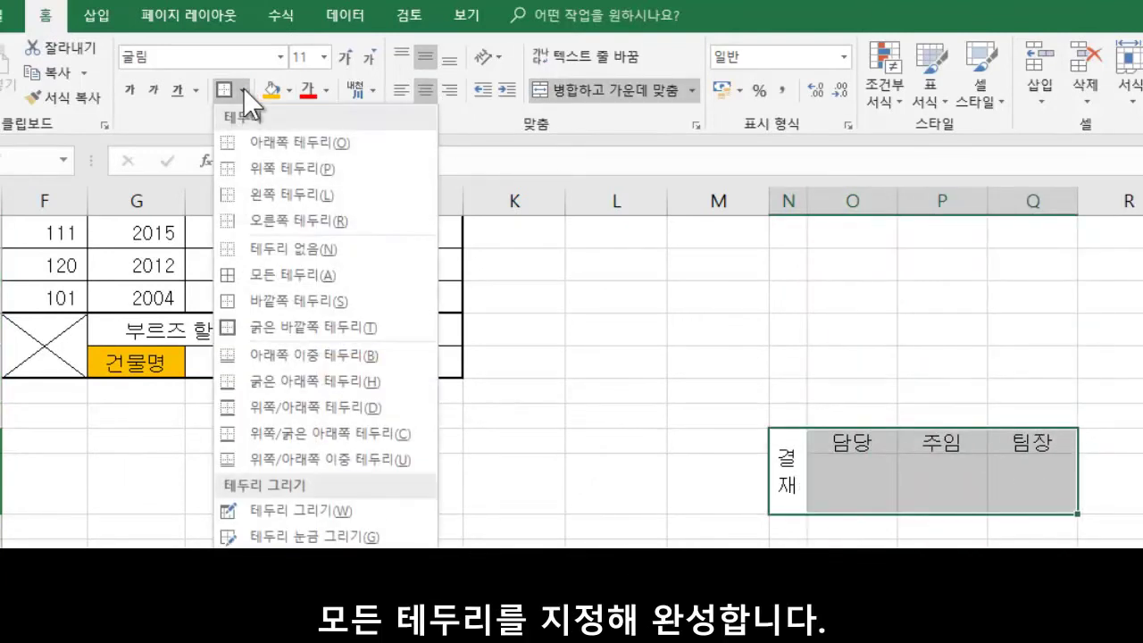
left_click(242, 279)
left_click(1131, 484)
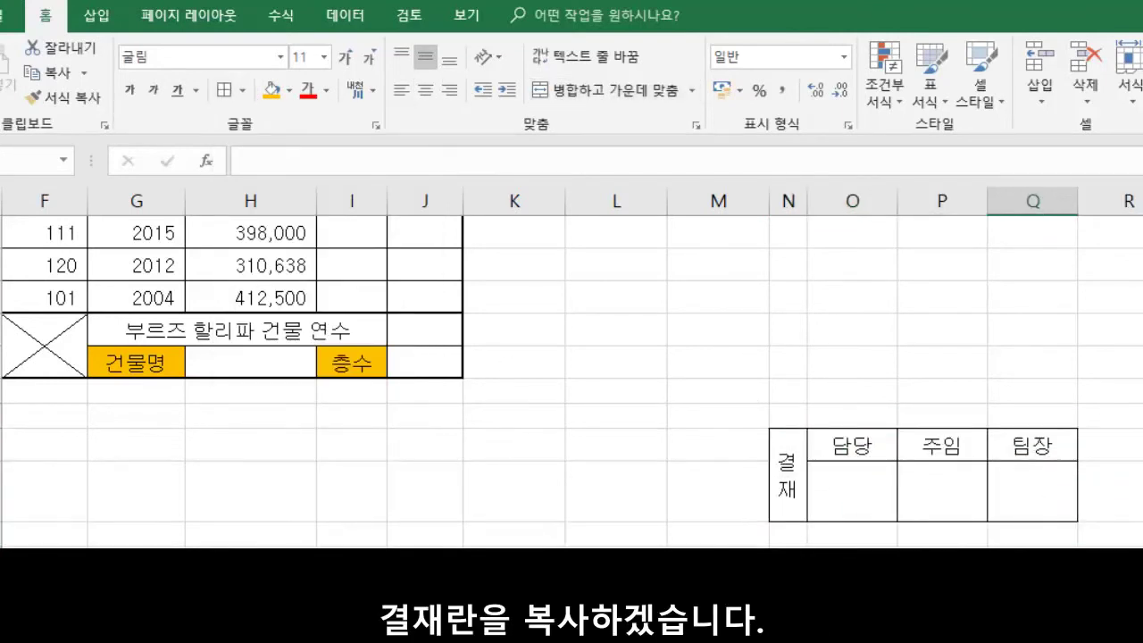
Copy the approval box N17:Q18 as a picture, as shown on screen (화면에 표시된 대로) in picture format (그림).
left_click_drag(803, 456, 1034, 492)
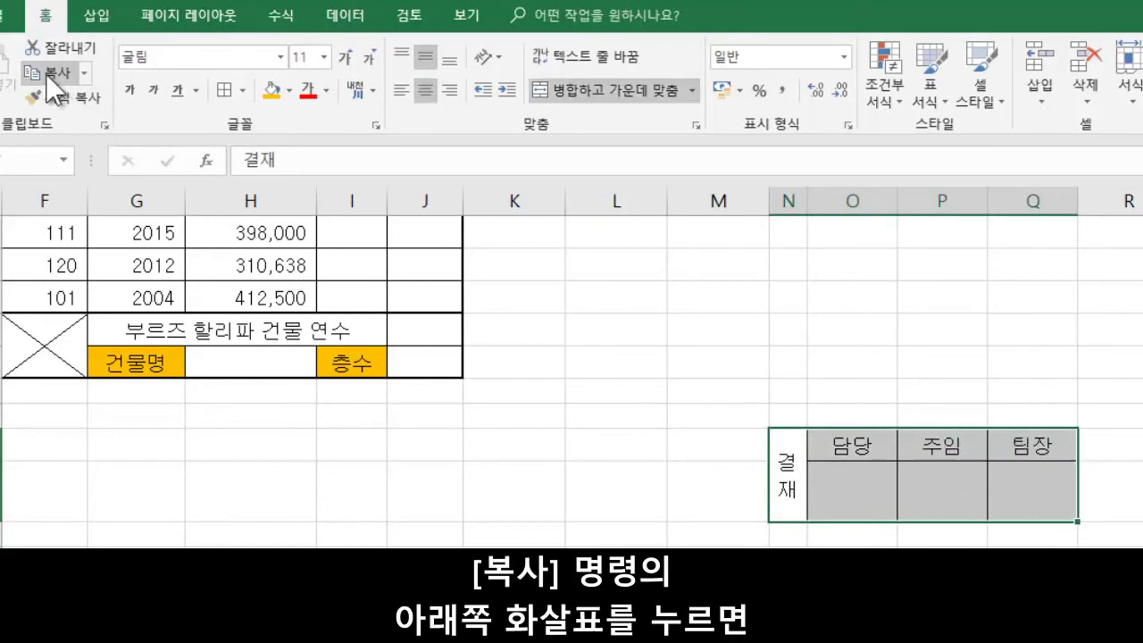
left_click(85, 72)
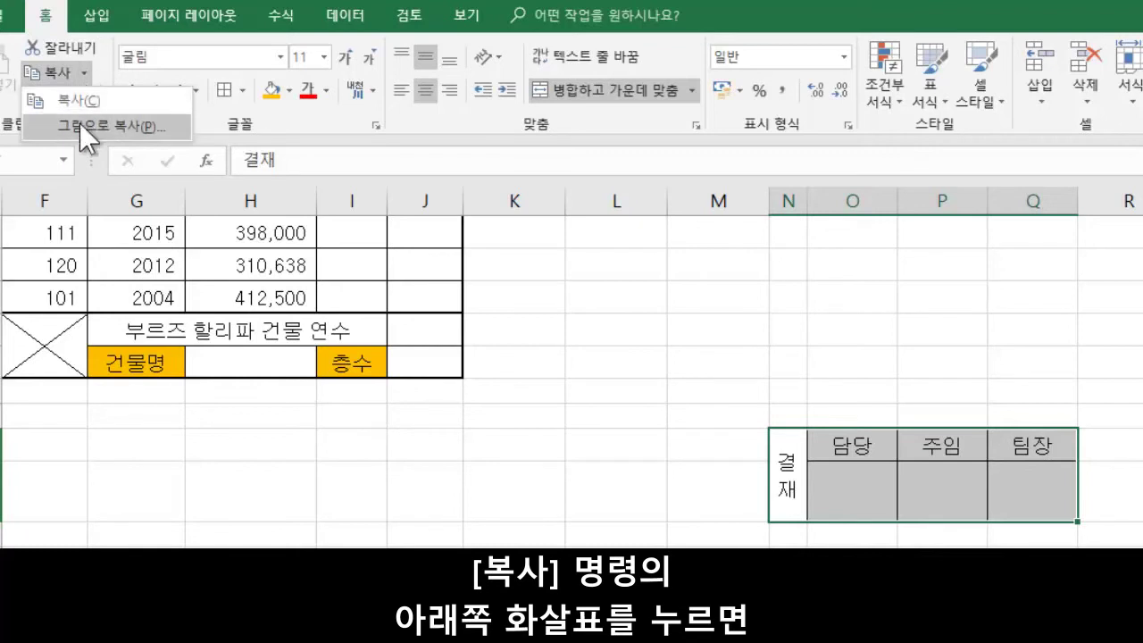
left_click(176, 130)
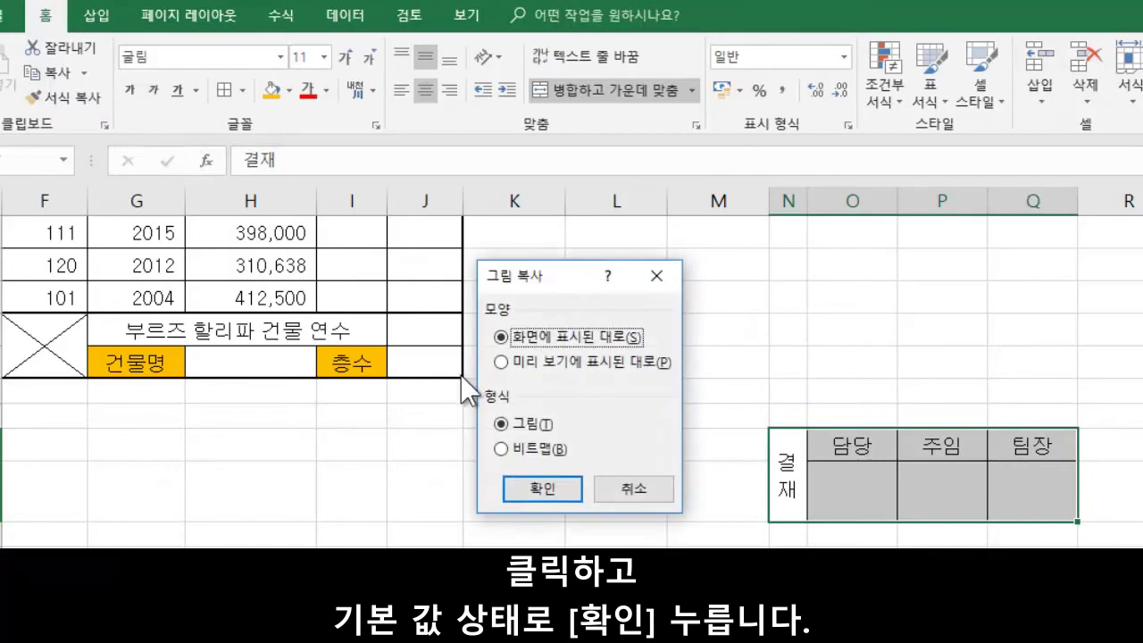
left_click(541, 490)
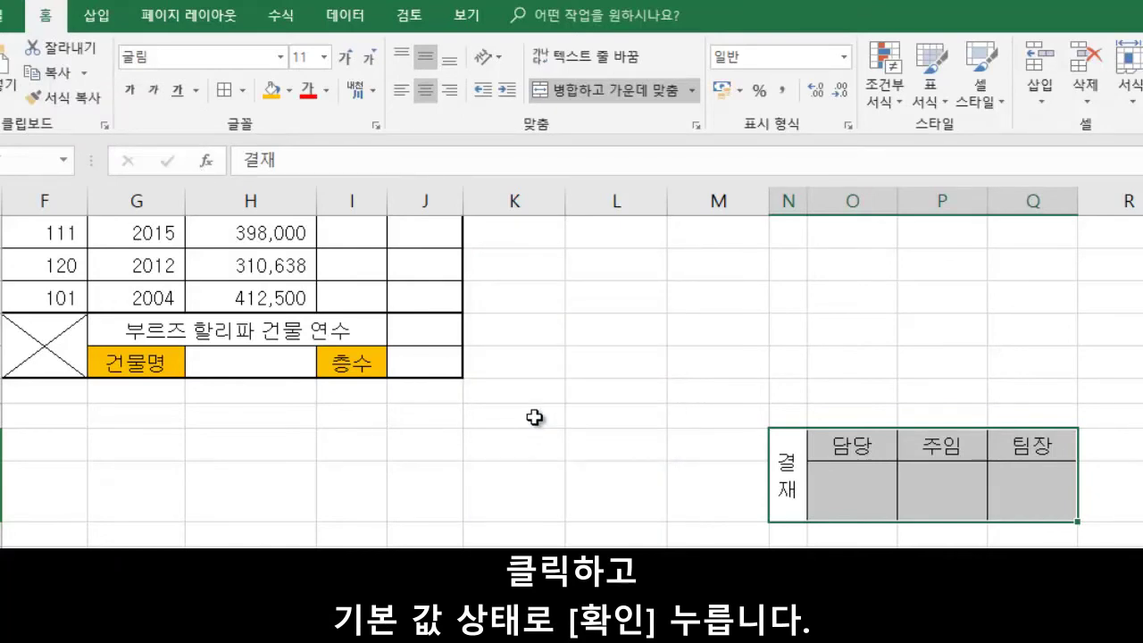
Paste the approval box picture at cell H1 and move it down slightly to sit just above the table header.
scroll(534, 417, "up", 4)
right_click(547, 239)
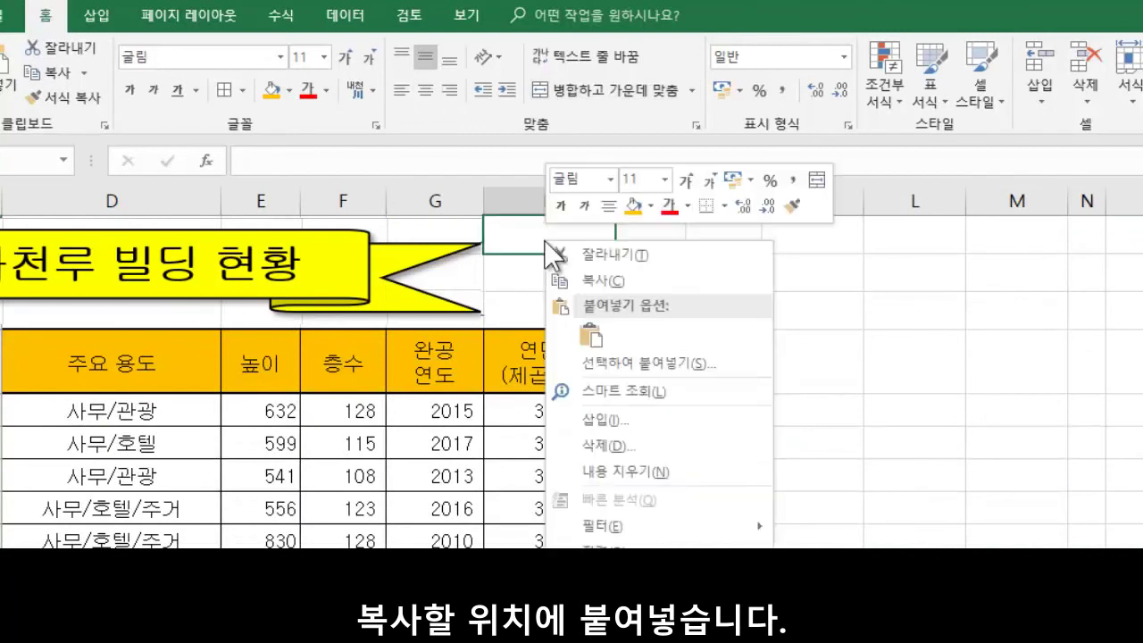
left_click(590, 332)
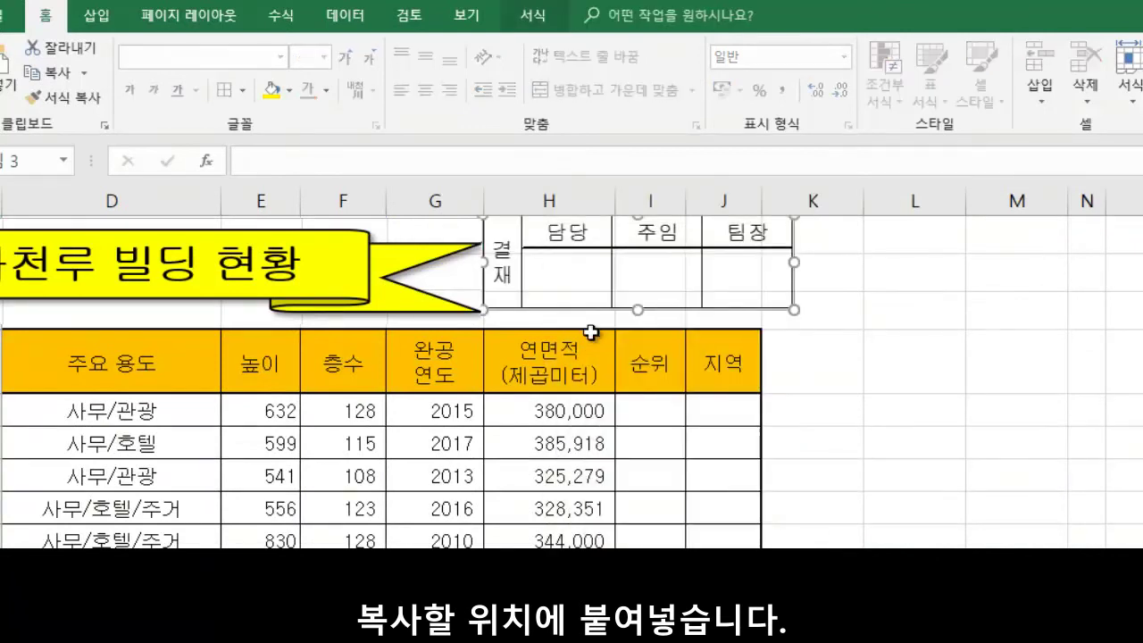
left_click_drag(602, 281, 603, 300)
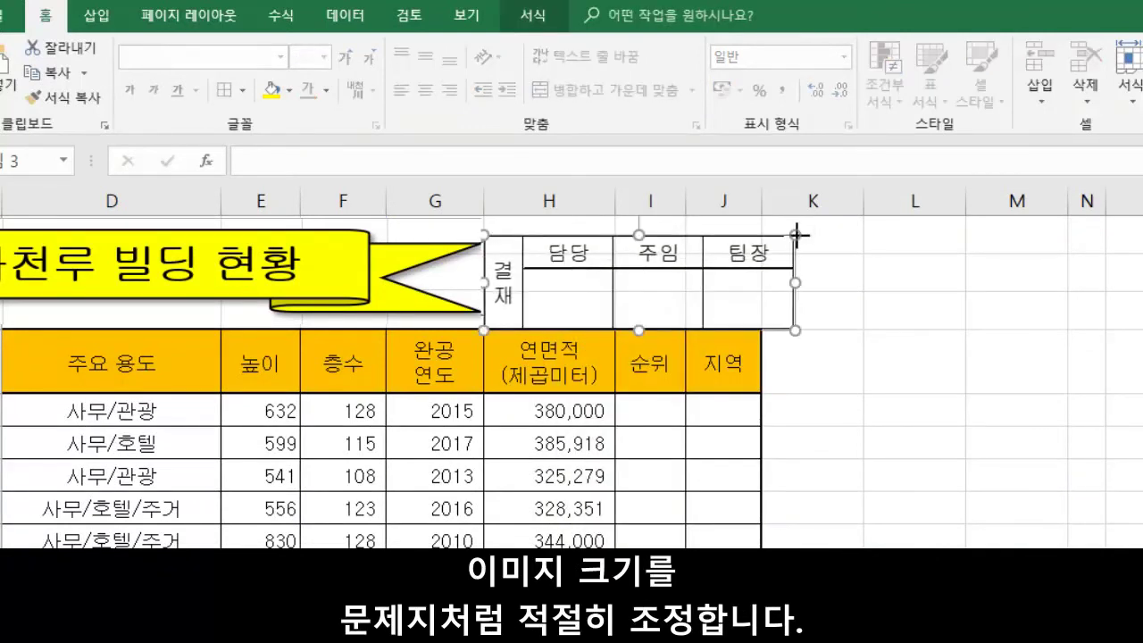
Shrink the approval box picture and fit it above columns H to J, flush with the table's outer edge at column J.
left_click_drag(794, 235, 765, 252)
mouse_move(740, 293)
left_mouse_down()
mouse_move(737, 276)
mouse_move(752, 277)
left_mouse_up()
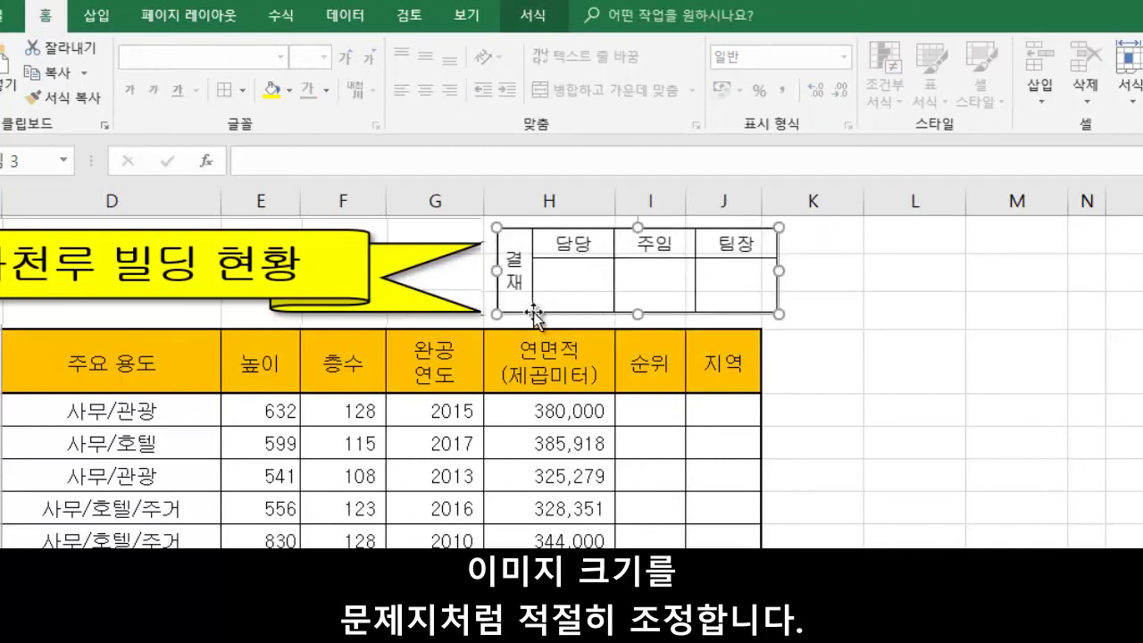
left_click_drag(501, 312, 504, 311)
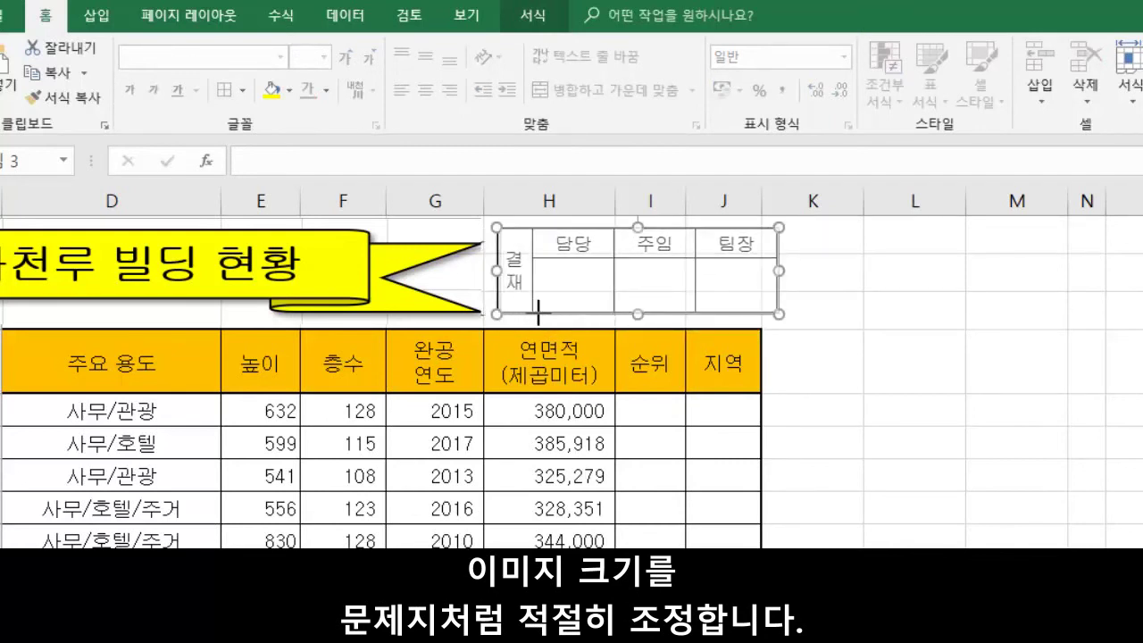
left_click_drag(775, 312, 724, 298)
left_click(813, 310)
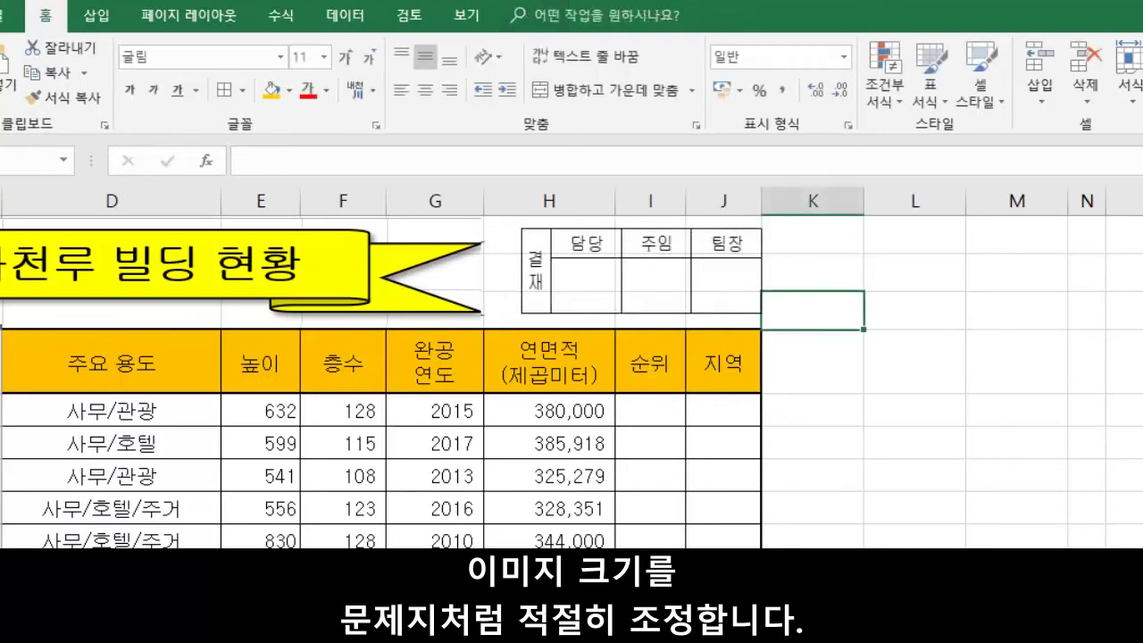
Hide the sheet's gridlines (눈금선) so they do not show behind the approval box picture.
scroll(572, 367, "left", 3)
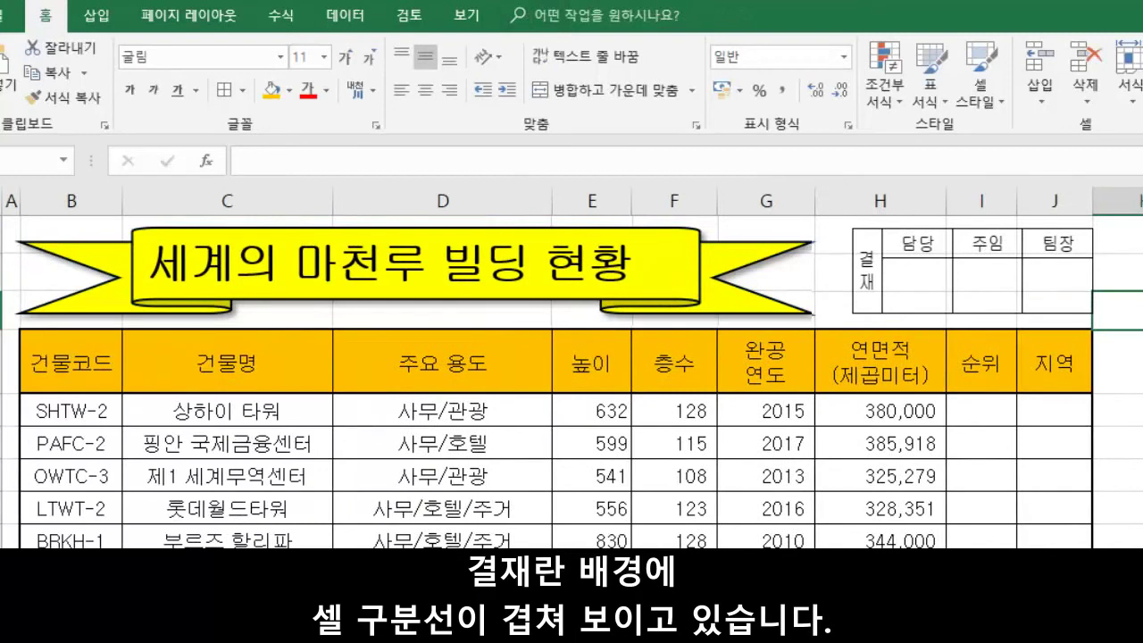
left_click(1141, 409)
left_click_drag(1134, 312, 978, 327)
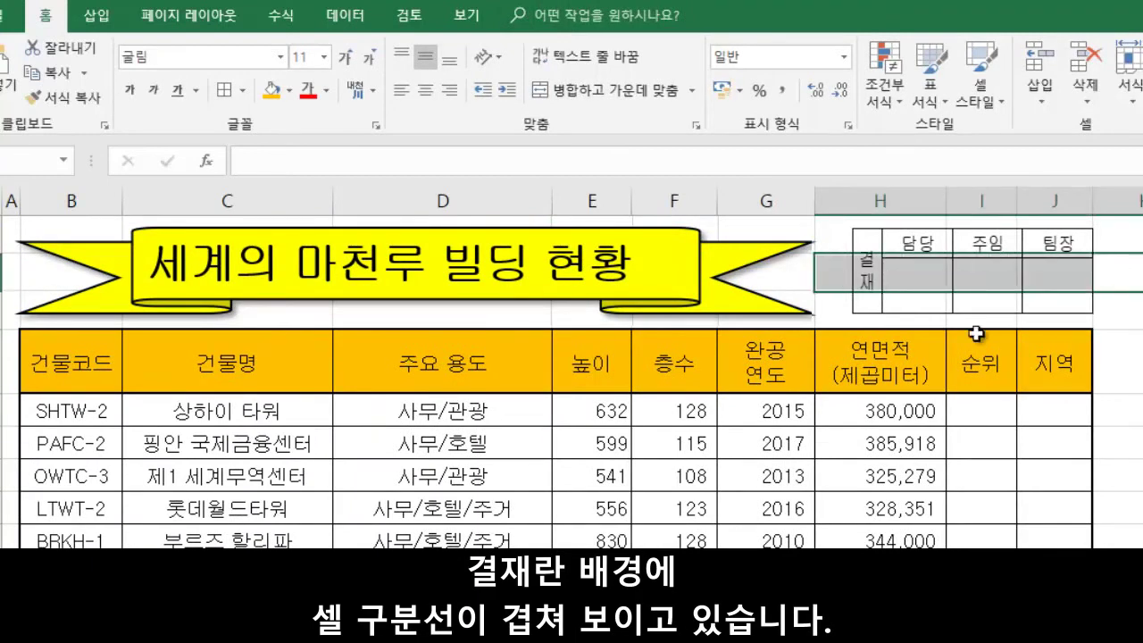
left_click(1142, 409)
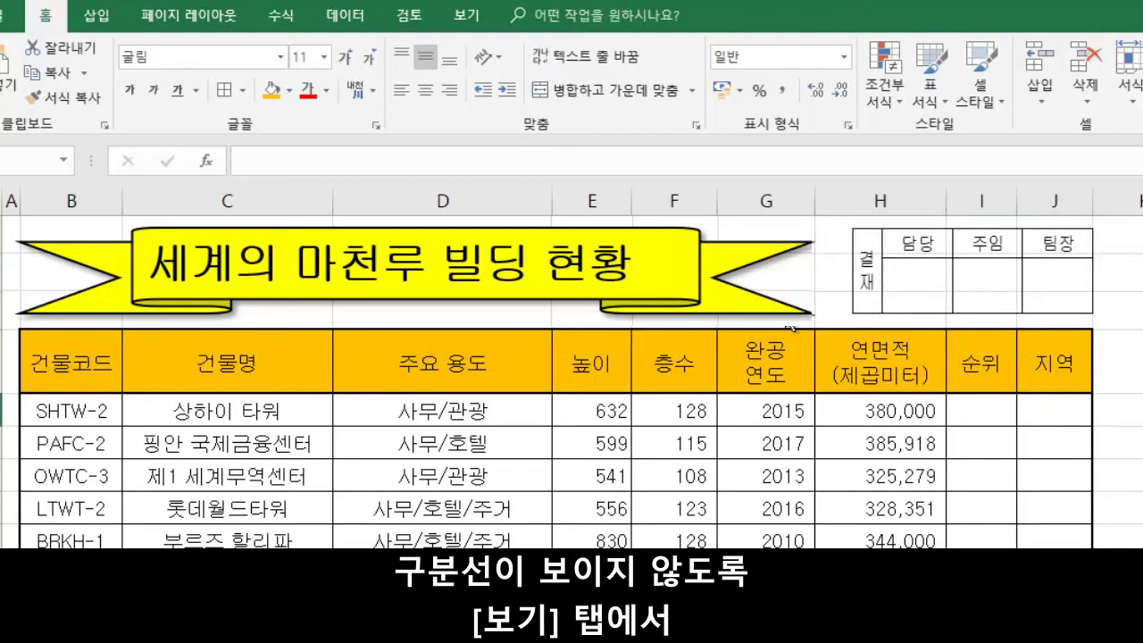
left_click(471, 16)
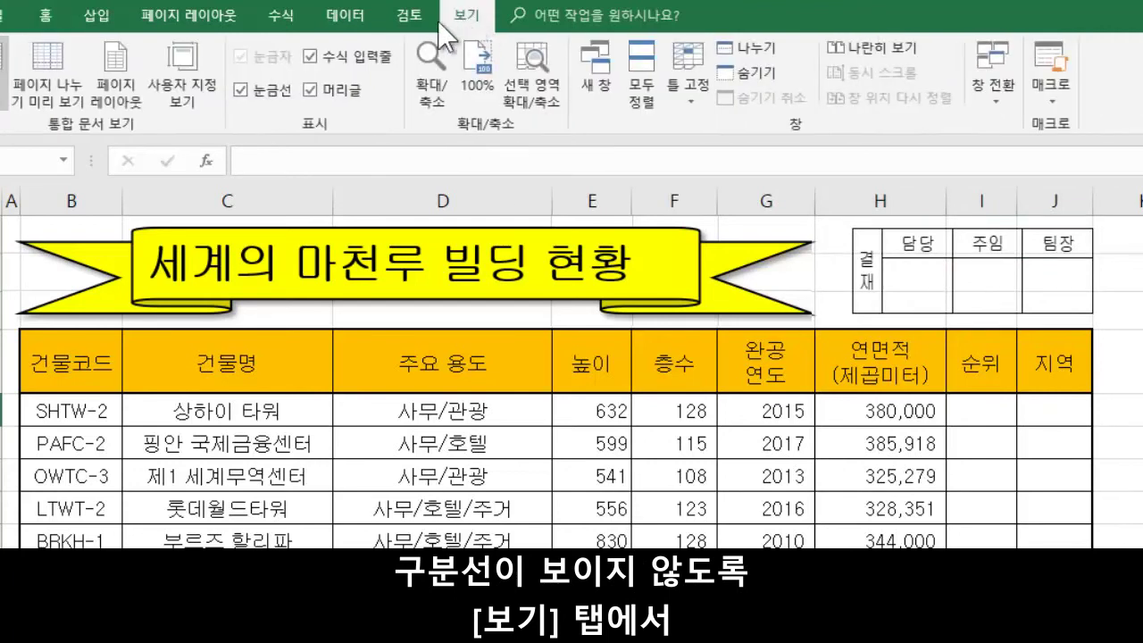
left_click(242, 89)
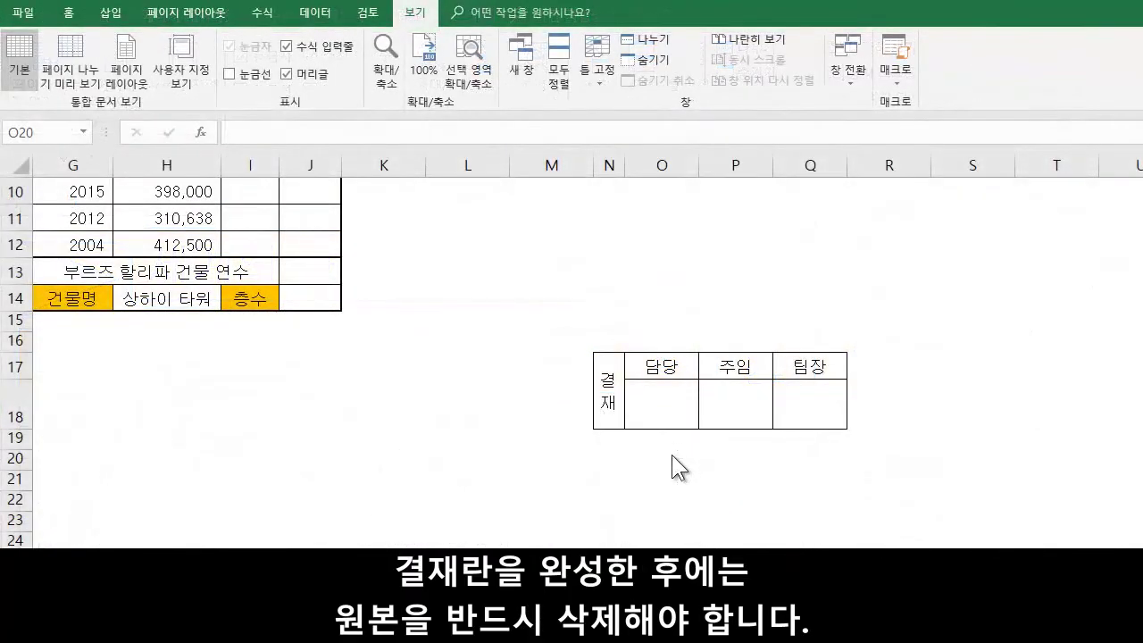
Delete rows 17 and 18, which hold the original approval box cells.
left_click_drag(611, 368, 799, 415)
left_click_drag(609, 165, 804, 154)
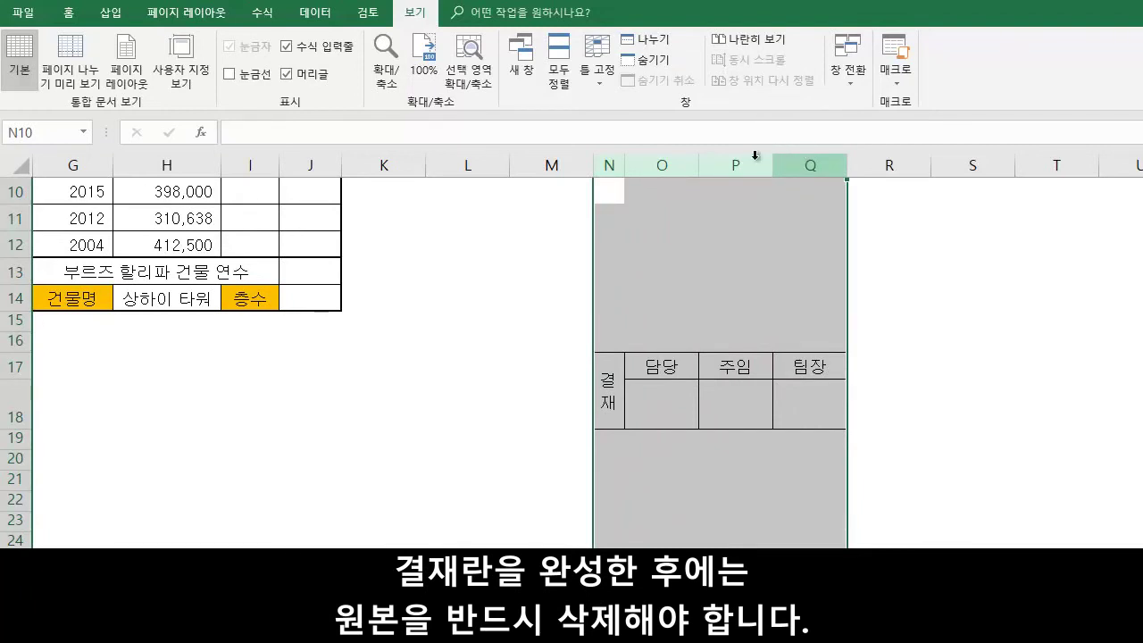
left_click_drag(613, 160, 798, 154)
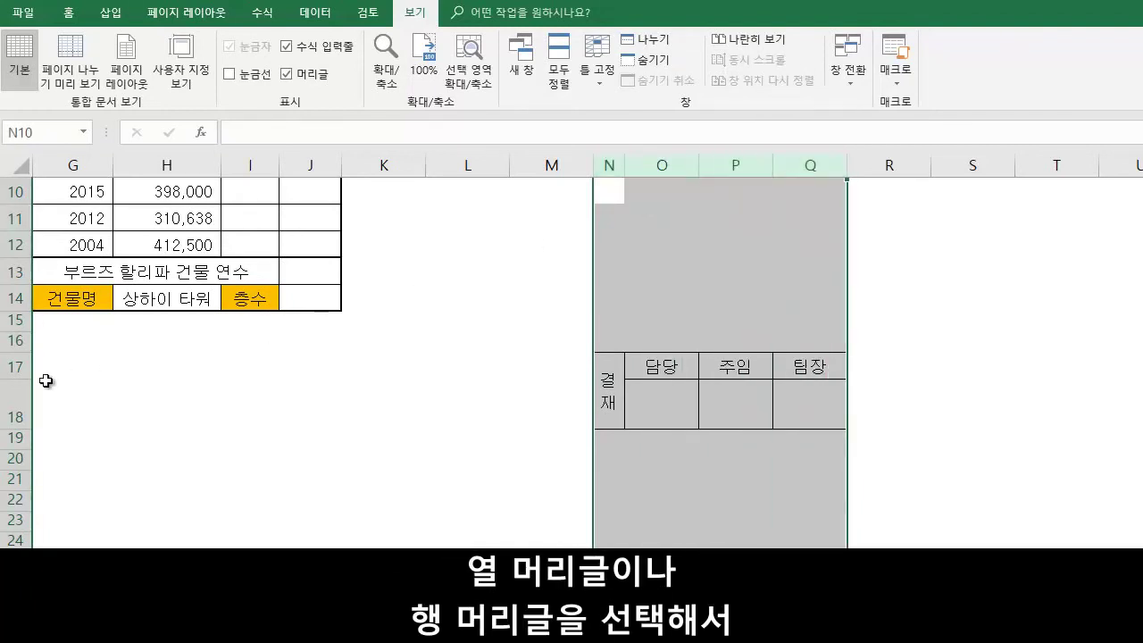
left_click_drag(18, 361, 16, 403)
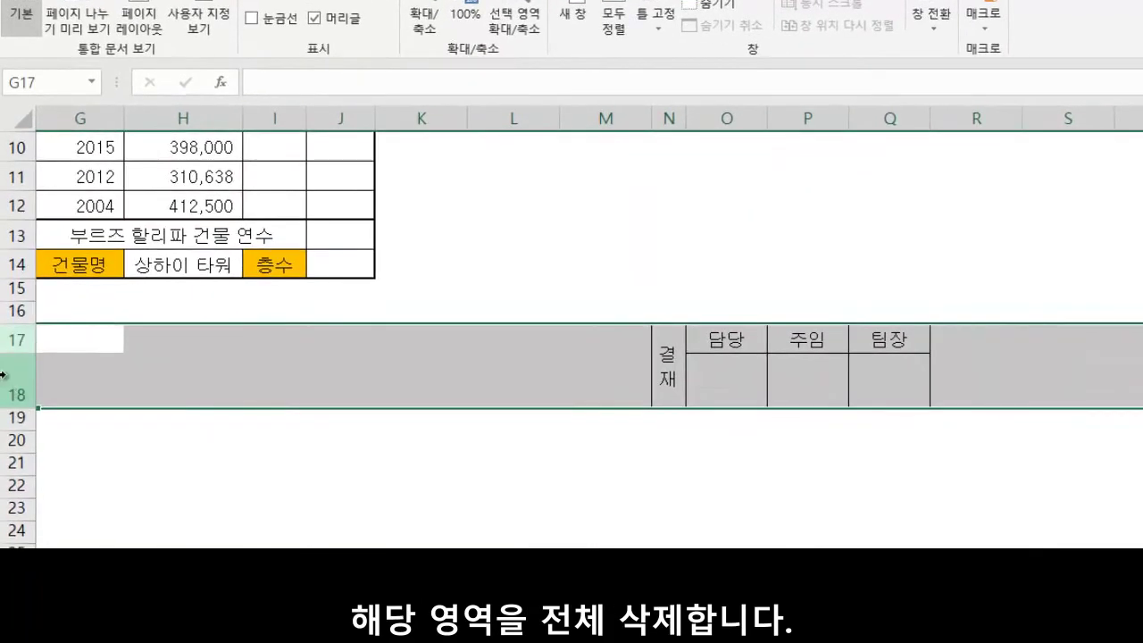
right_click(2, 373)
left_click(71, 526)
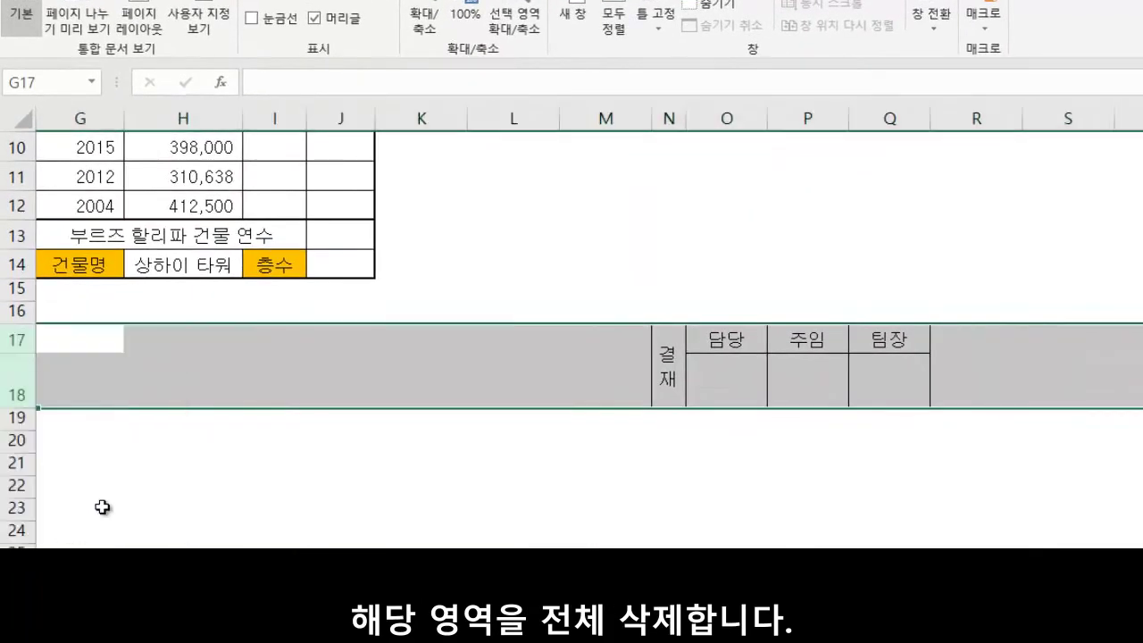
left_click(631, 334)
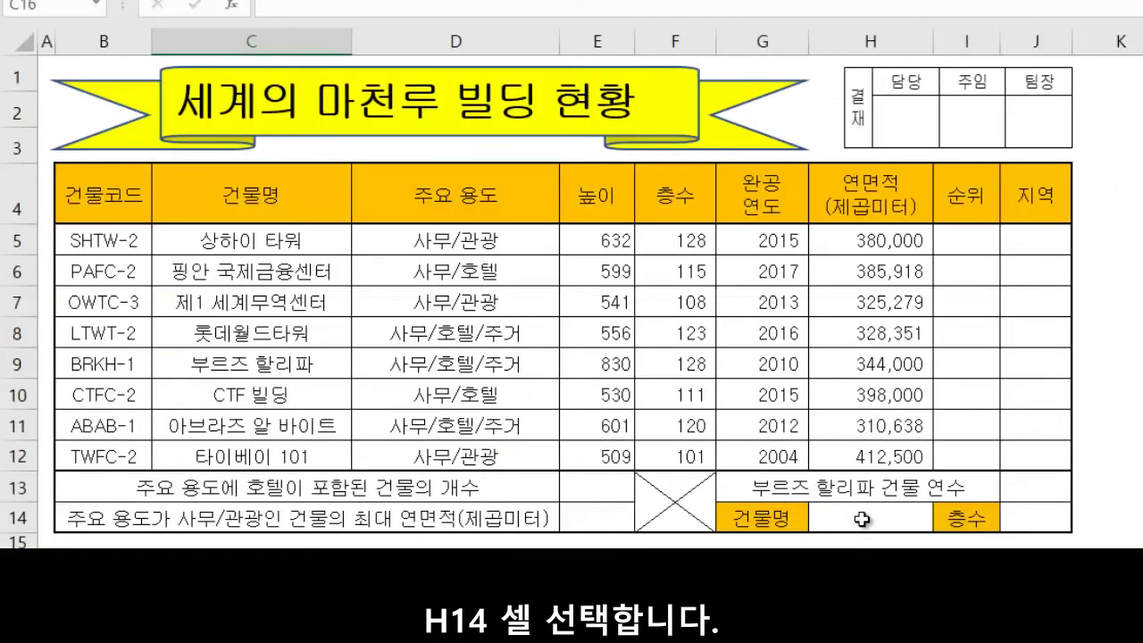
Start a data validation rule for cell H14 that restricts its input to a list (목록).
left_click(863, 519)
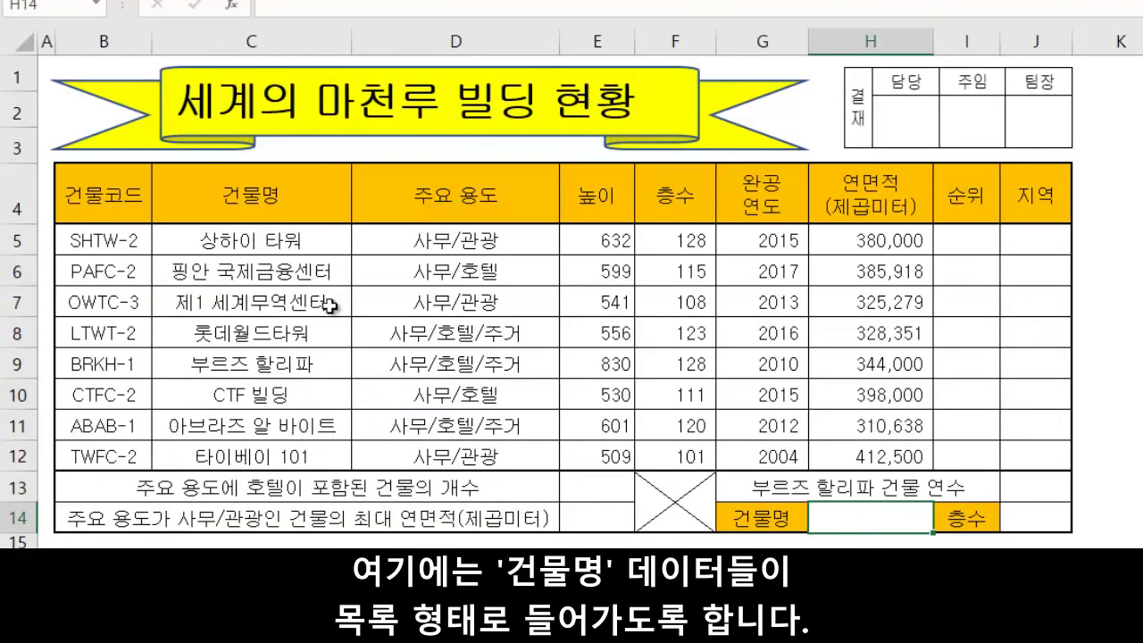
left_click_drag(294, 241, 304, 453)
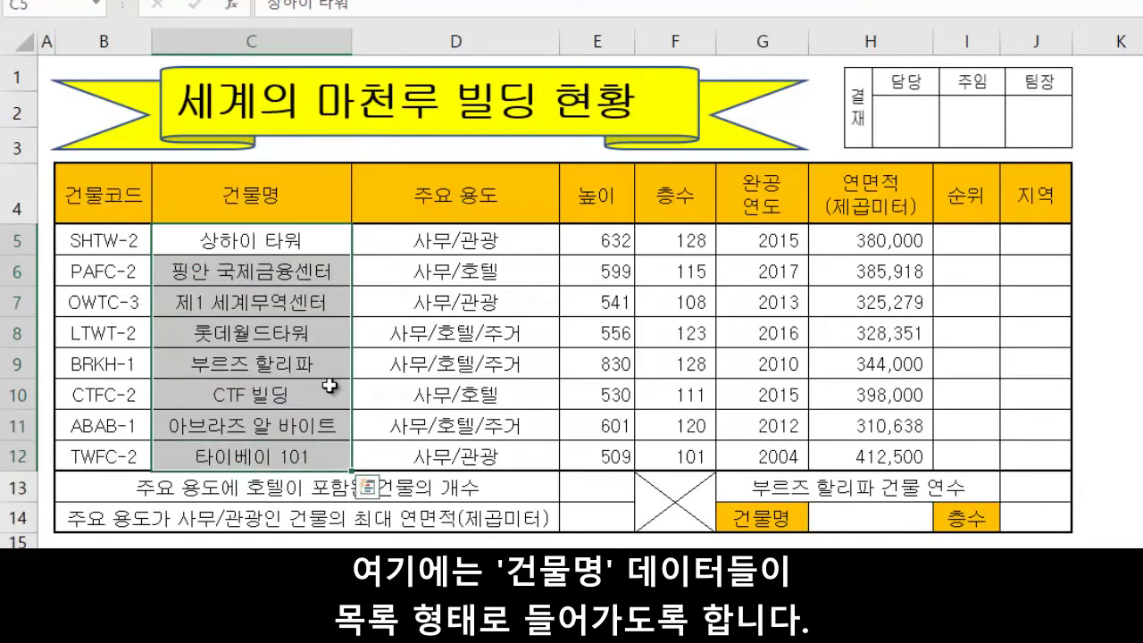
left_click(872, 524)
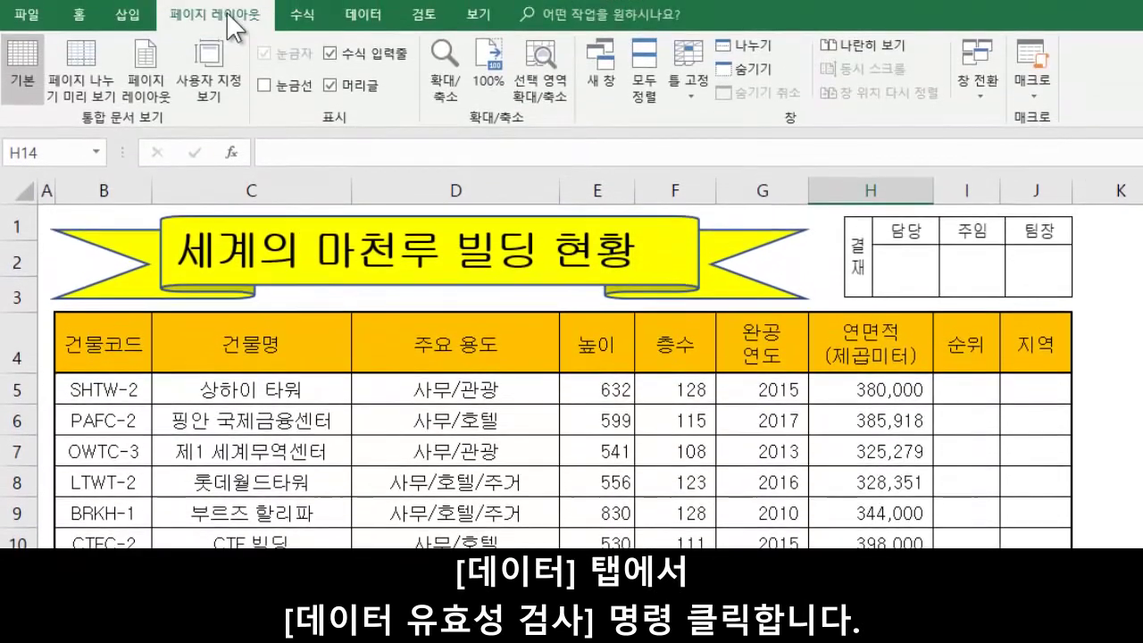
left_click(188, 14)
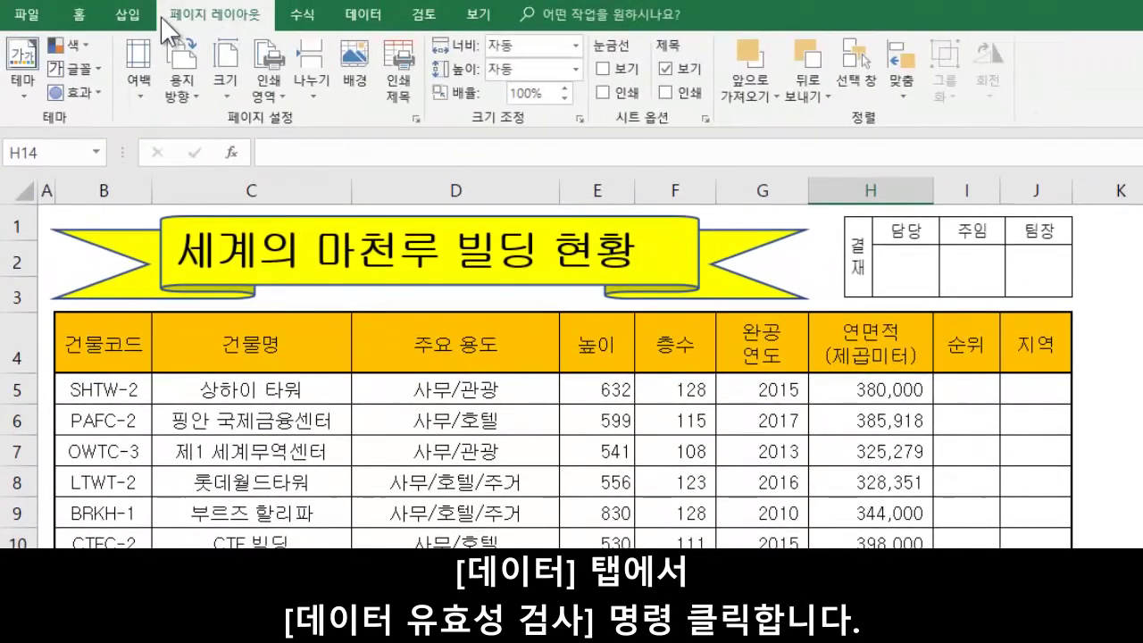
left_click(380, 20)
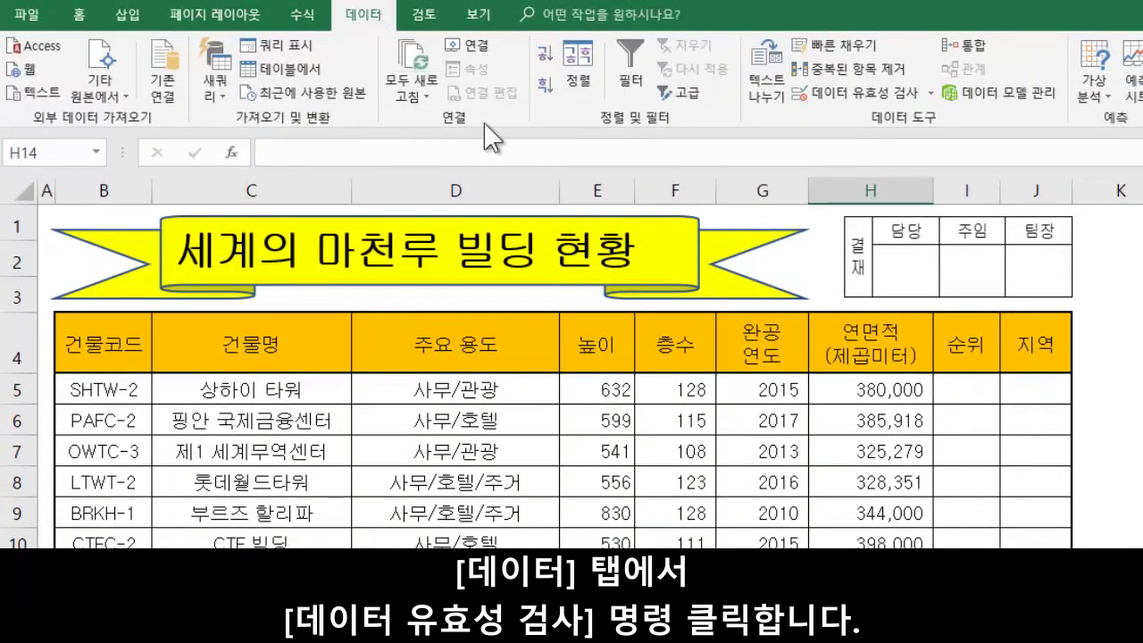
left_click(877, 94)
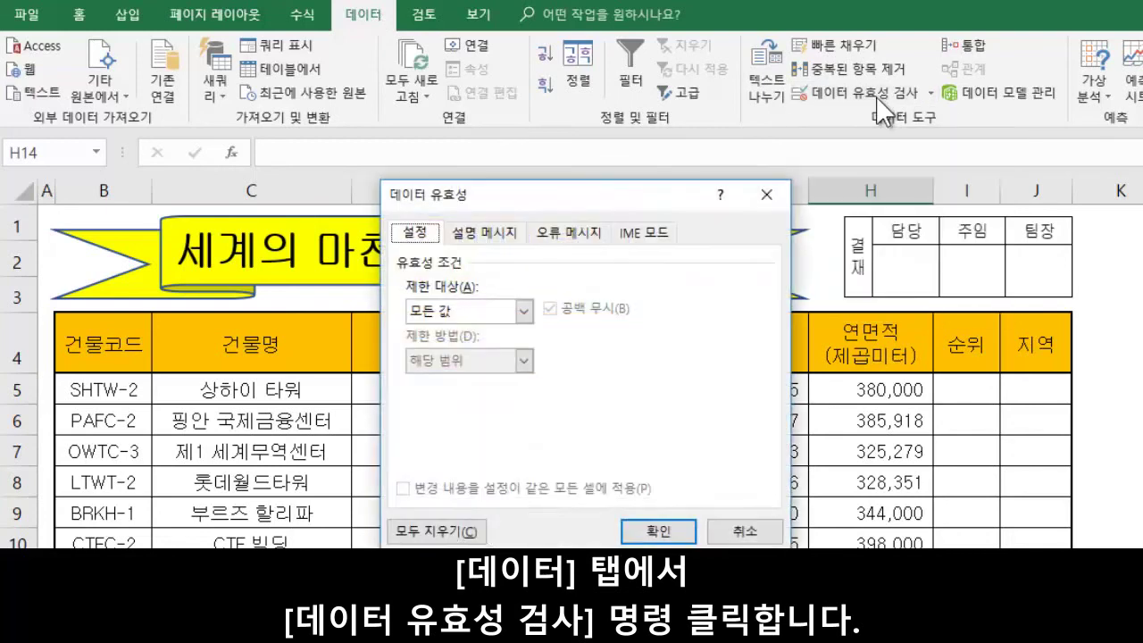
left_click(523, 311)
left_click(451, 378)
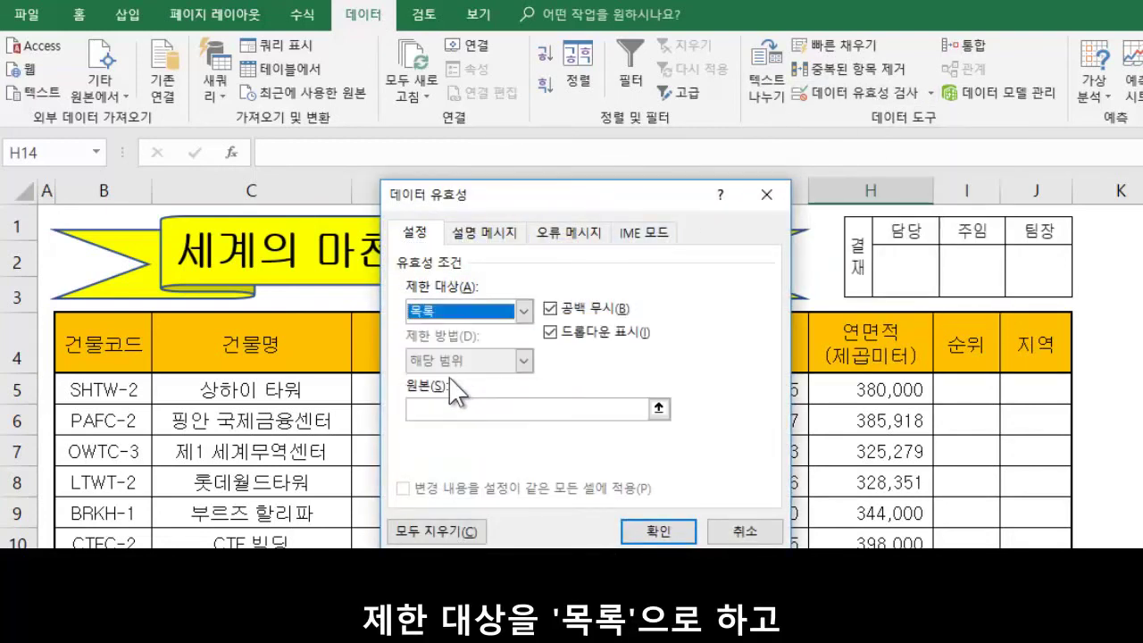
Use the building names in =$C$5:$C$12 as the validation list's source and apply the rule.
left_click(464, 408)
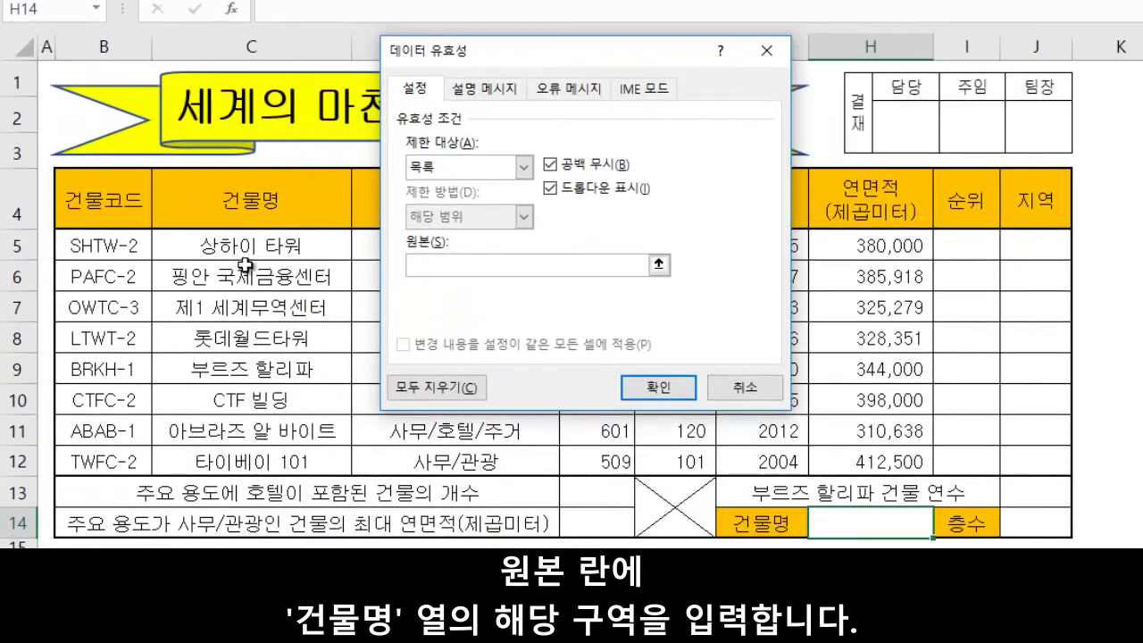
left_click(255, 394)
left_click_drag(254, 250, 254, 461)
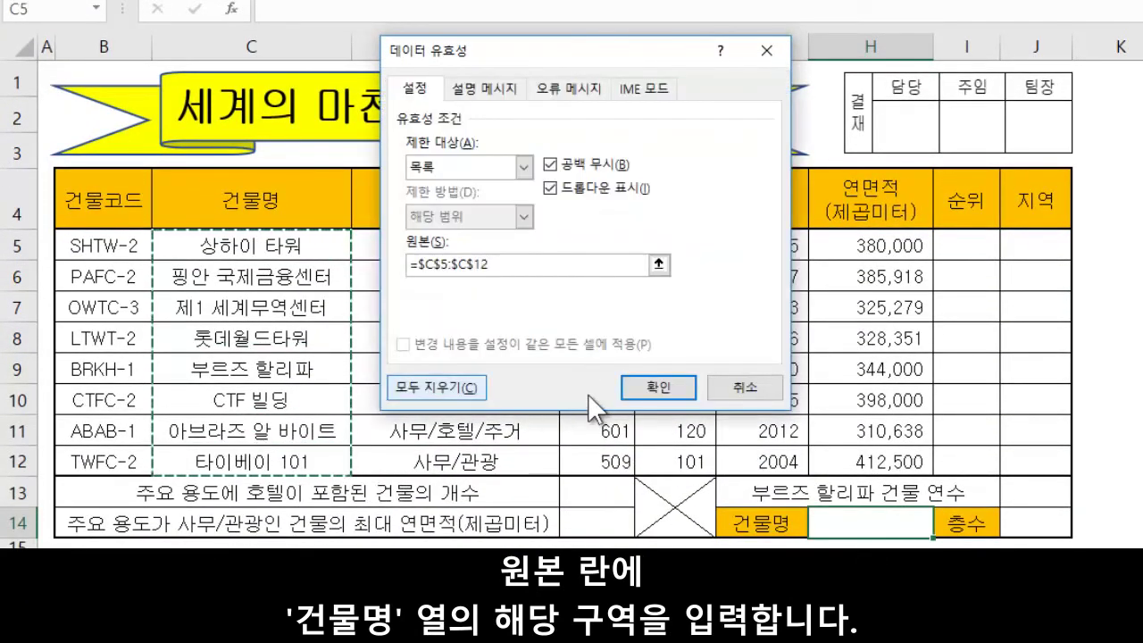
left_click(656, 398)
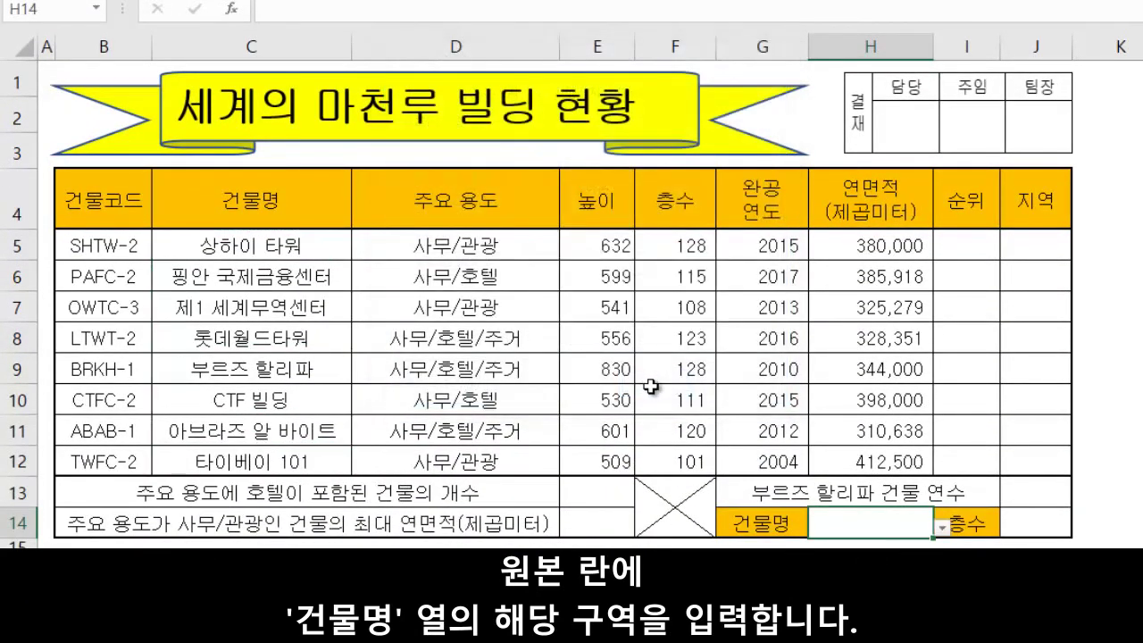
Test the drop-down list in H14 with 제1 세계무역센터, and set the cell to 상하이 타워.
scroll(924, 406, "down", 3)
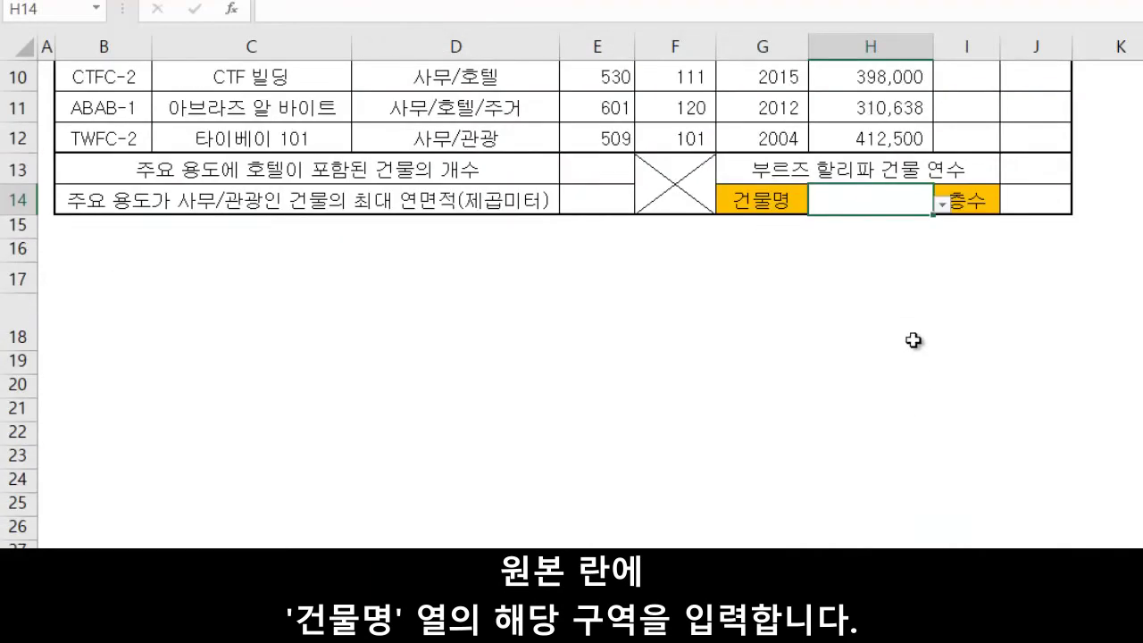
left_click(942, 204)
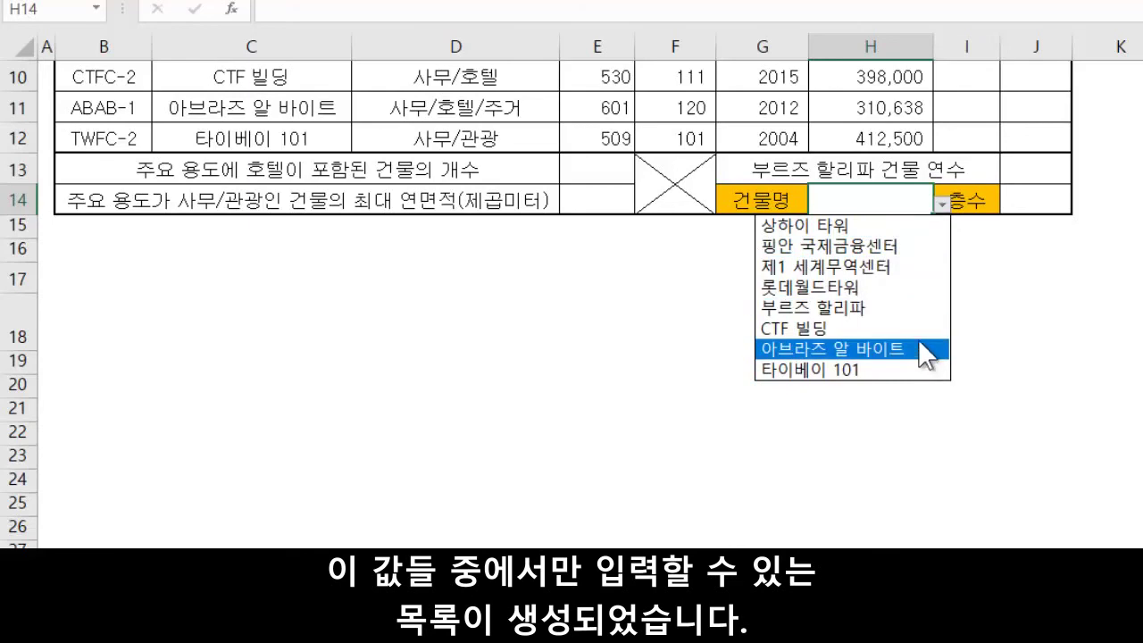
left_click(906, 267)
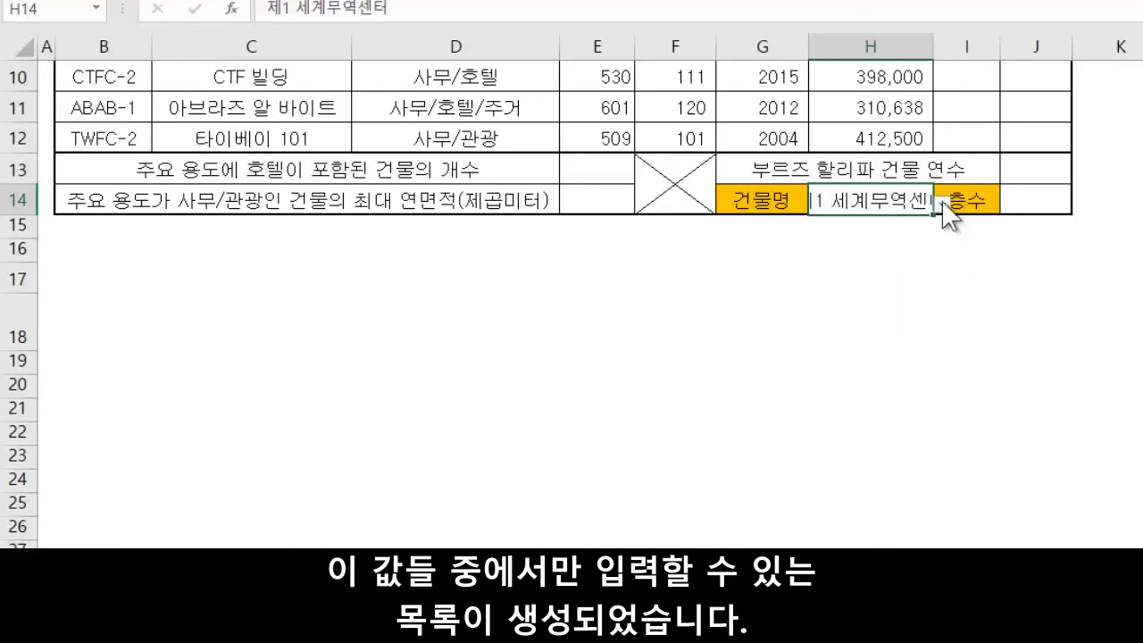
left_click(942, 204)
left_click(890, 207)
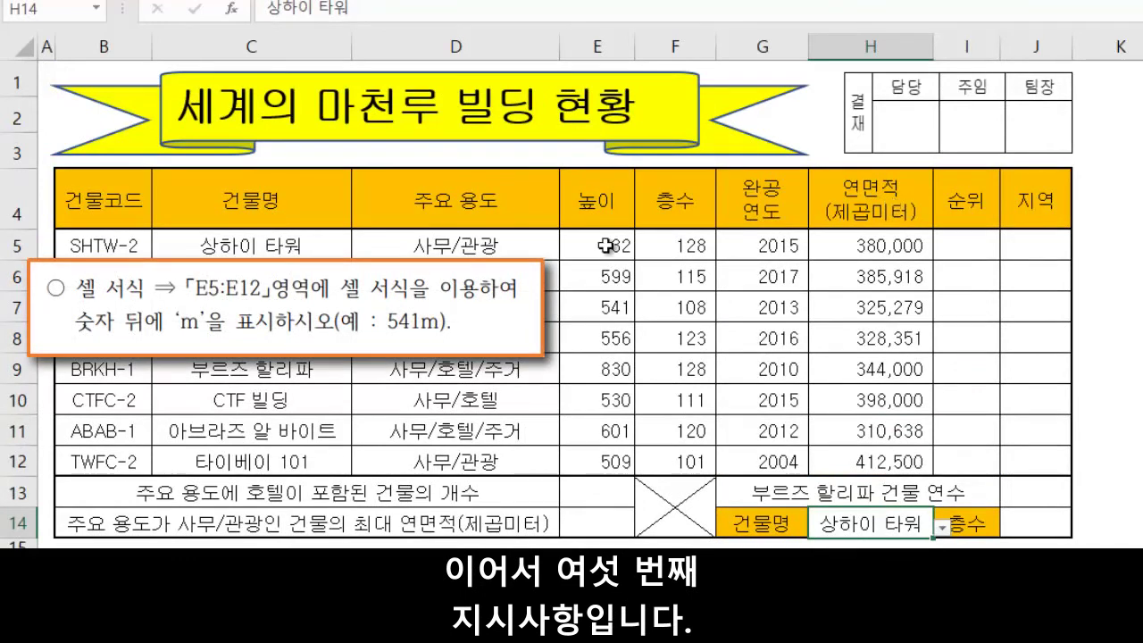
Select the height (높이) values in E5:E12 for cell formatting.
left_click_drag(600, 245, 607, 465)
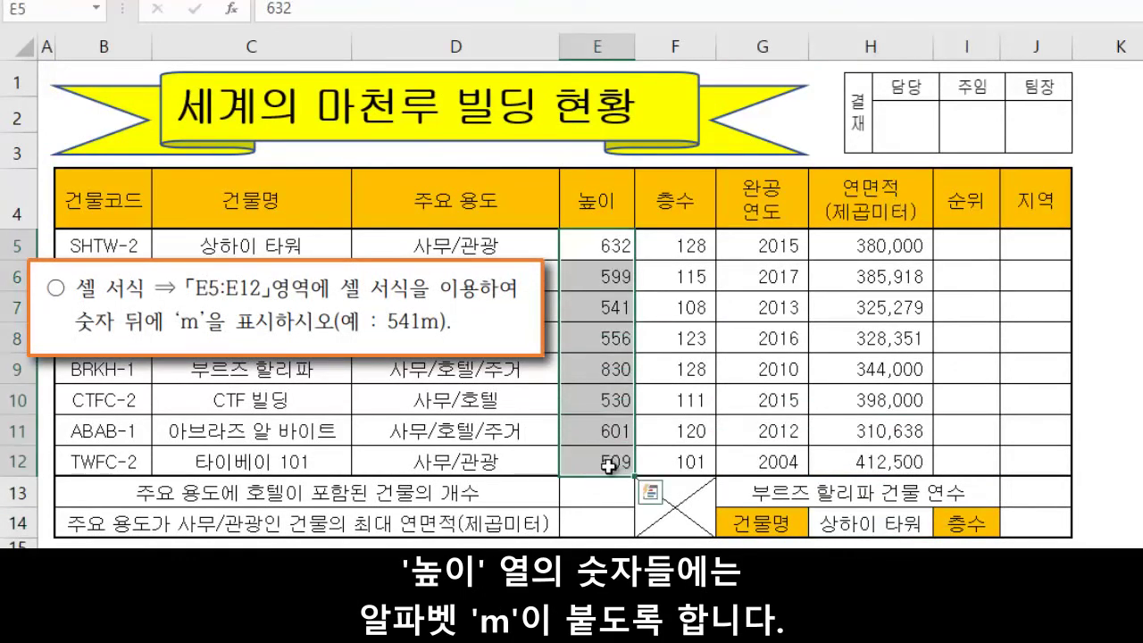